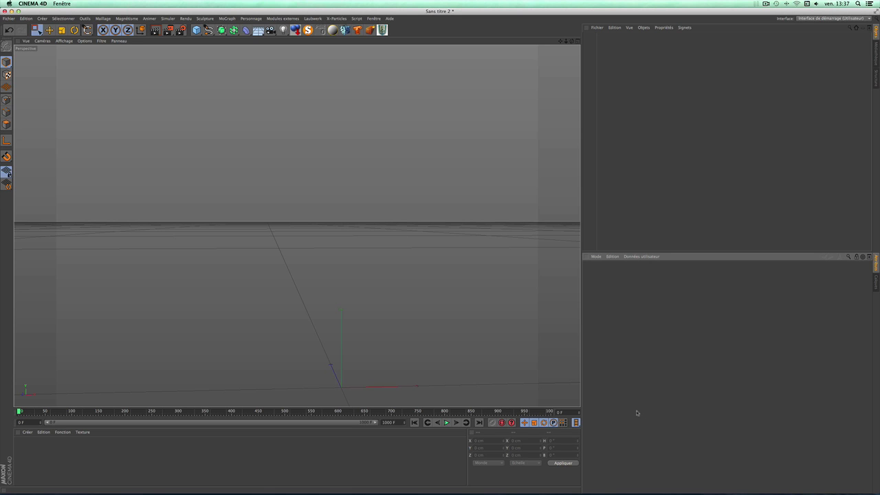
# - Load the 25 FPS 100 F project preset, then bring up the Render Settings window
pyautogui.press('super+d')
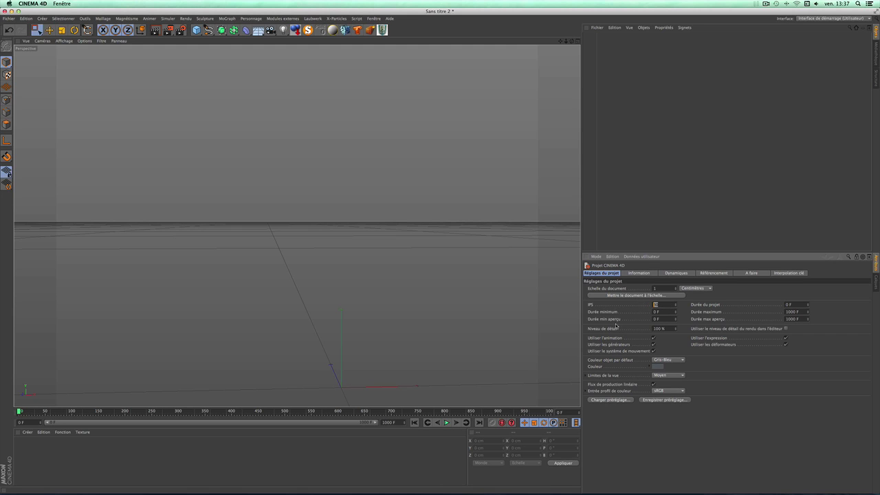
pyautogui.click(600, 401)
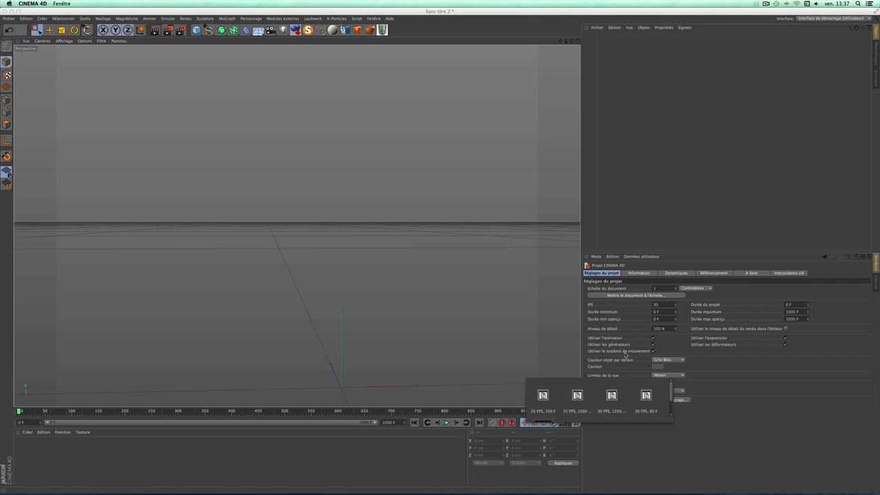
pyautogui.click(542, 403)
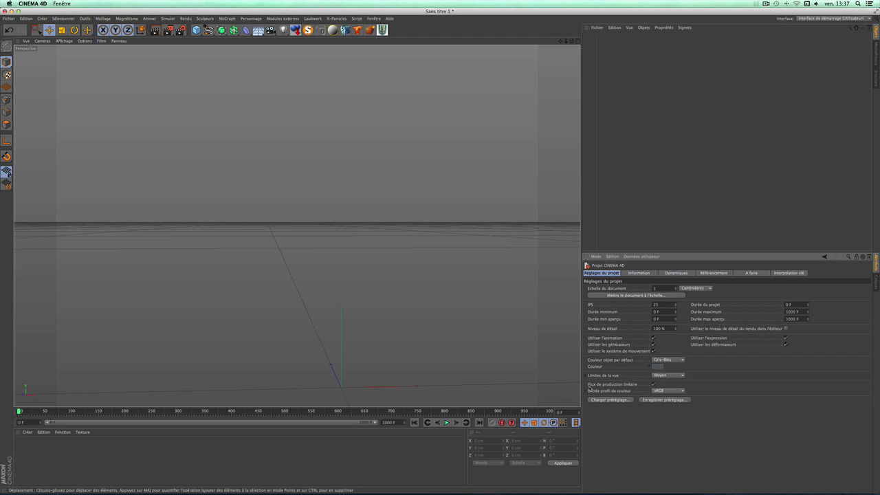
pyautogui.click(600, 400)
pyautogui.click(545, 403)
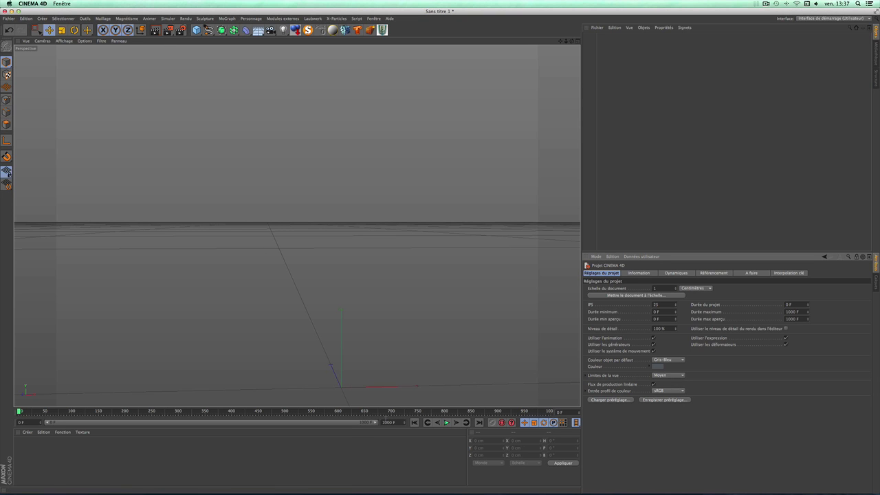
pyautogui.click(180, 30)
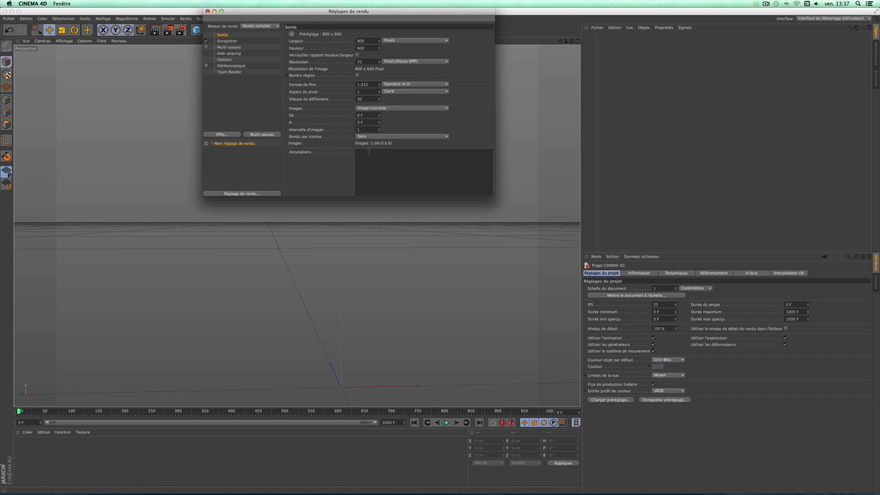
# - Add the HDTV 720 Inspace render setting at 1280×720 and make it active
pyautogui.click(227, 194)
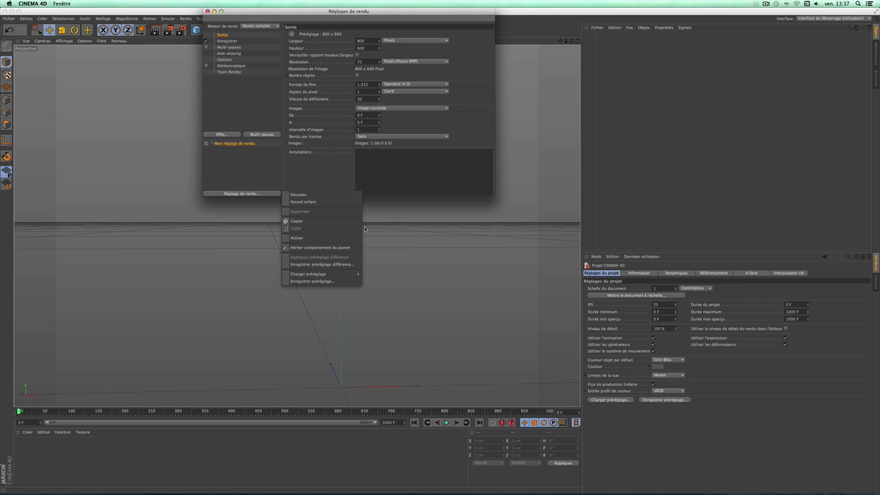
pyautogui.click(386, 288)
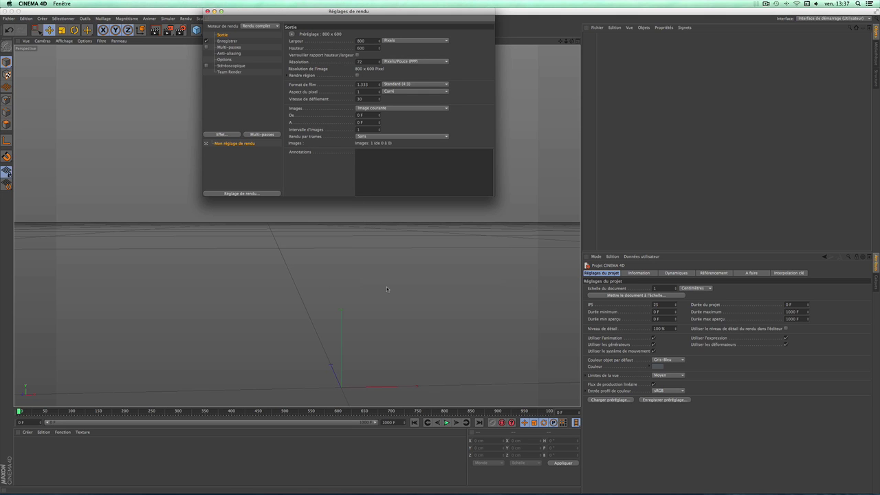
pyautogui.click(207, 149)
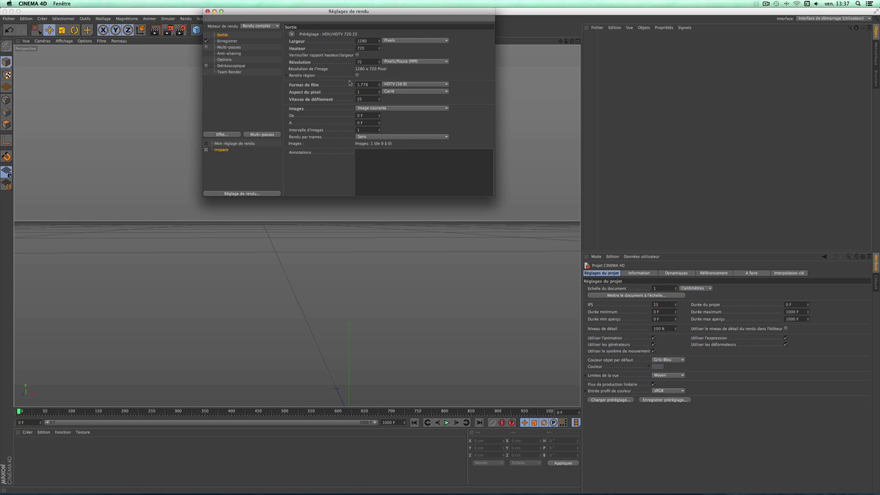
# - Render all frames 0–1000 and show the Save options
pyautogui.click(374, 108)
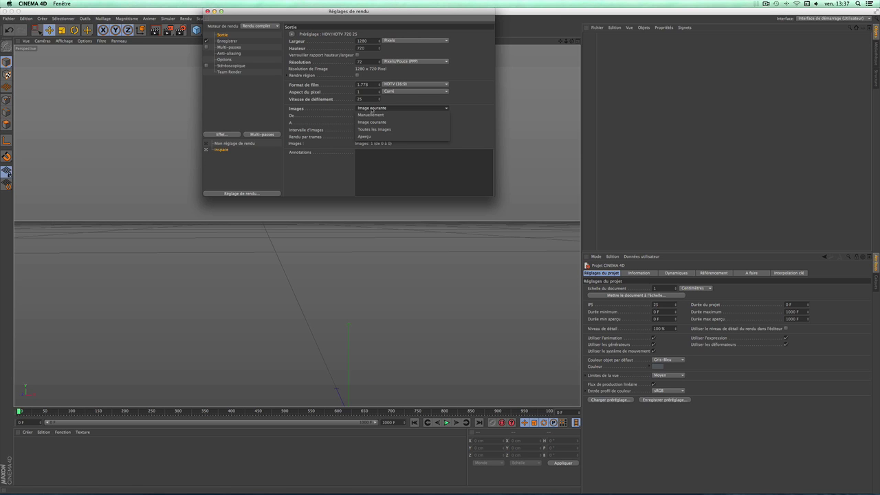
pyautogui.click(378, 129)
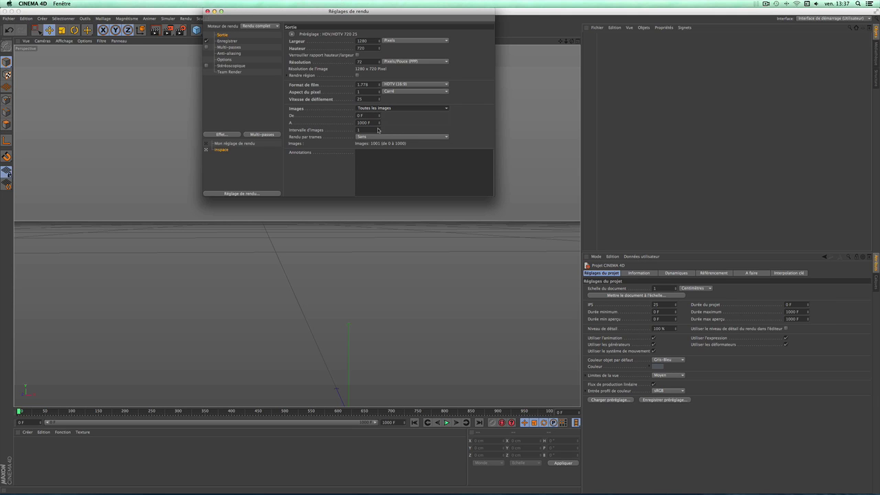
pyautogui.click(229, 41)
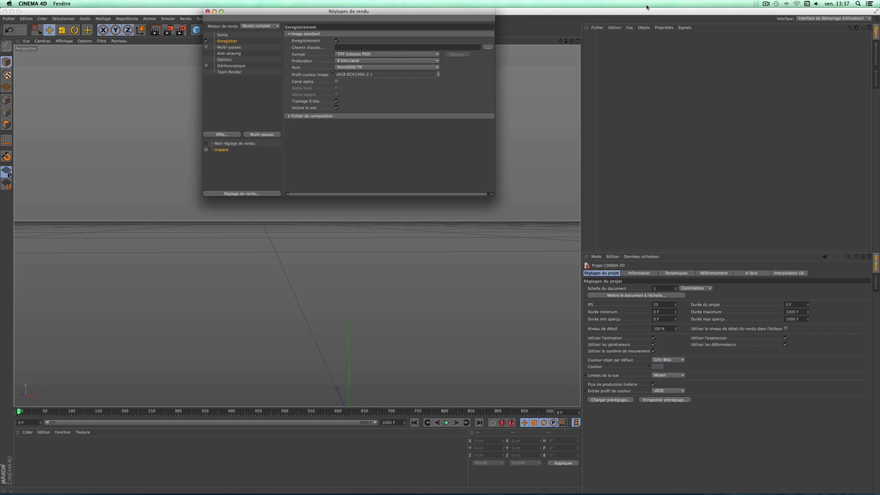
pyautogui.moveTo(646, 7); pyautogui.dragTo(570, 8)
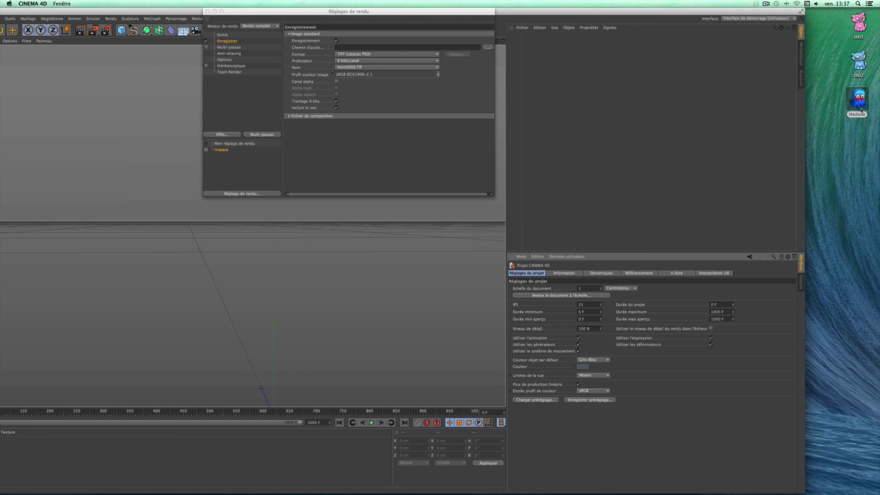
pyautogui.doubleClick(577, 12)
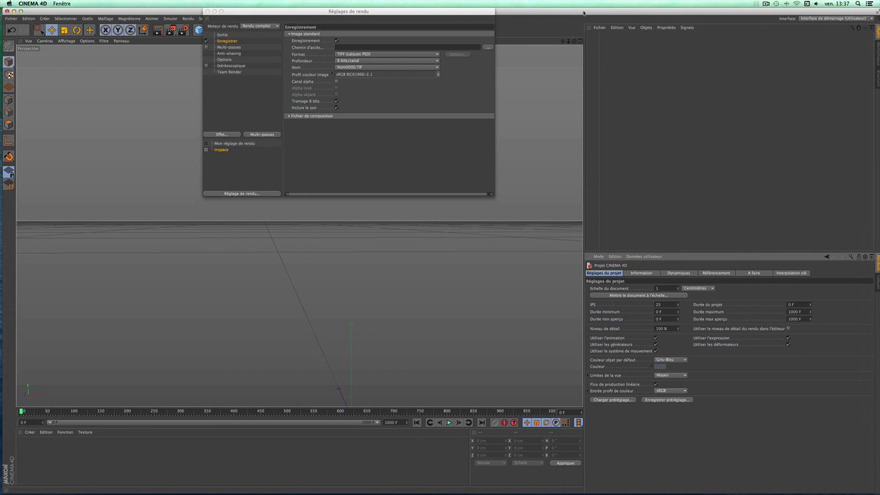
# - Set the render output path to 'meduse' in the Méduse desktop folder, tagged blue
pyautogui.click(489, 47)
pyautogui.click(410, 157)
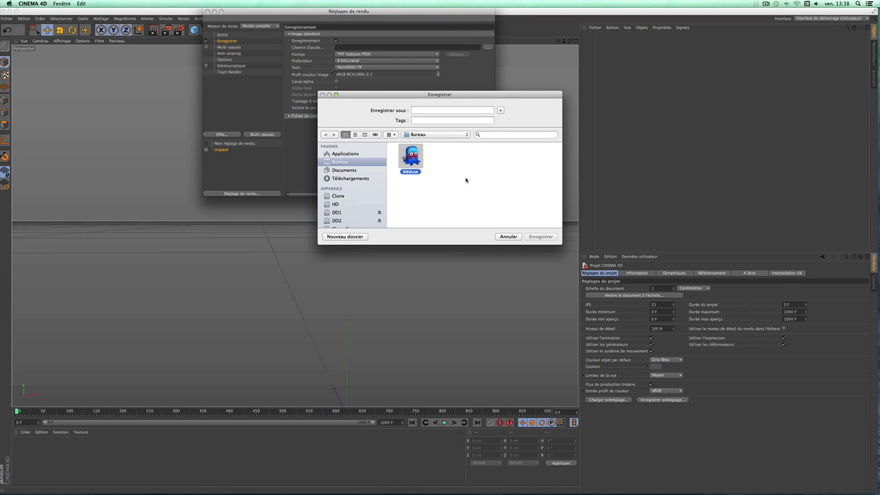
pyautogui.click(431, 110)
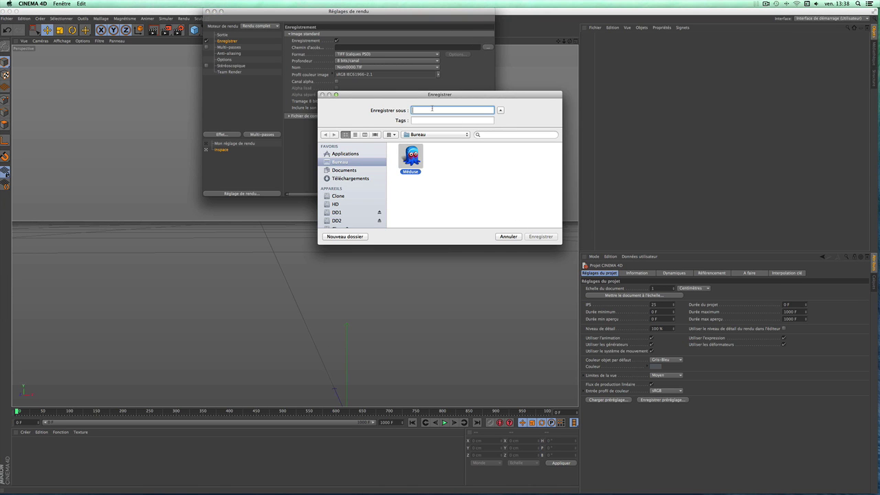
pyautogui.write('meduse')
pyautogui.click(422, 121)
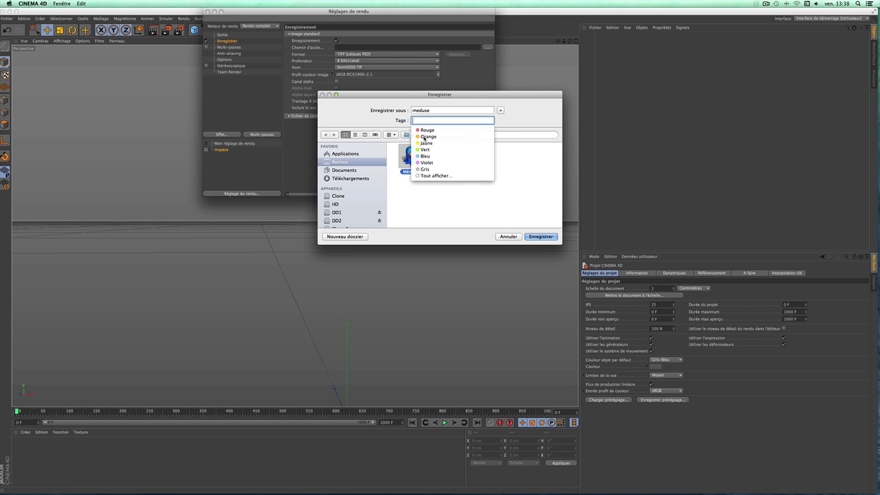
pyautogui.click(424, 156)
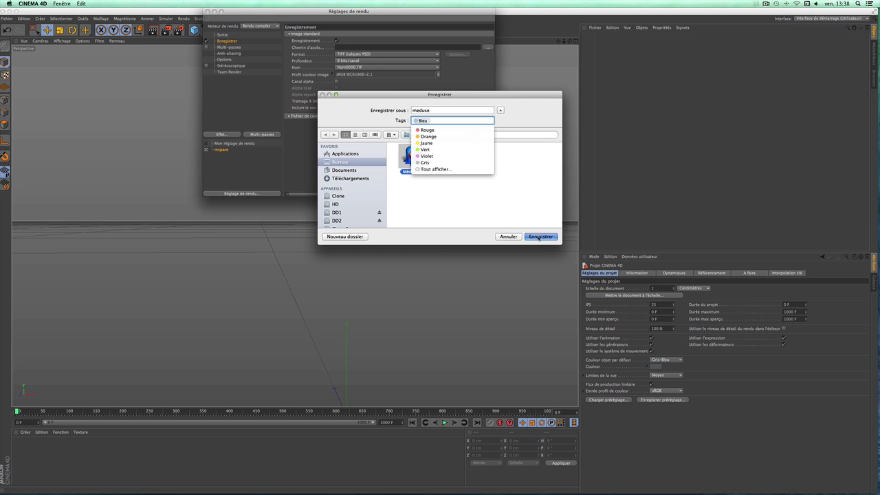
pyautogui.click(536, 237)
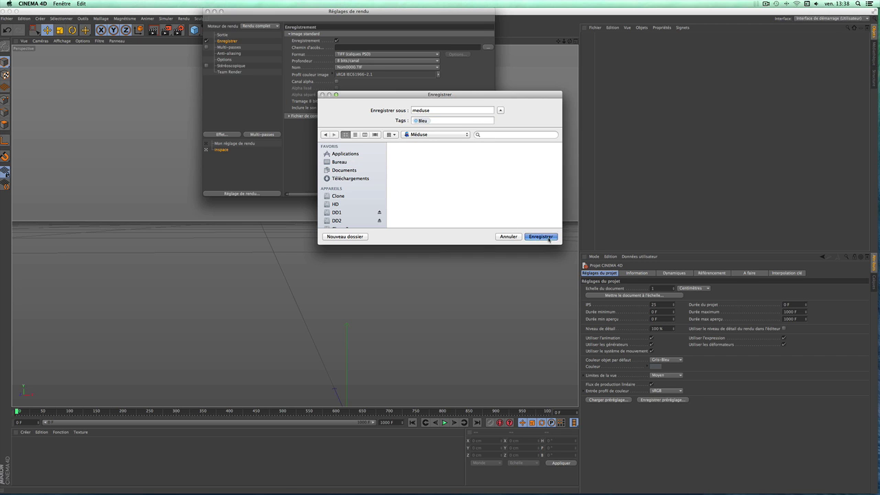
pyautogui.press('Return')
# - Save the project as meduse.c4d in the Méduse folder with a blue tag
pyautogui.click(6, 19)
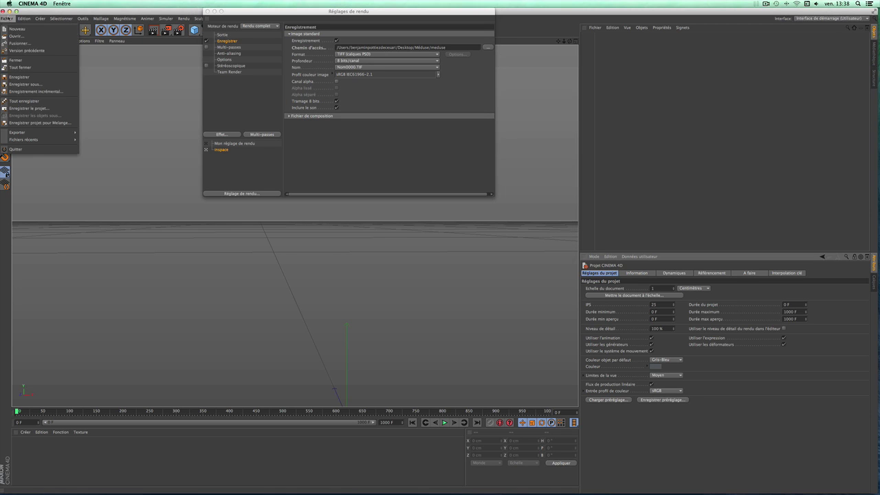
pyautogui.click(26, 84)
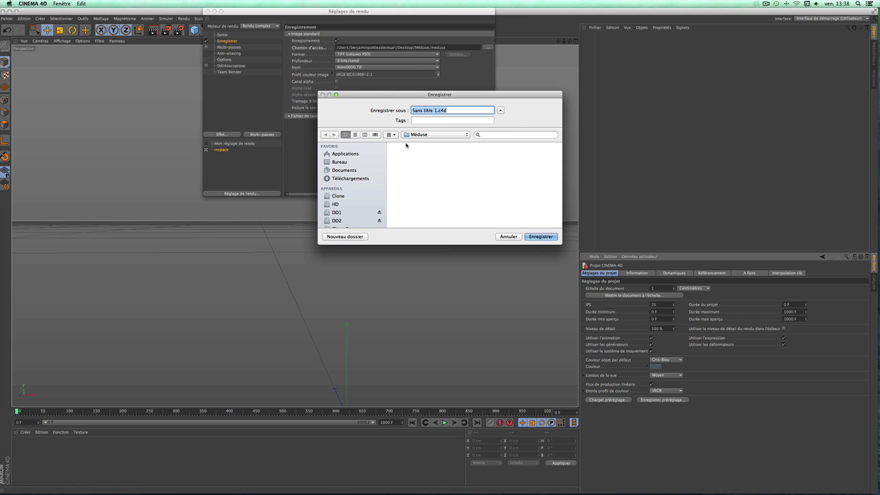
pyautogui.moveTo(437, 110); pyautogui.dragTo(383, 110)
pyautogui.write('meduse')
pyautogui.click(411, 121)
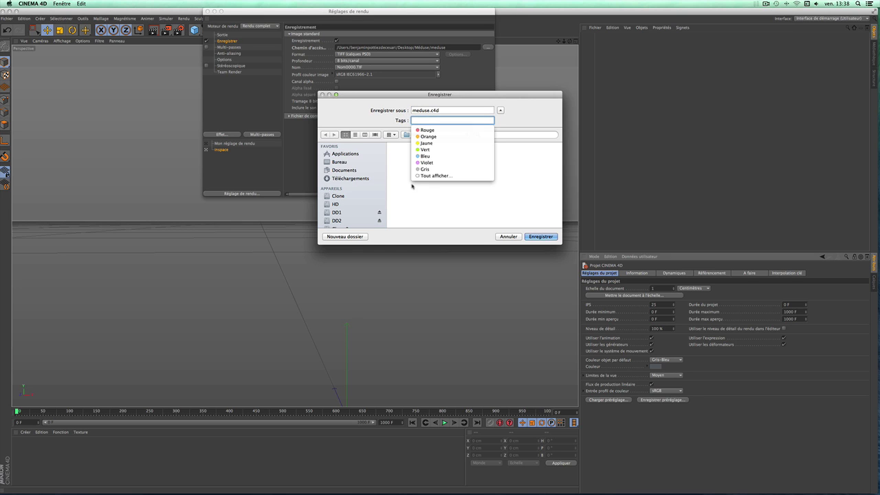
pyautogui.click(422, 156)
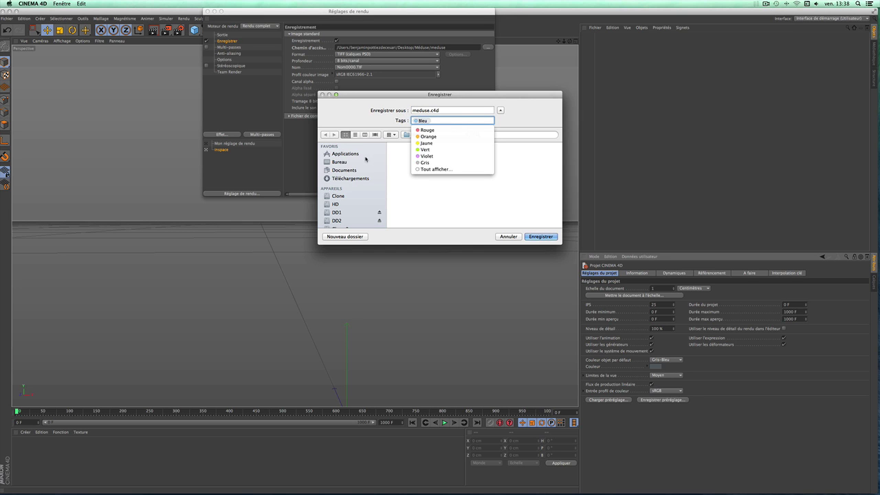
pyautogui.click(347, 153)
pyautogui.click(354, 161)
pyautogui.click(411, 157)
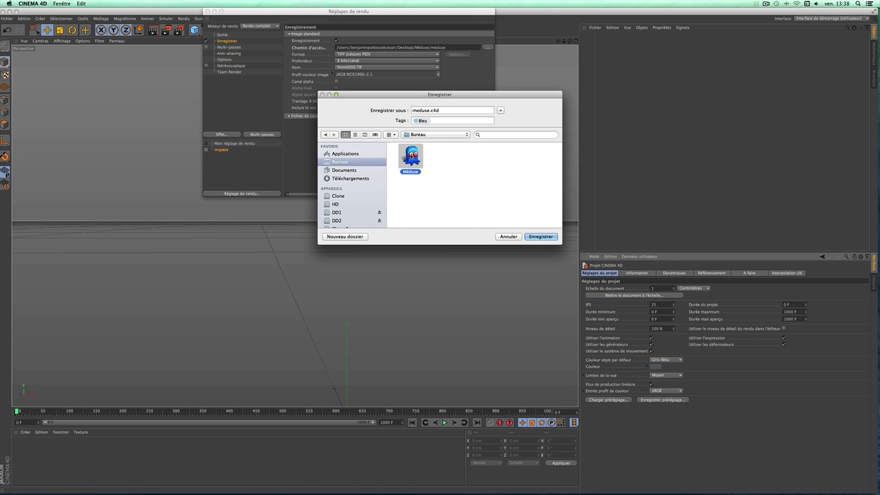
pyautogui.click(540, 236)
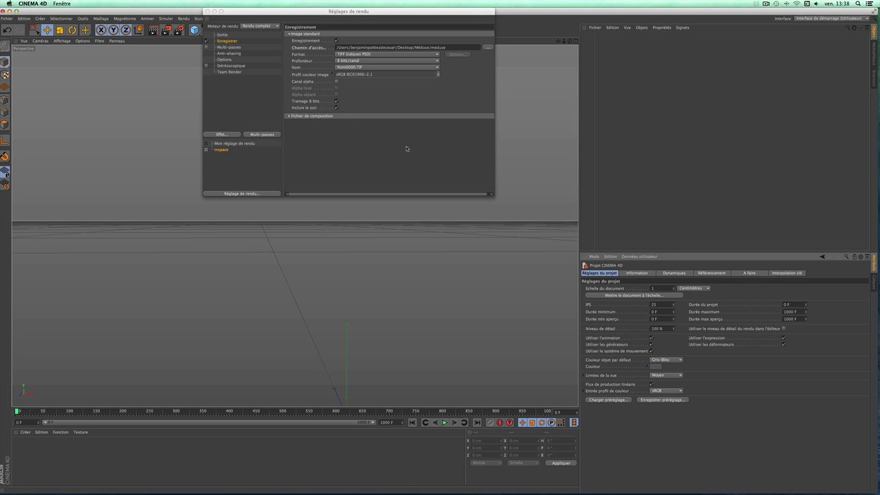
# - Output a Film QuickTime movie with Au mieux anti-aliasing and Animation filter, then close Render Settings
pyautogui.click(349, 54)
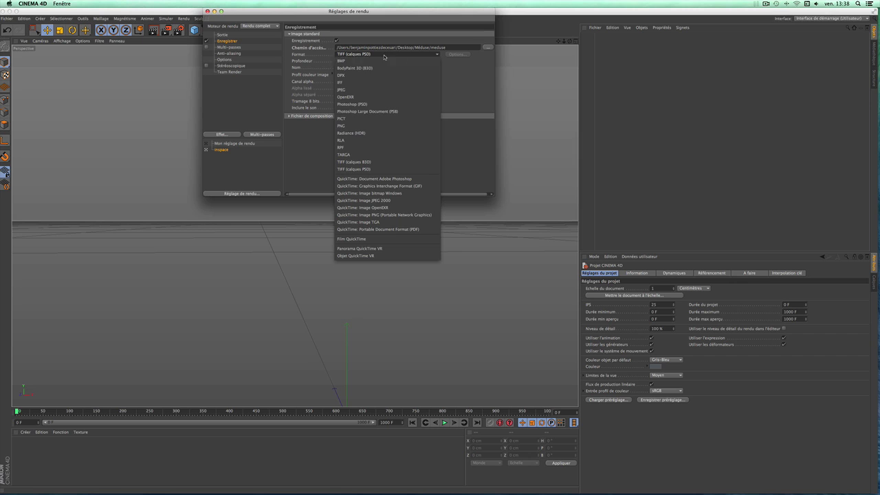
pyautogui.click(368, 238)
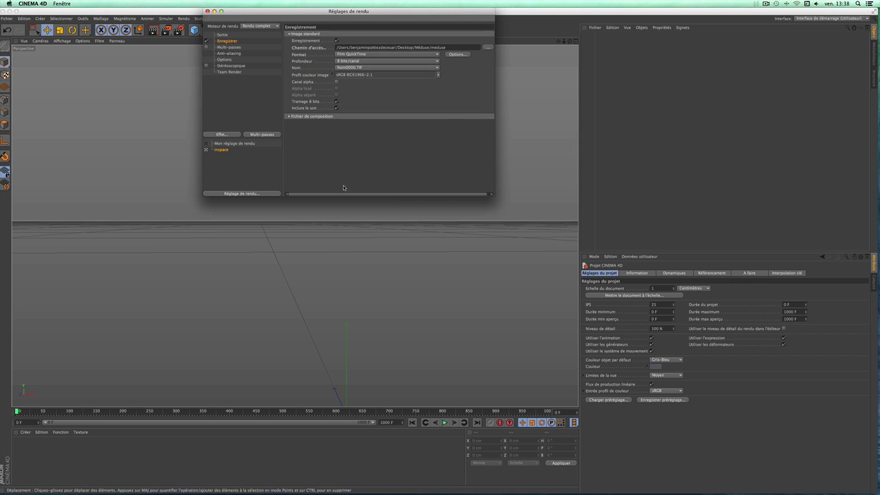
pyautogui.click(231, 47)
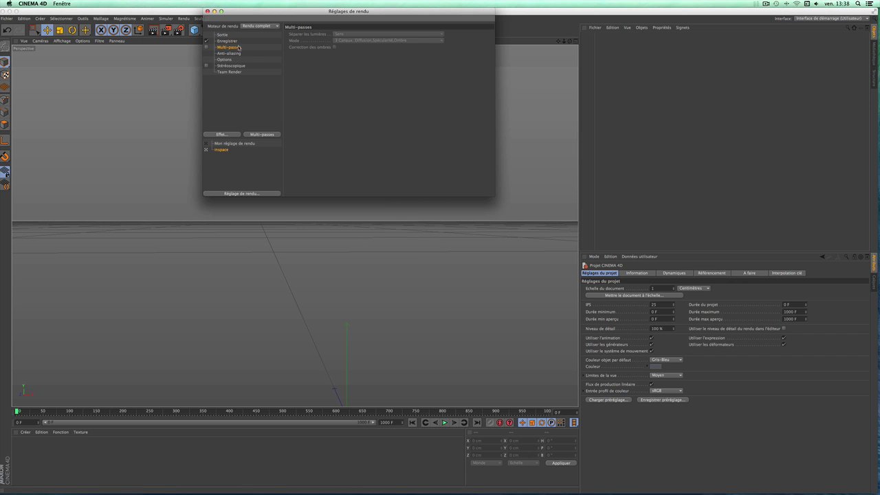
pyautogui.click(239, 53)
pyautogui.click(365, 35)
pyautogui.click(366, 55)
pyautogui.click(366, 79)
pyautogui.click(366, 91)
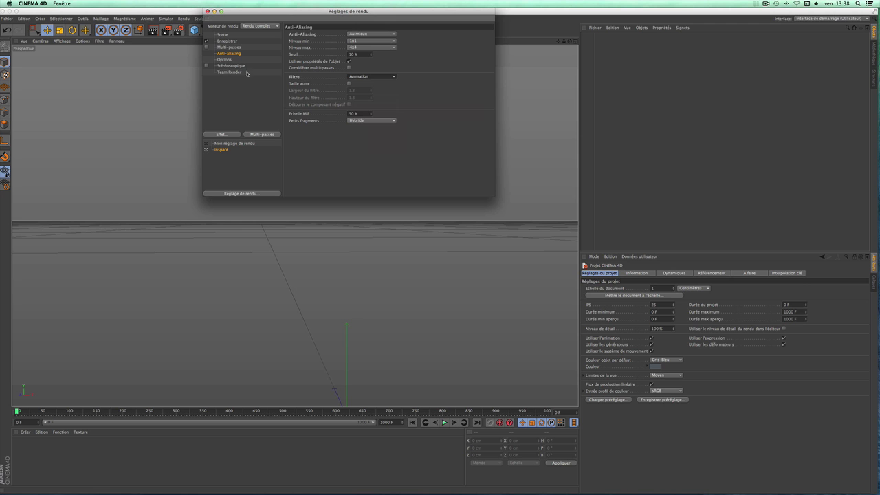
pyautogui.click(207, 11)
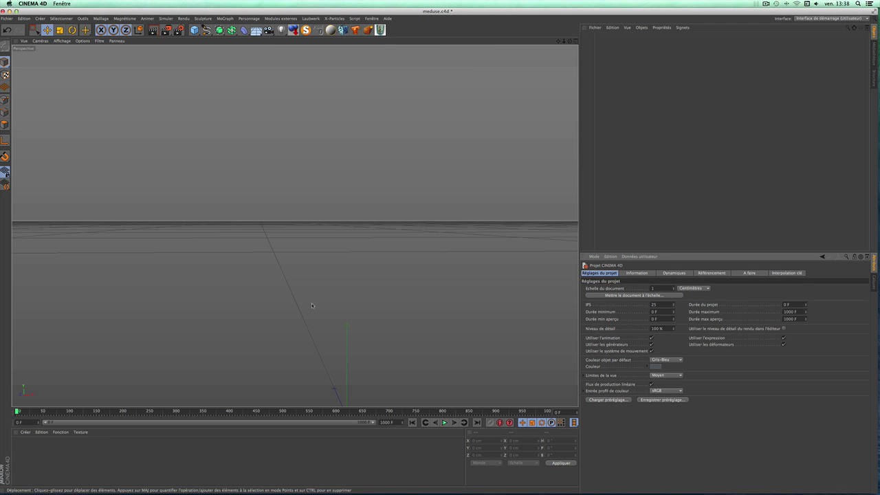
# - Add a Sphere primitive to the scene
pyautogui.scroll(-3, 311, 303)
pyautogui.scroll(-2, 311, 305)
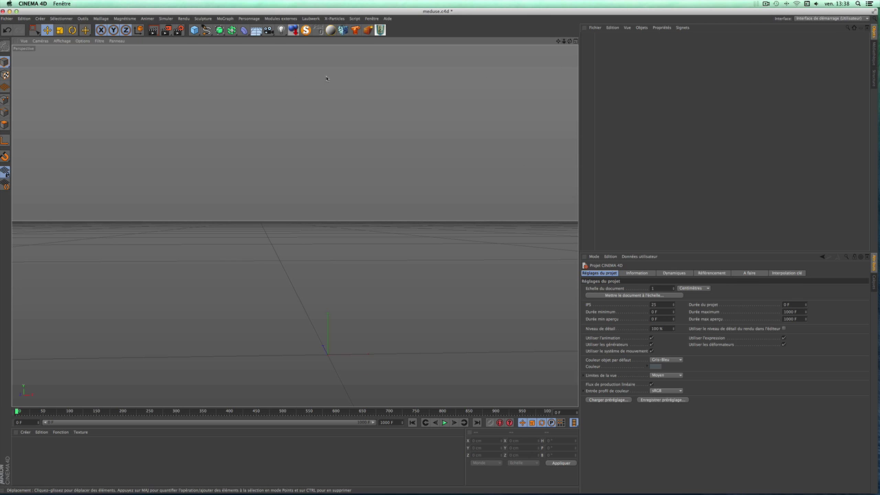
pyautogui.click(196, 30)
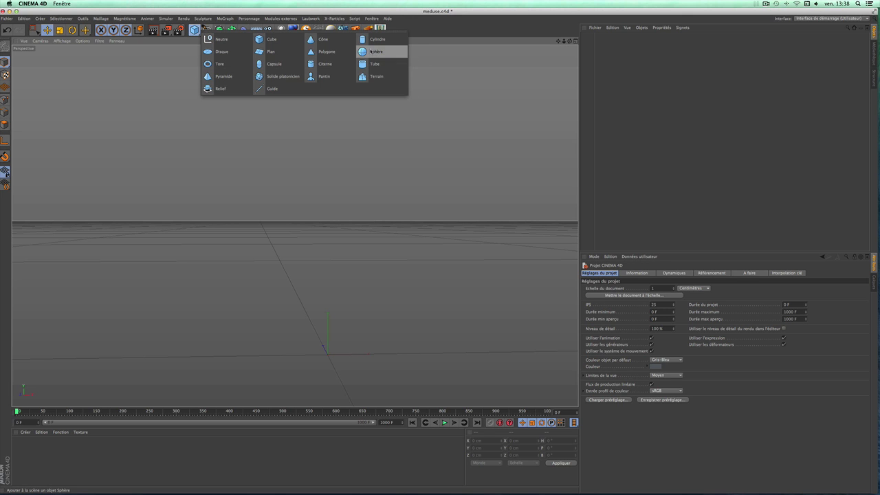
pyautogui.click(371, 52)
# - Reduce the sphere's Segments value to 16
pyautogui.scroll(2, 328, 374)
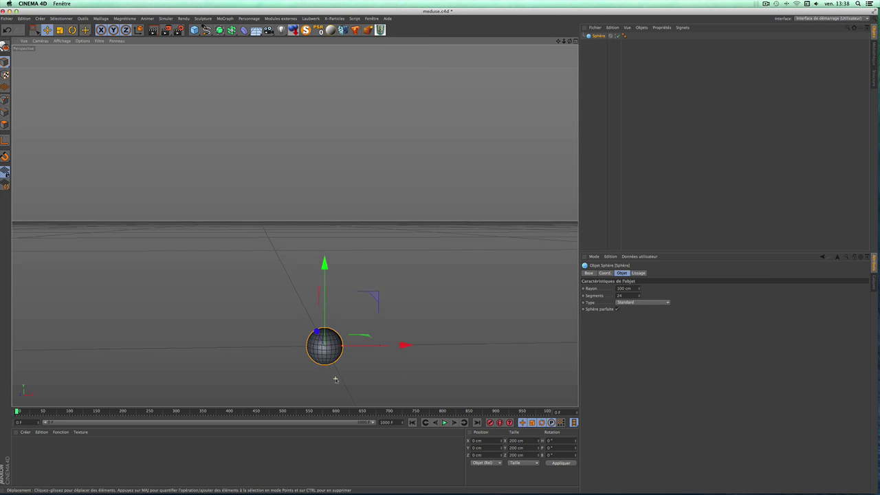
pyautogui.scroll(3, 334, 379)
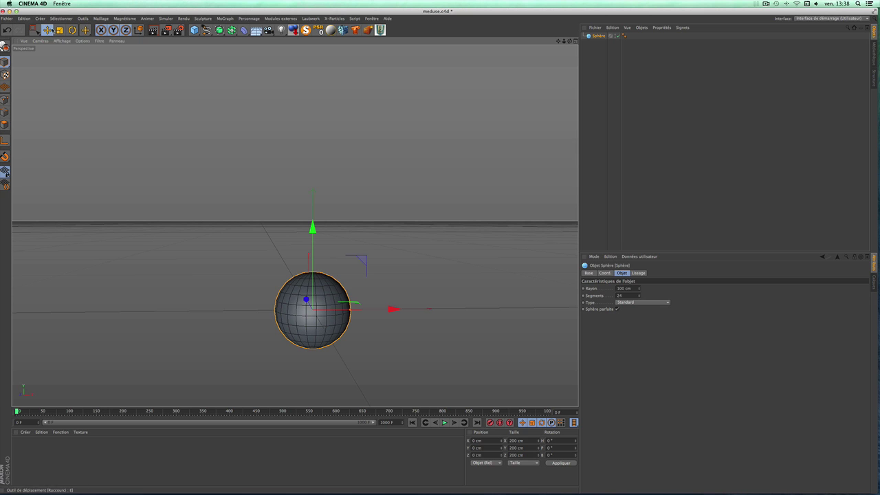
pyautogui.click(67, 42)
pyautogui.click(77, 61)
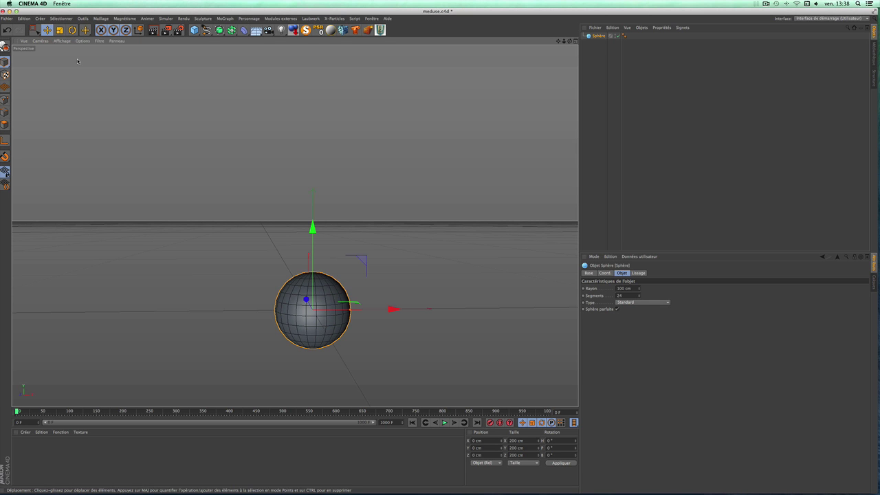
pyautogui.scroll(2, 331, 292)
pyautogui.scroll(2, 330, 292)
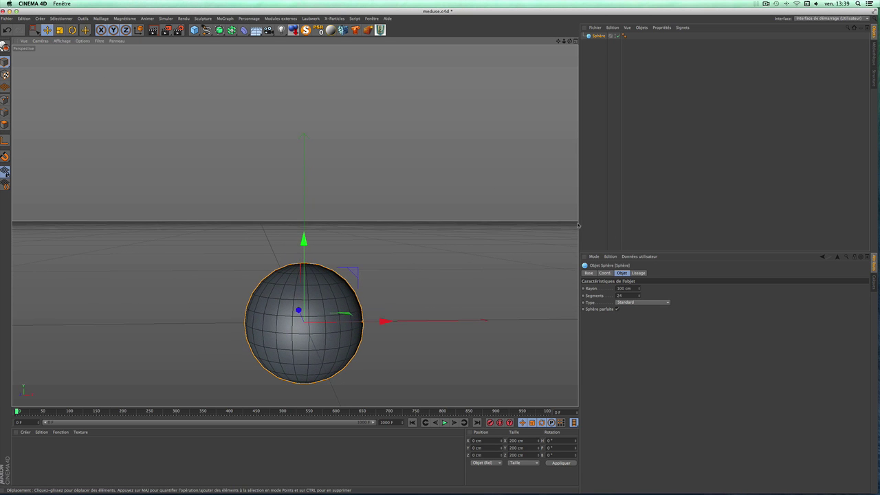
pyautogui.moveTo(638, 297); pyautogui.dragTo(640, 296)
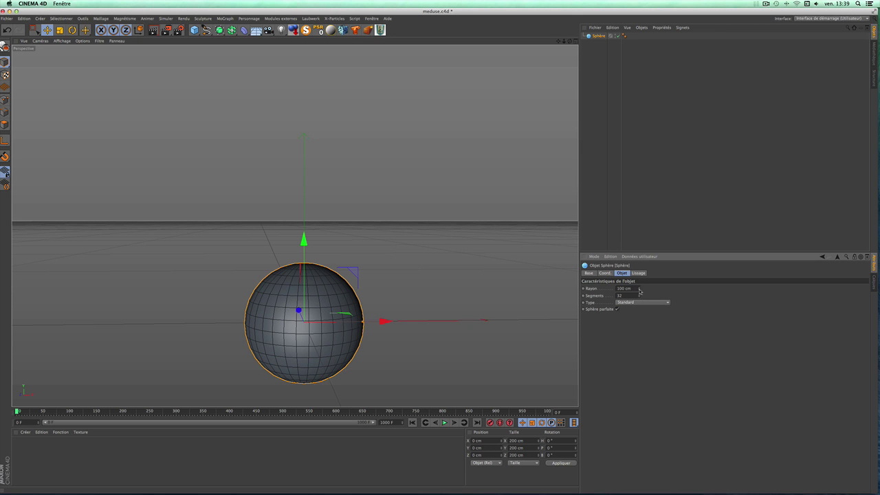
pyautogui.moveTo(641, 295); pyautogui.dragTo(640, 303)
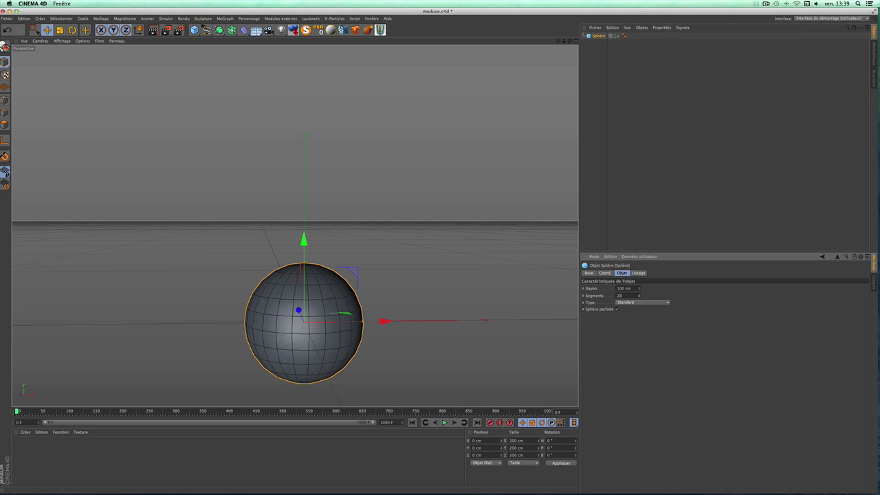
pyautogui.click(639, 294)
pyautogui.scroll(3, 318, 364)
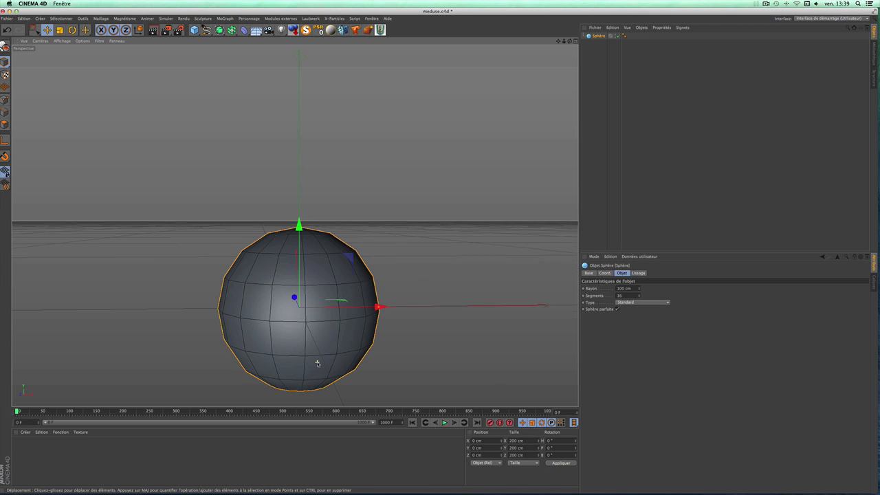
pyautogui.moveTo(558, 40); pyautogui.dragTo(557, 4)
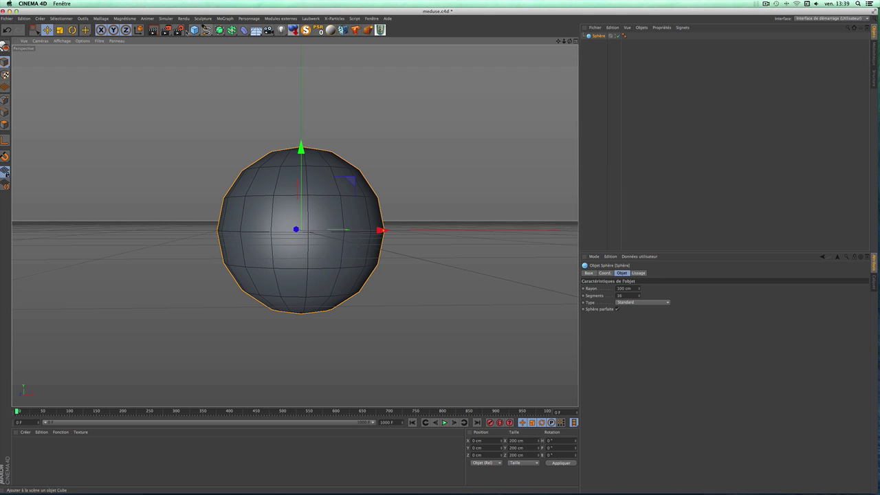
# - Add a Sphérification deformer as a child of the Sphère
pyautogui.click(244, 30)
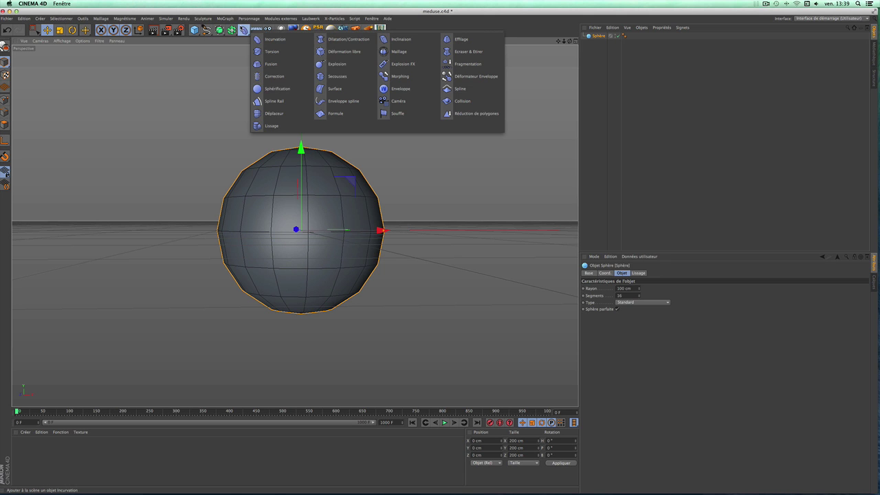
pyautogui.click(268, 88)
pyautogui.moveTo(599, 35); pyautogui.dragTo(600, 37)
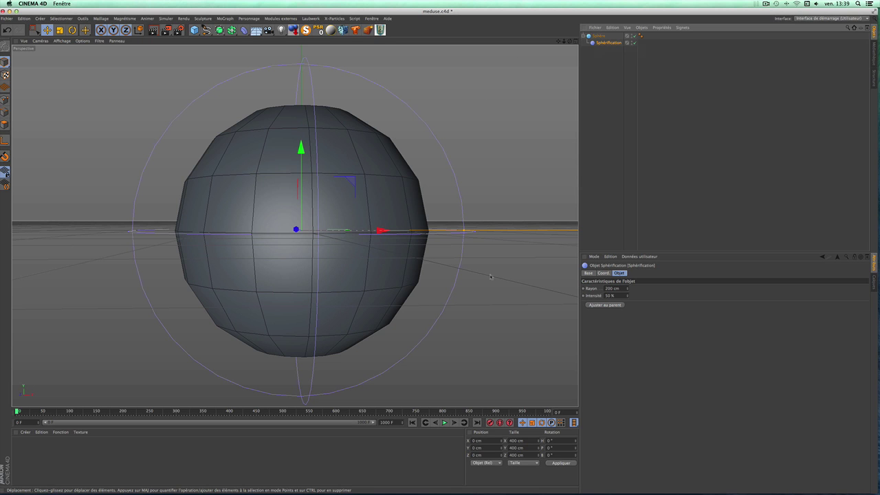
# - Set the deformer's Rayon to 75 cm and Intensité to 80%
pyautogui.click(611, 288)
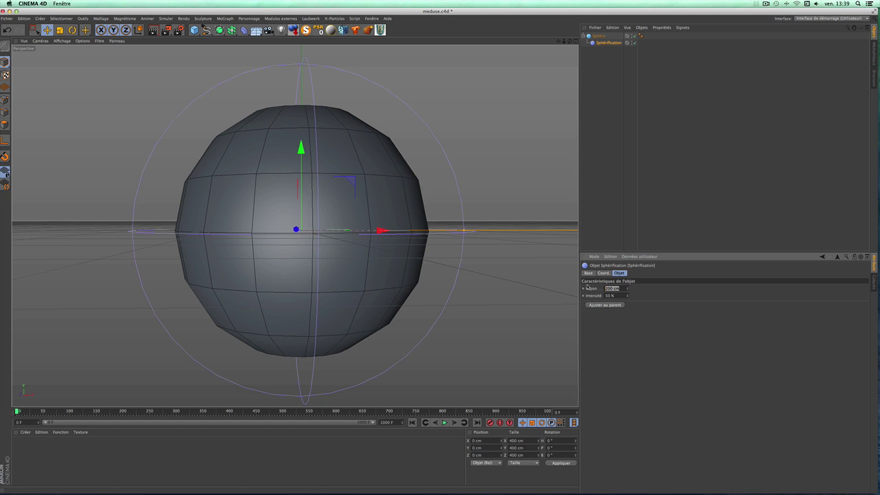
pyautogui.moveTo(628, 287)
pyautogui.mouseDown()
pyautogui.moveTo(627, 323)
pyautogui.moveTo(630, 281)
pyautogui.mouseUp()
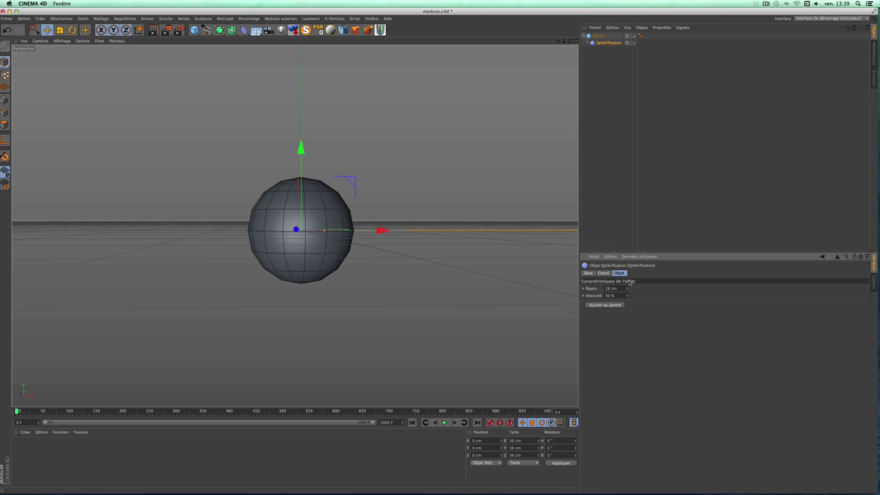
pyautogui.doubleClick(622, 288)
pyautogui.write('4')
pyautogui.press('Return')
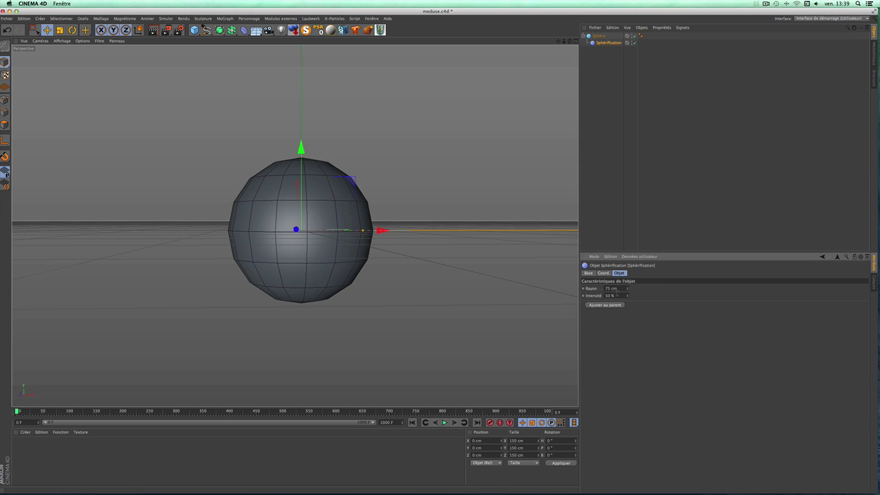
pyautogui.doubleClick(615, 295)
pyautogui.write('80')
pyautogui.press('Return')
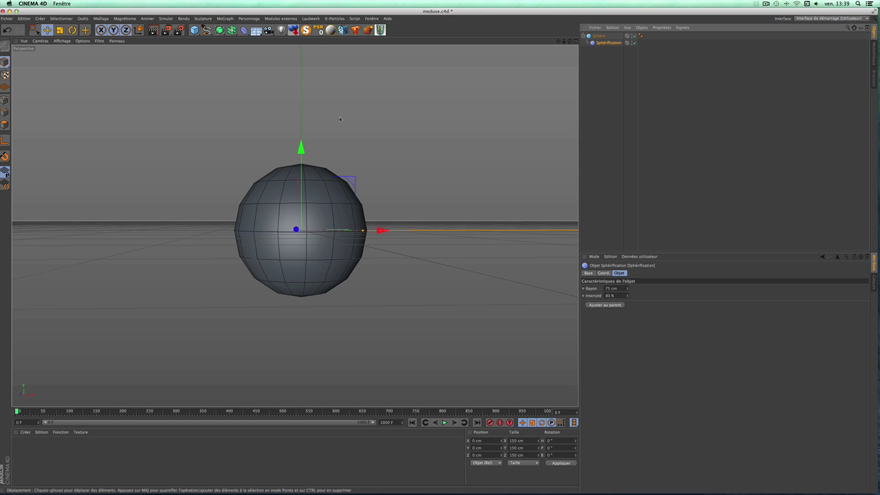
# - Move the deformer down on Y to flatten the sphere into a dome bell
pyautogui.moveTo(570, 40)
pyautogui.mouseDown()
pyautogui.moveTo(294, 225)
pyautogui.moveTo(504, 82)
pyautogui.mouseUp()
pyautogui.moveTo(303, 195)
pyautogui.mouseDown()
pyautogui.moveTo(276, 289)
pyautogui.moveTo(269, 284)
pyautogui.moveTo(265, 294)
pyautogui.mouseUp()
pyautogui.scroll(3, 265, 294)
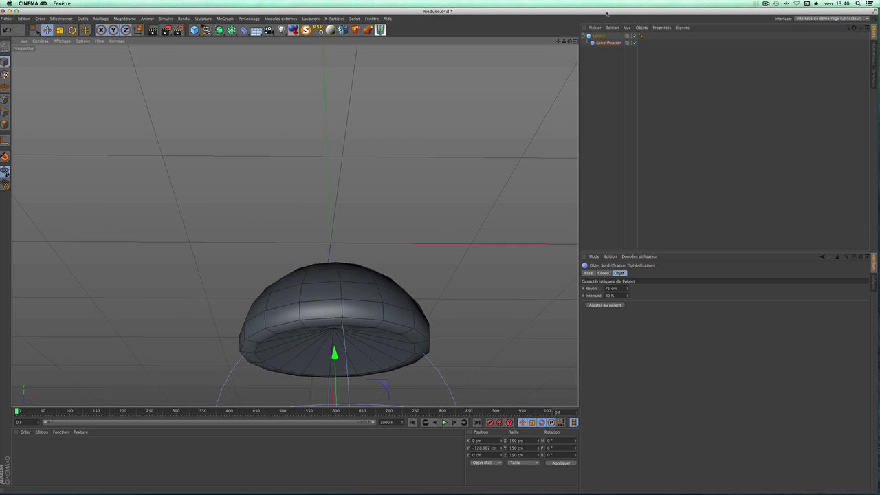
pyautogui.moveTo(558, 41); pyautogui.dragTo(558, 42)
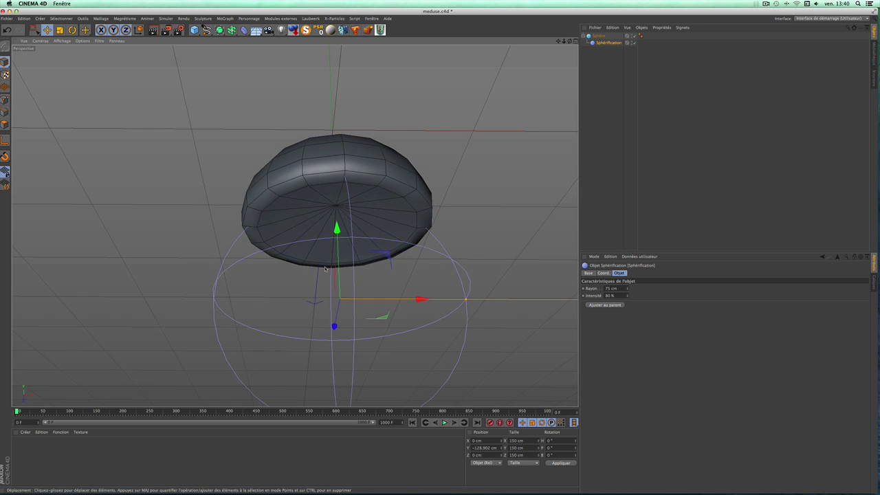
pyautogui.moveTo(337, 229)
pyautogui.mouseDown()
pyautogui.moveTo(345, 190)
pyautogui.moveTo(343, 209)
pyautogui.mouseUp()
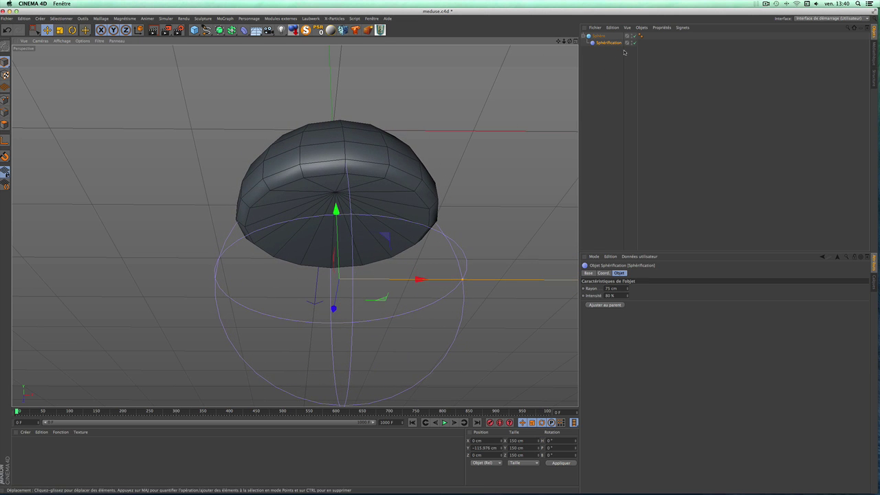
pyautogui.click(598, 35)
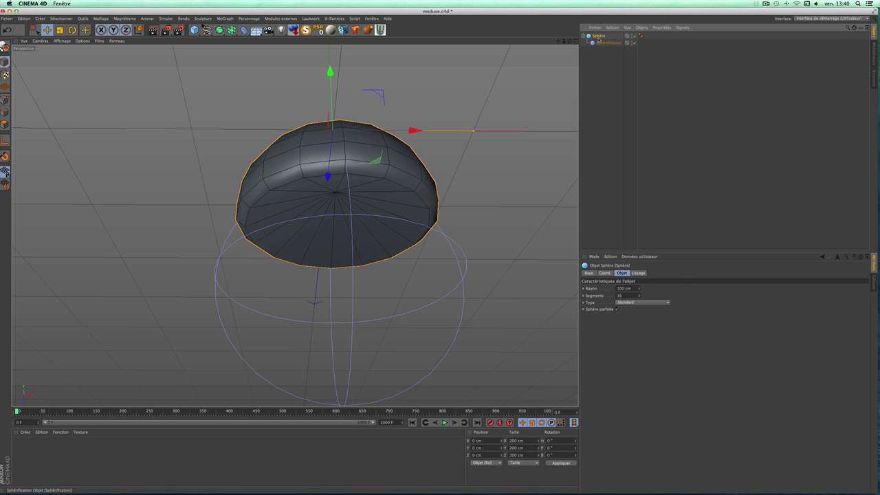
# - Convert the deformed Sphère to an object, delete the original hierarchy, and name it Meduse
pyautogui.rightClick(598, 37)
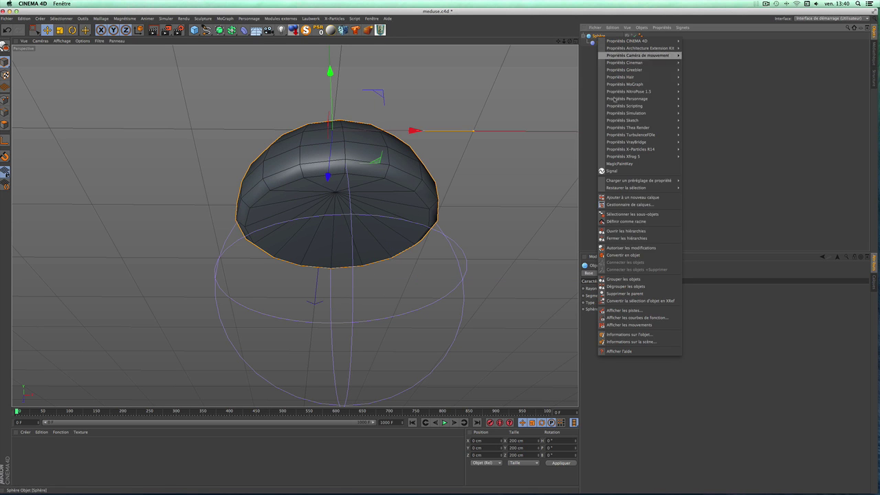
pyautogui.click(625, 255)
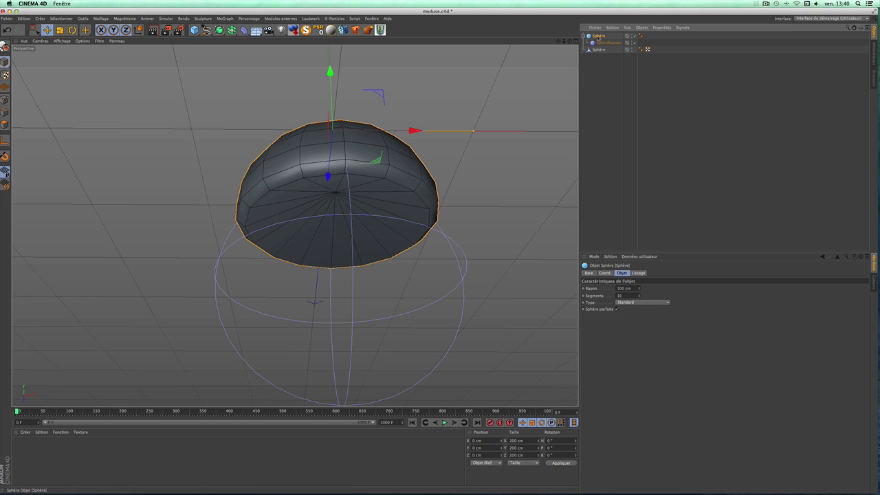
pyautogui.press('c')
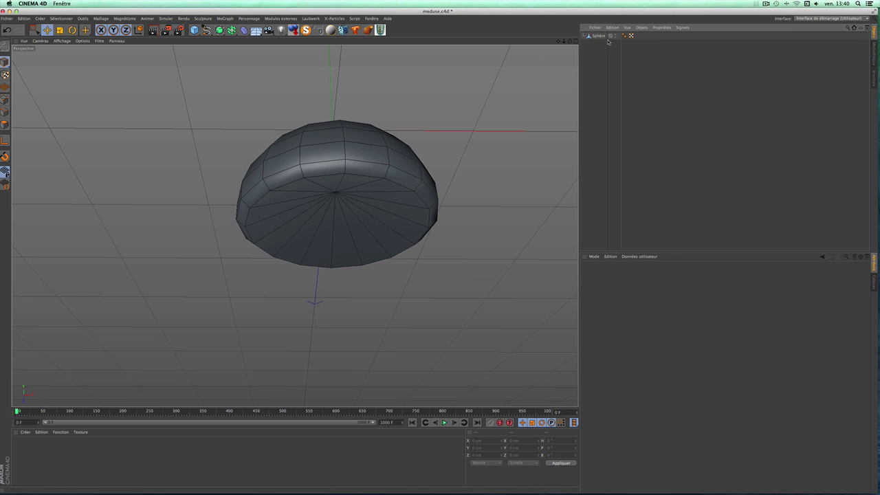
pyautogui.doubleClick(598, 35)
pyautogui.write('Meduse')
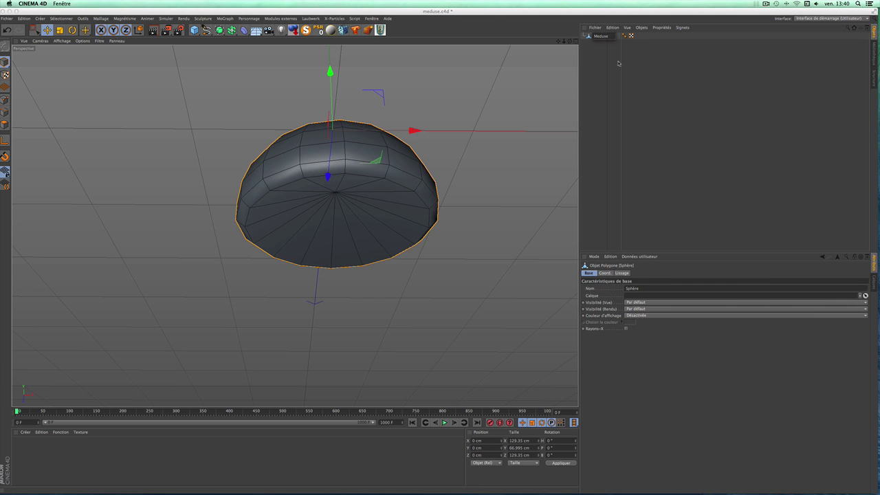
pyautogui.click(617, 63)
pyautogui.click(600, 36)
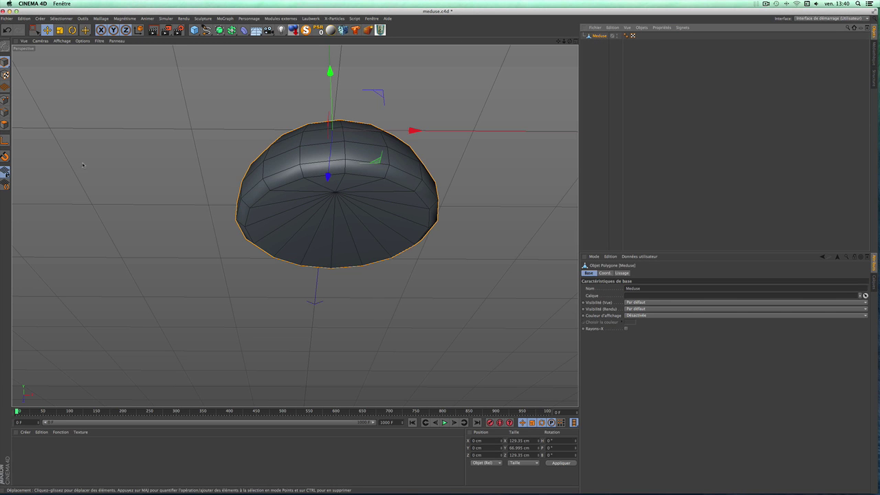
# - In edge mode, loop-select the bottom rim edge loop of the dome
pyautogui.click(5, 112)
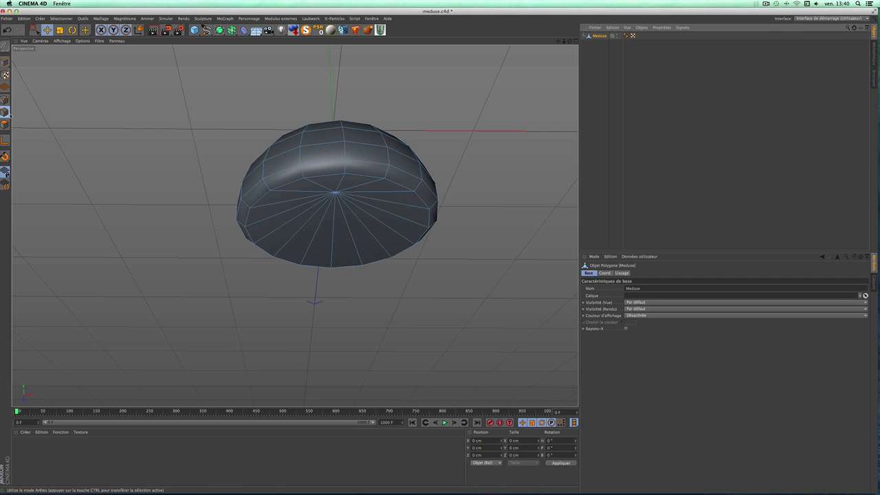
pyautogui.click(62, 18)
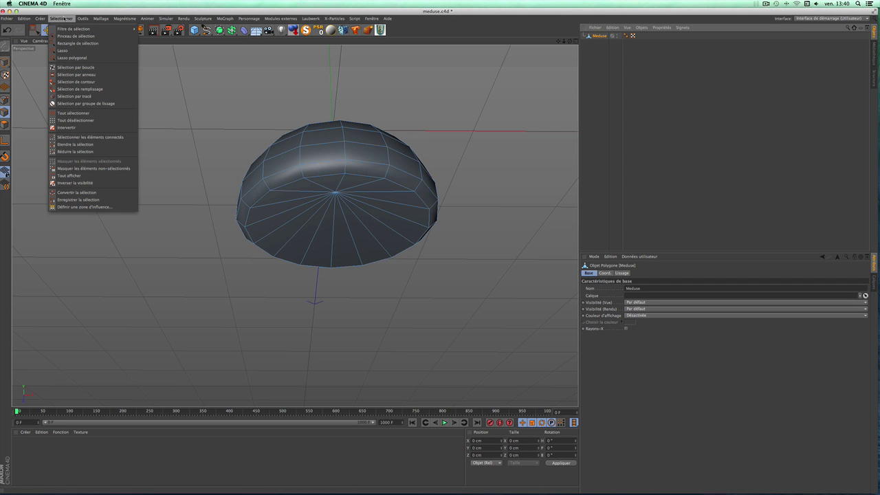
pyautogui.click(76, 66)
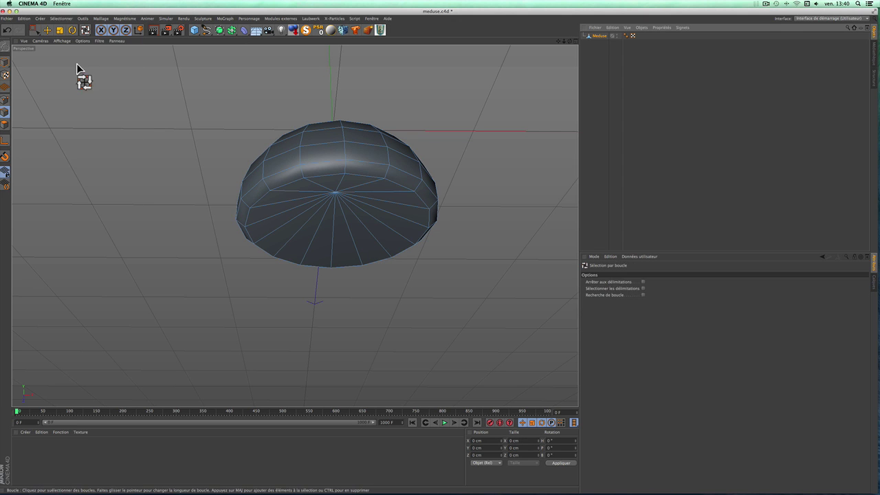
pyautogui.click(323, 180)
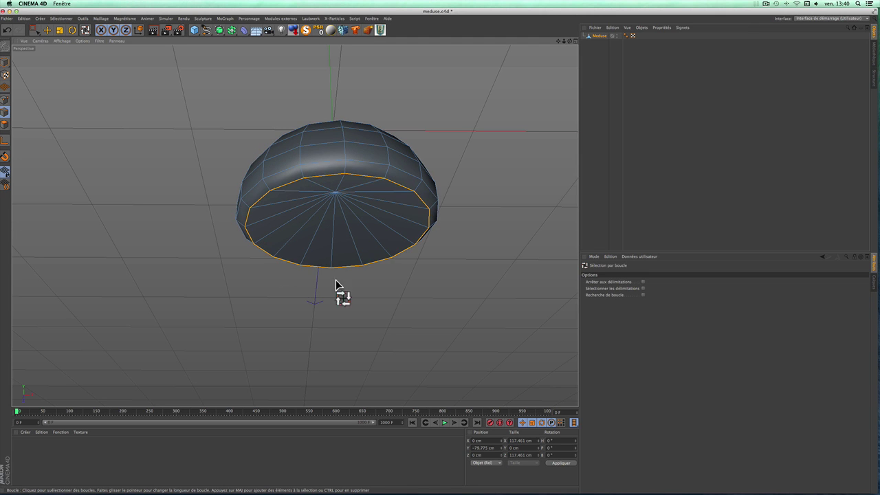
# - Chamfer-bevel the rim loop with a 2.503 cm offset
pyautogui.rightClick(272, 288)
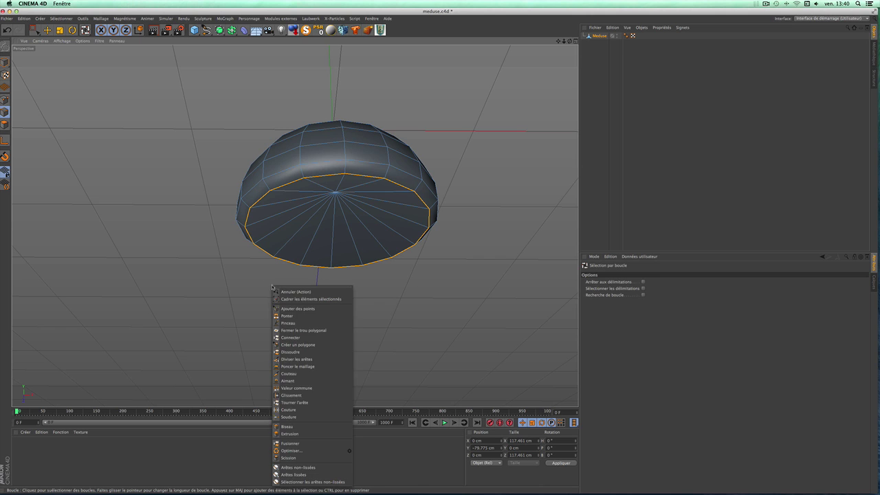
pyautogui.click(292, 428)
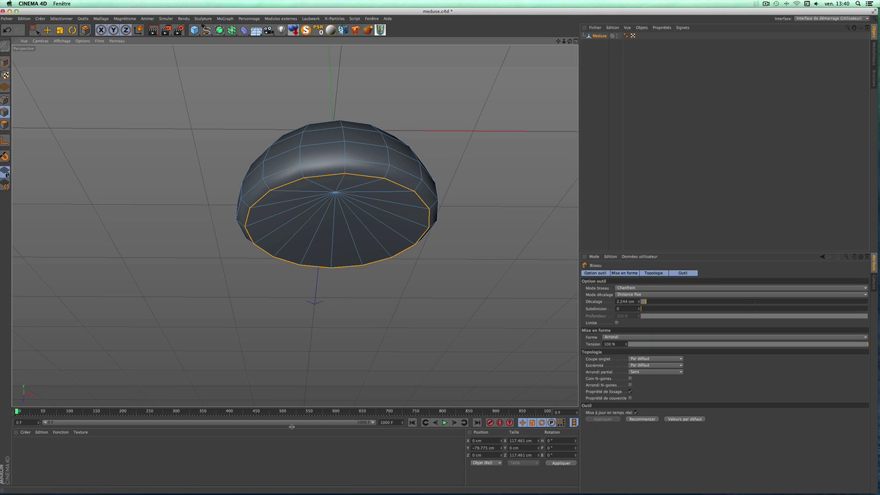
pyautogui.moveTo(412, 213); pyautogui.dragTo(426, 213)
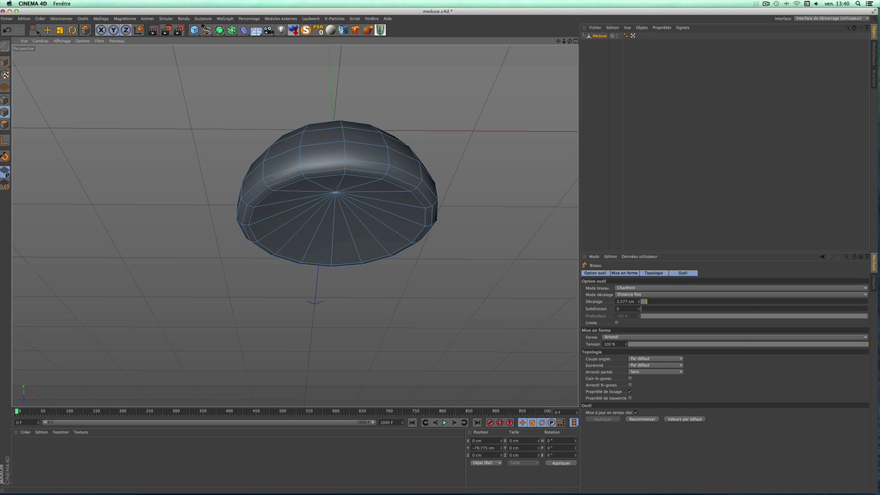
pyautogui.moveTo(426, 213); pyautogui.dragTo(353, 339)
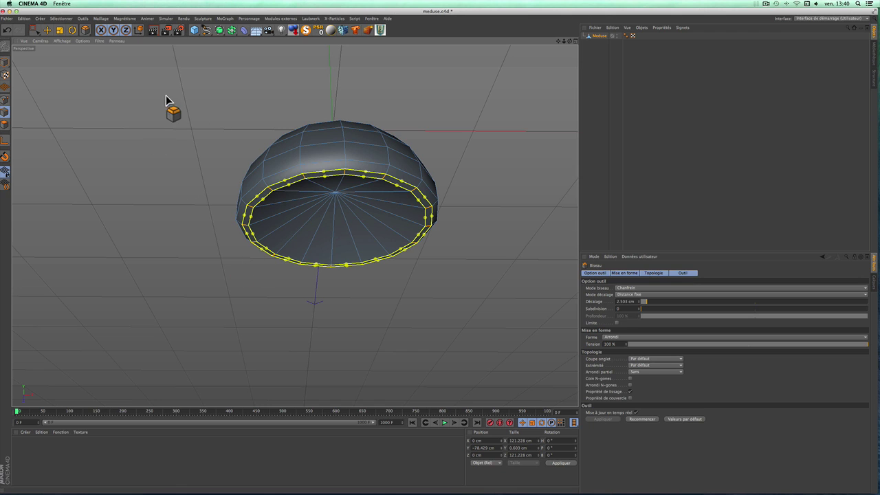
pyautogui.press('space')
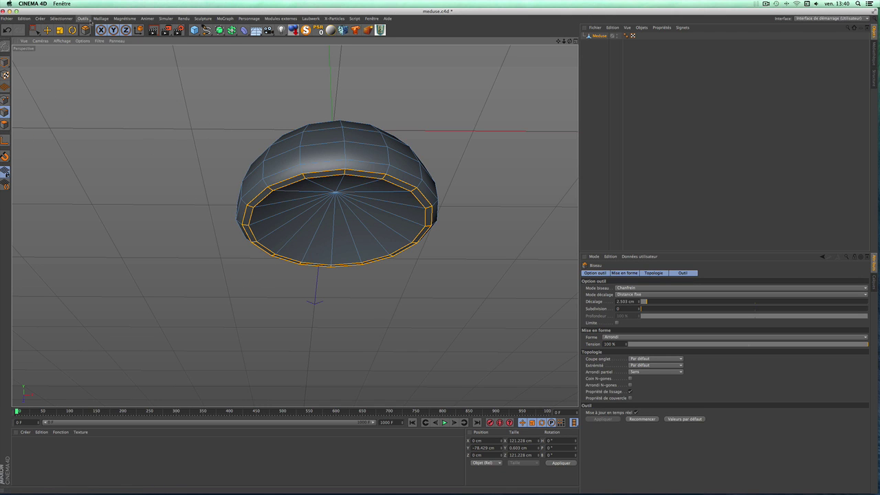
# - Loop-select the bowl's inner rim edges and centre the bowl in view
pyautogui.moveTo(84, 31); pyautogui.dragTo(114, 61)
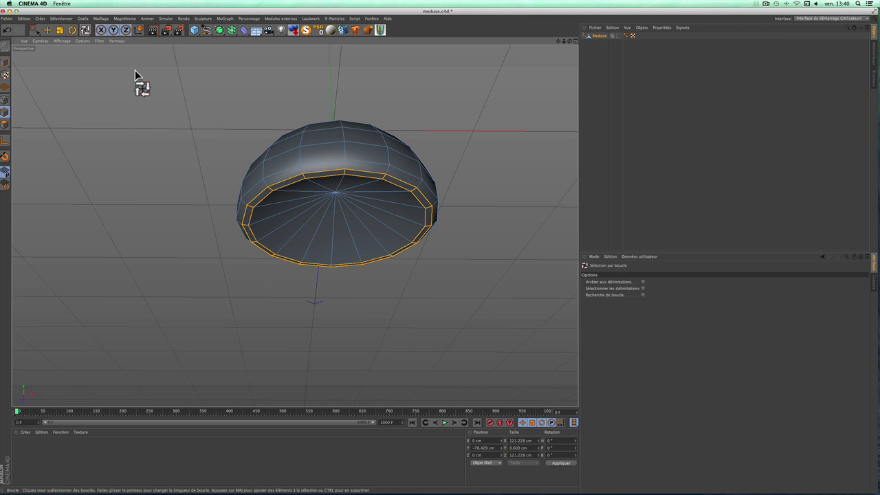
pyautogui.click(169, 209)
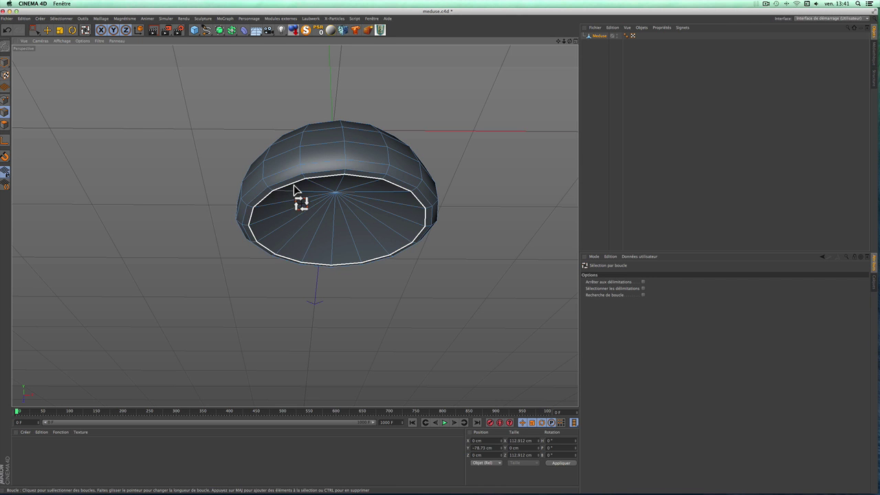
pyautogui.click(295, 185)
pyautogui.scroll(3, 297, 187)
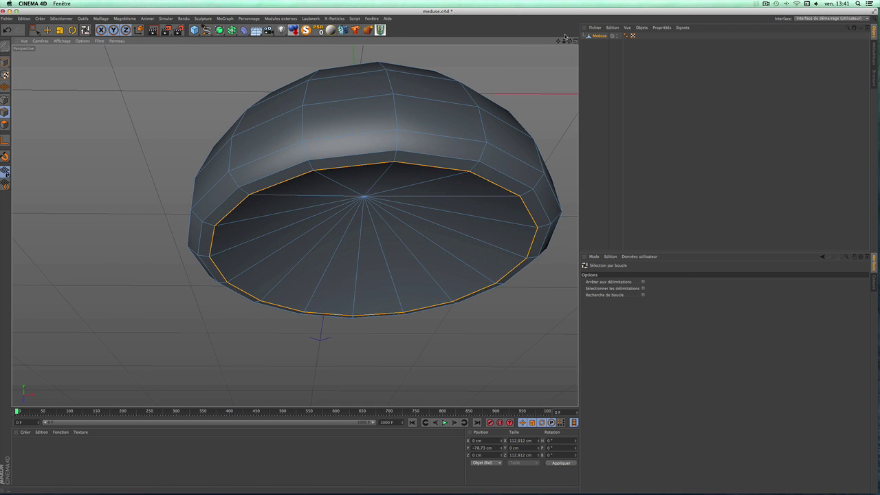
pyautogui.moveTo(558, 42); pyautogui.dragTo(295, 225)
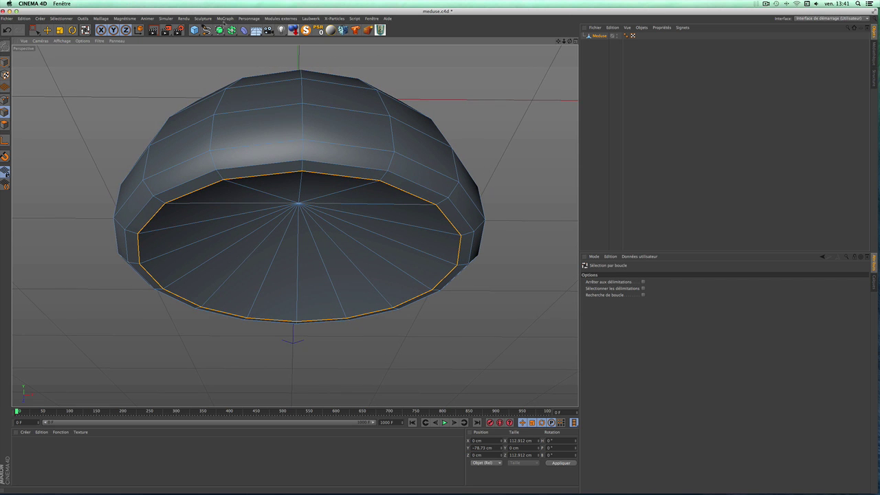
# - Scale the inner rim loop down to 97.412 cm across, then show the four-view layout
pyautogui.click(60, 30)
pyautogui.moveTo(77, 91)
pyautogui.mouseDown()
pyautogui.moveTo(44, 98)
pyautogui.moveTo(71, 94)
pyautogui.moveTo(61, 96)
pyautogui.mouseUp()
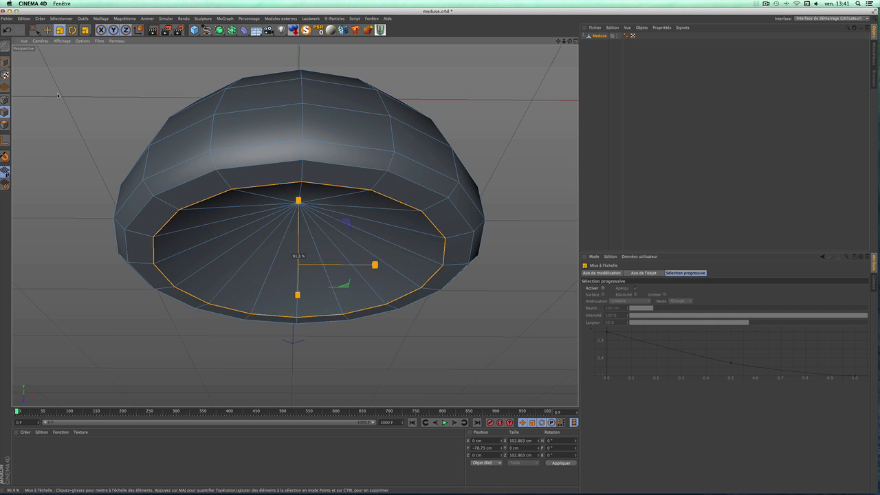
pyautogui.moveTo(567, 42); pyautogui.dragTo(568, 75)
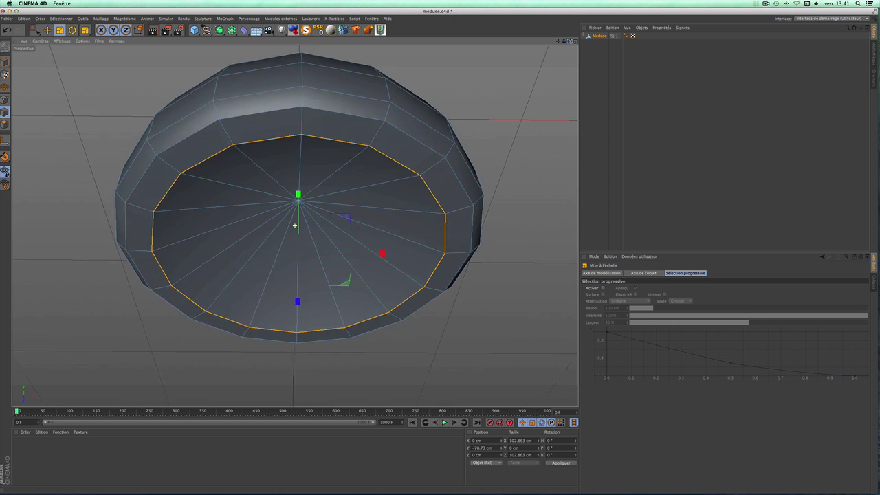
pyautogui.moveTo(294, 226)
pyautogui.keyDown('alt'); pyautogui.mouseDown()
pyautogui.moveTo(496, 88)
pyautogui.moveTo(498, 109)
pyautogui.mouseUp(); pyautogui.keyUp('alt')
pyautogui.click(47, 30)
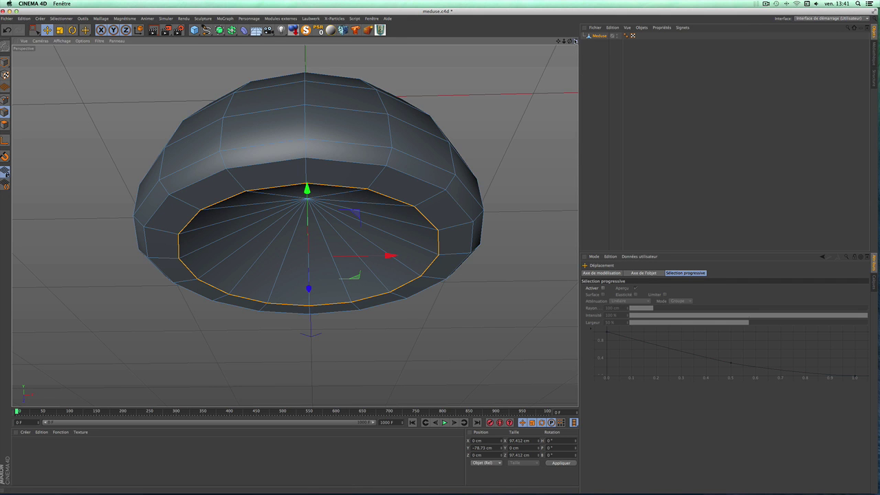
pyautogui.click(575, 41)
# - Lift the inner rim loop about 10 cm on Y in the Front view
pyautogui.keyDown('alt'); pyautogui.moveTo(457, 288); pyautogui.dragTo(458, 310, button='middle'); pyautogui.keyUp('alt')
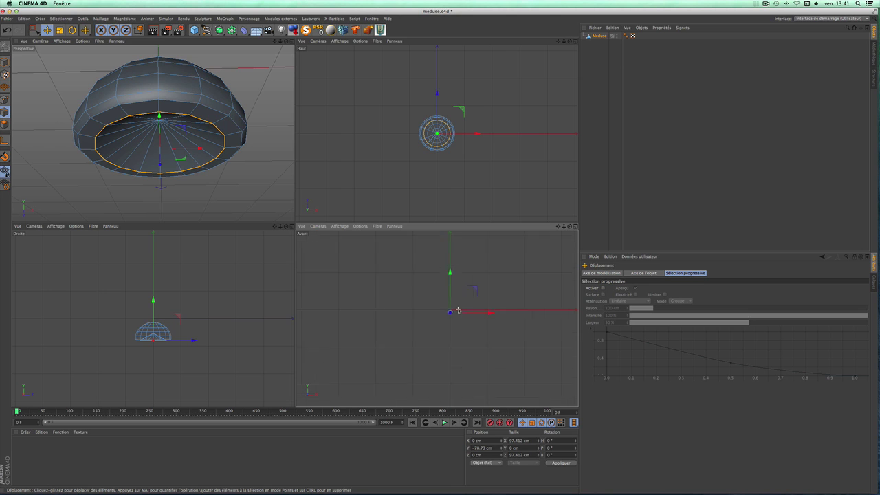
pyautogui.scroll(4, 415, 318)
pyautogui.scroll(1, 414, 318)
pyautogui.moveTo(426, 305); pyautogui.dragTo(426, 301)
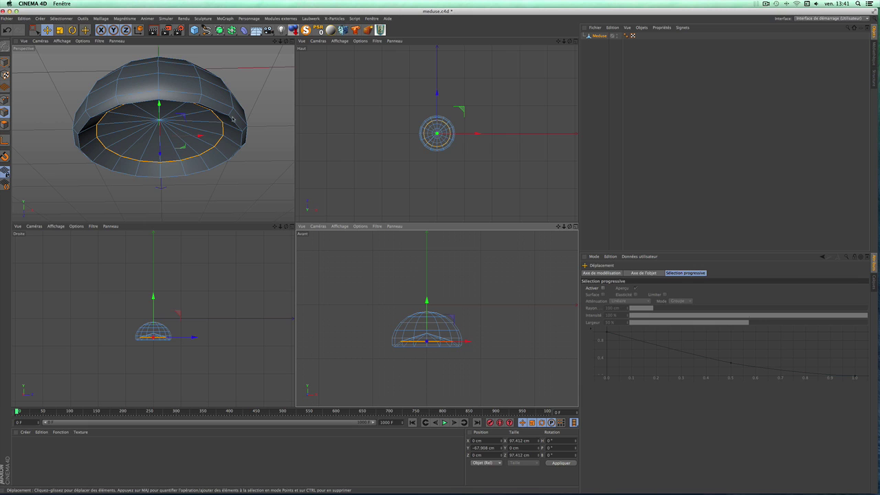
# - Set the Meduse Phong tag's smoothing angle to 80°
pyautogui.click(632, 35)
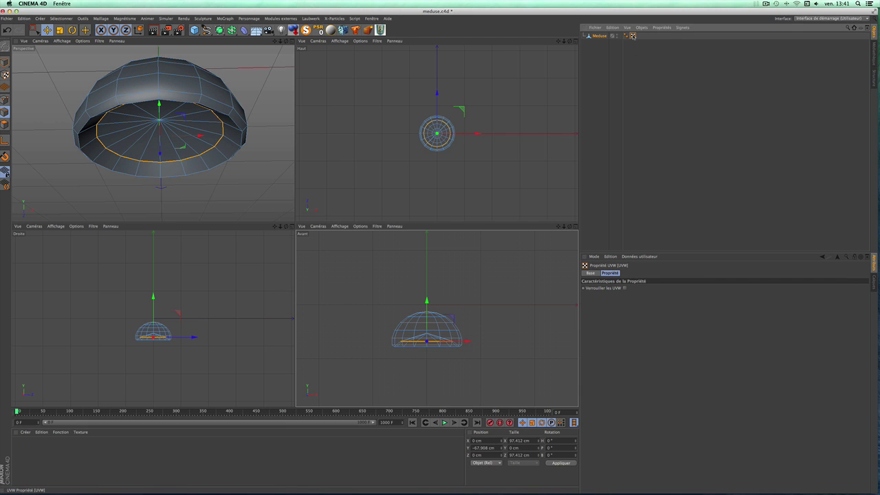
pyautogui.click(627, 35)
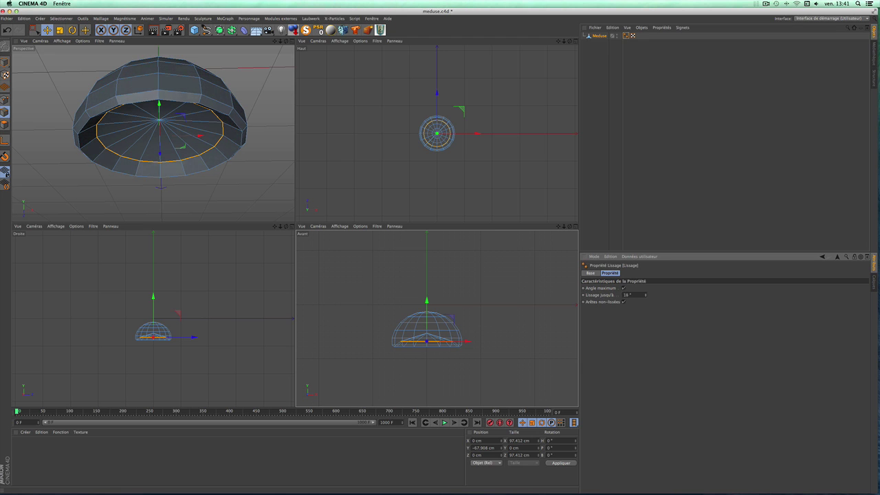
pyautogui.moveTo(645, 295); pyautogui.dragTo(646, 295)
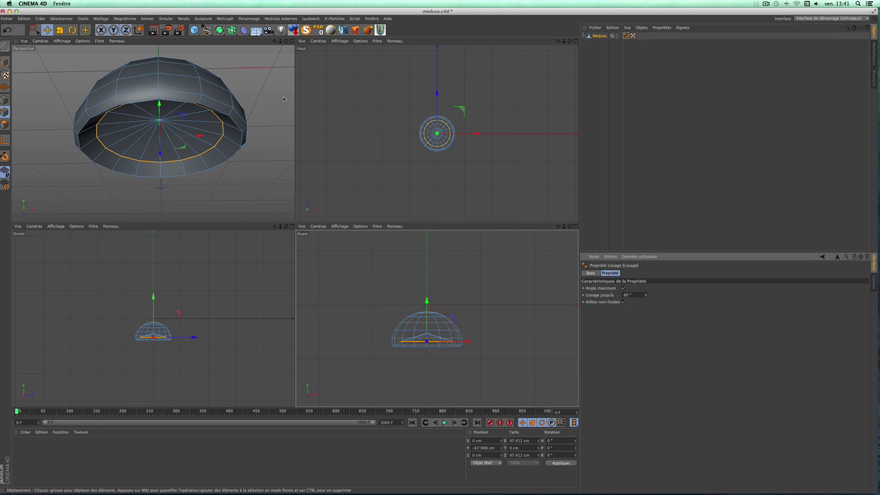
pyautogui.middleClick(292, 62)
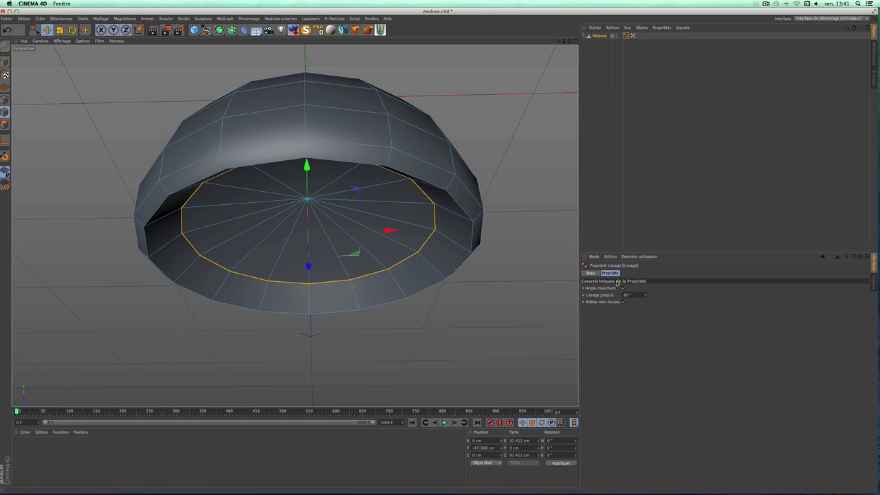
pyautogui.click(599, 36)
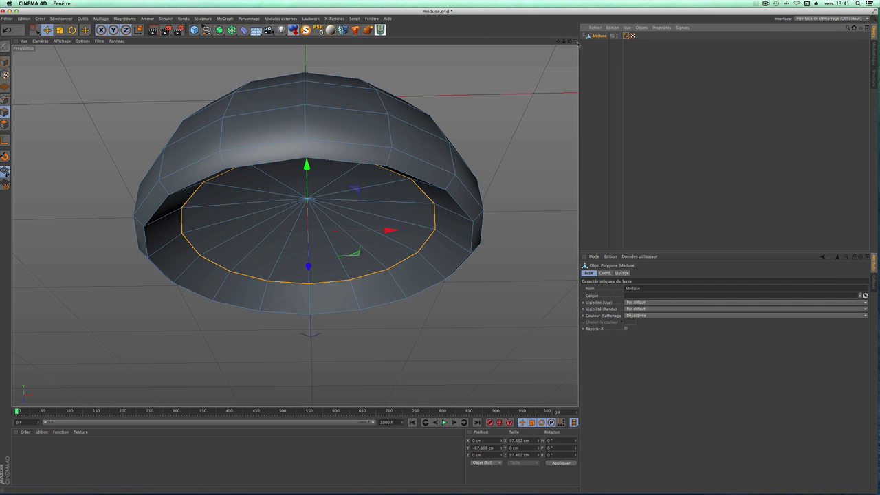
pyautogui.click(574, 42)
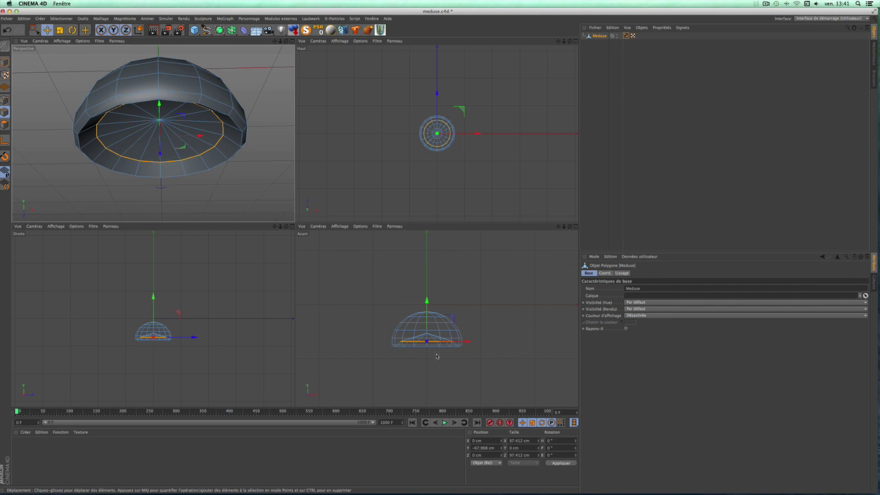
# - Live-select the bowl's inner cap polygons and flatten them to 0 cm height (Taille Y)
pyautogui.scroll(3, 437, 356)
pyautogui.scroll(2, 436, 356)
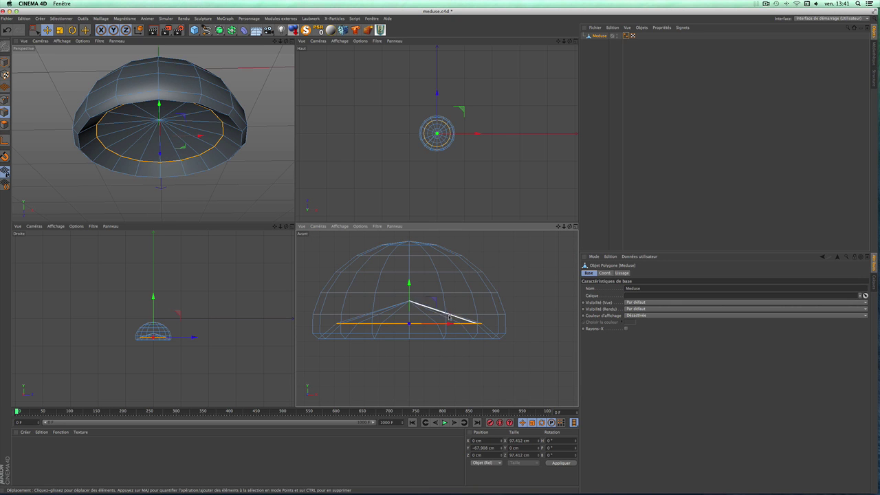
pyautogui.click(5, 124)
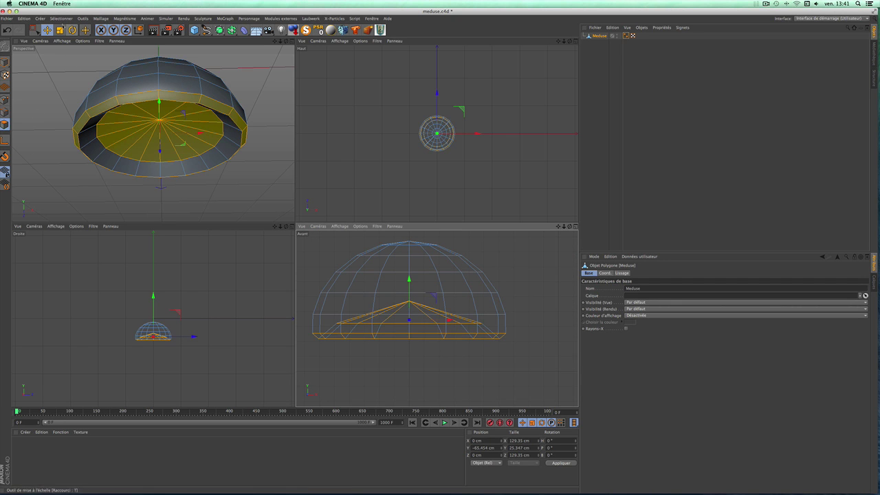
pyautogui.click(51, 45)
pyautogui.moveTo(34, 30); pyautogui.dragTo(65, 45)
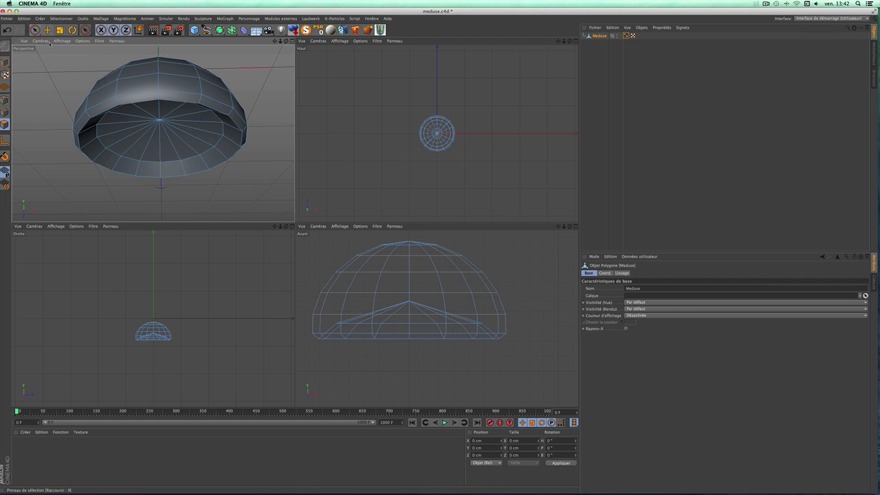
pyautogui.moveTo(158, 142); pyautogui.dragTo(180, 129)
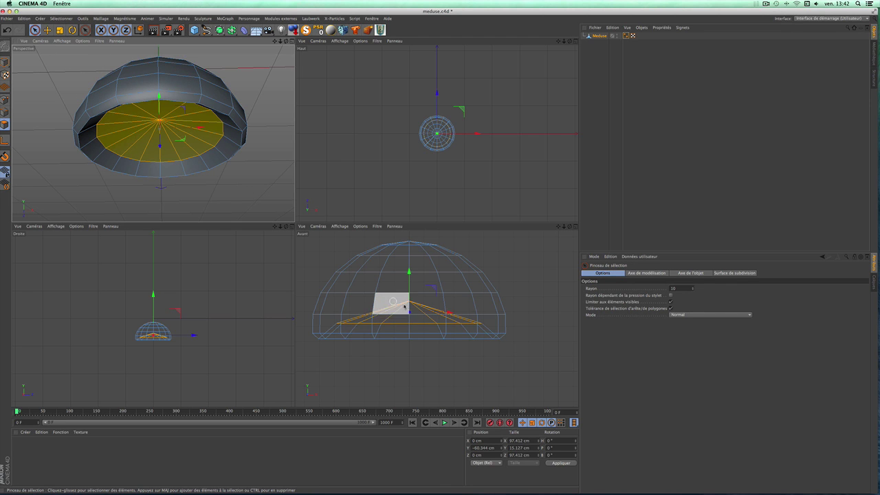
pyautogui.click(534, 448)
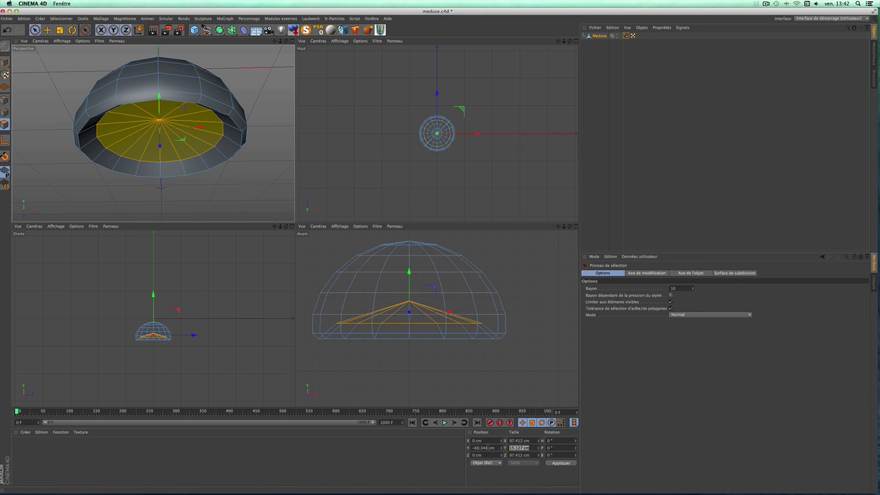
pyautogui.click(560, 463)
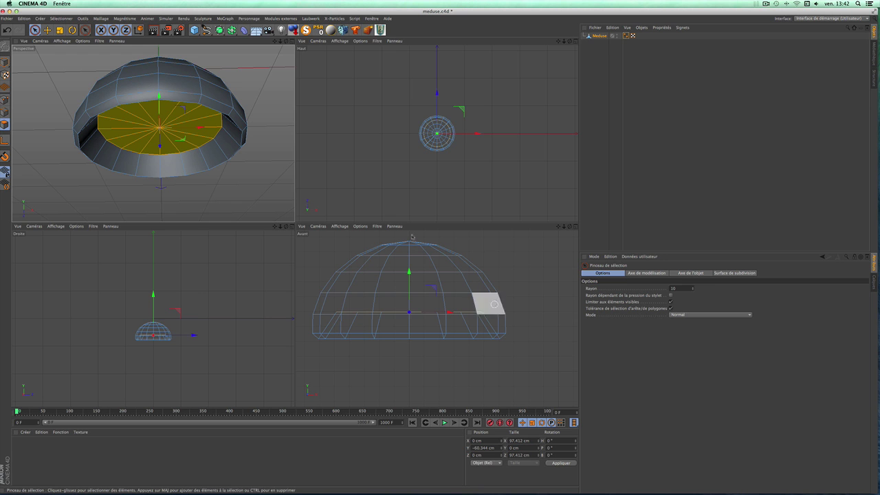
# - Scale the flattened cap down from 97.412 cm to 90.203 cm across
pyautogui.click(291, 40)
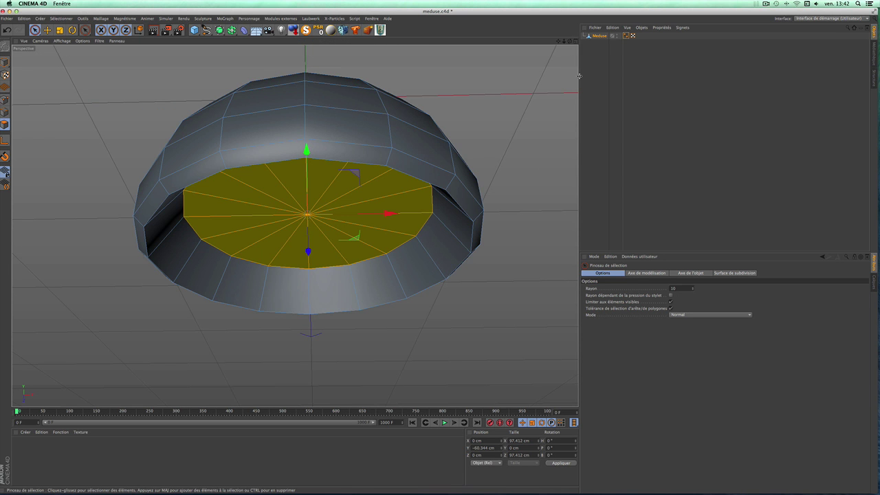
pyautogui.moveTo(572, 41); pyautogui.dragTo(570, 44)
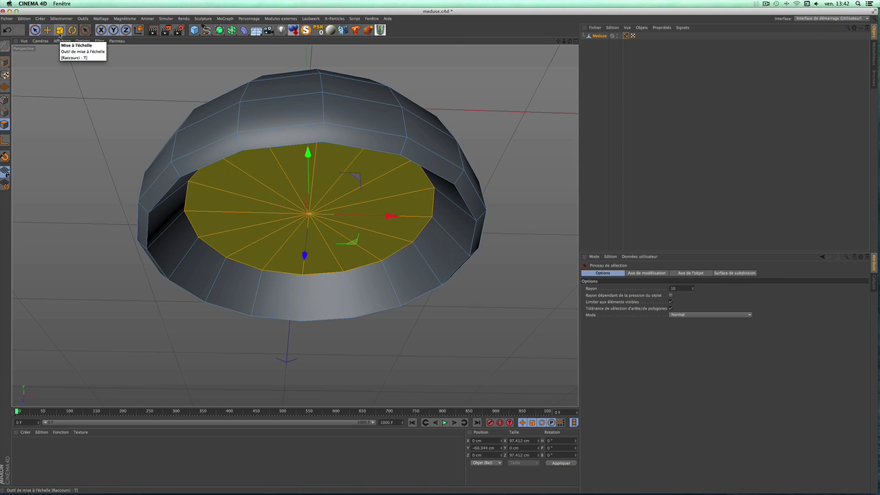
pyautogui.click(59, 32)
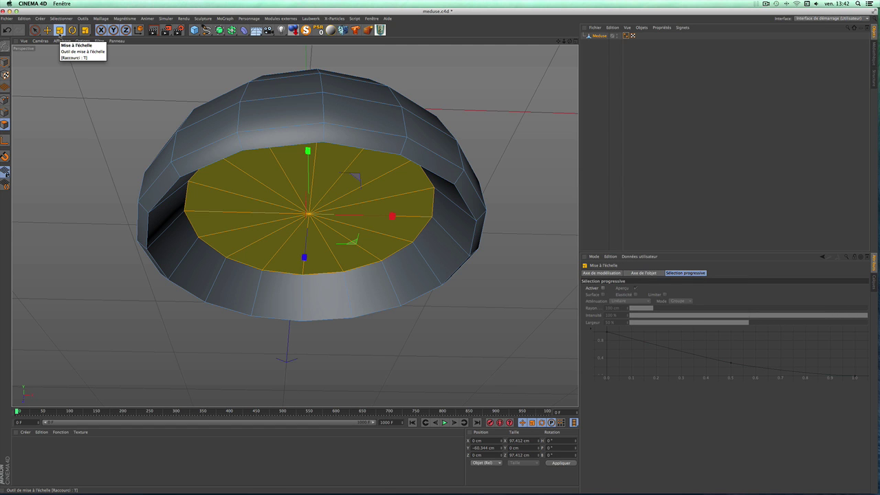
pyautogui.moveTo(103, 71); pyautogui.dragTo(78, 71)
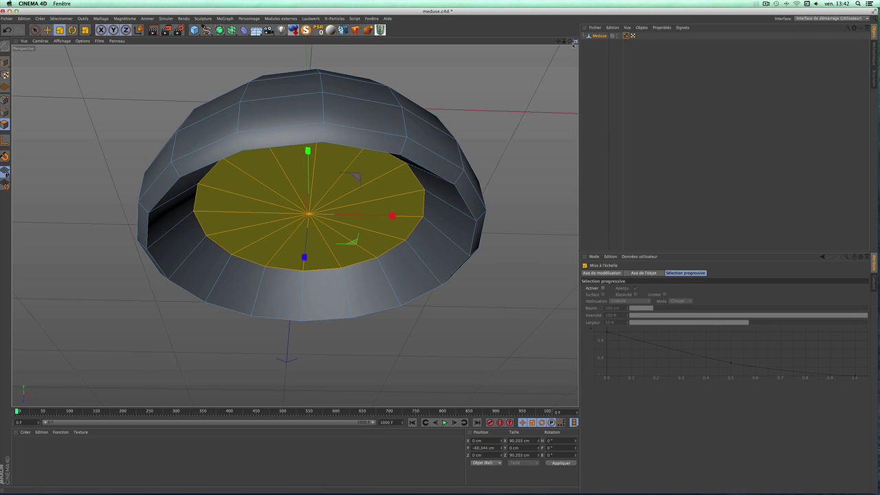
pyautogui.press('F5')
# - Extrude the cap polygons downward into a first stem attempt
pyautogui.rightClick(220, 162)
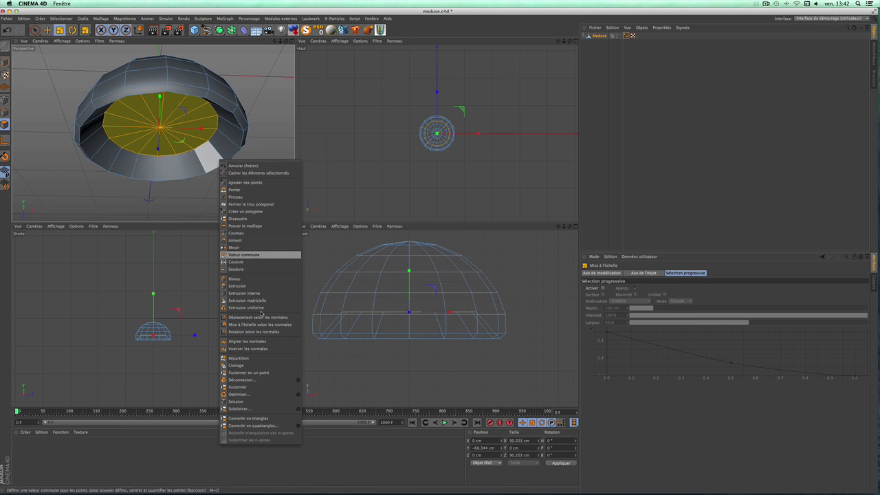
pyautogui.click(249, 289)
pyautogui.moveTo(397, 373); pyautogui.dragTo(468, 373)
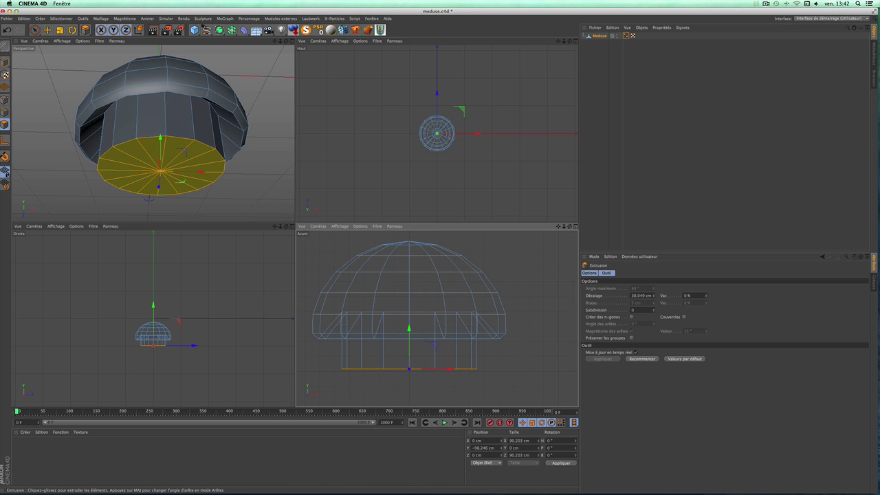
pyautogui.moveTo(284, 42); pyautogui.dragTo(284, 69)
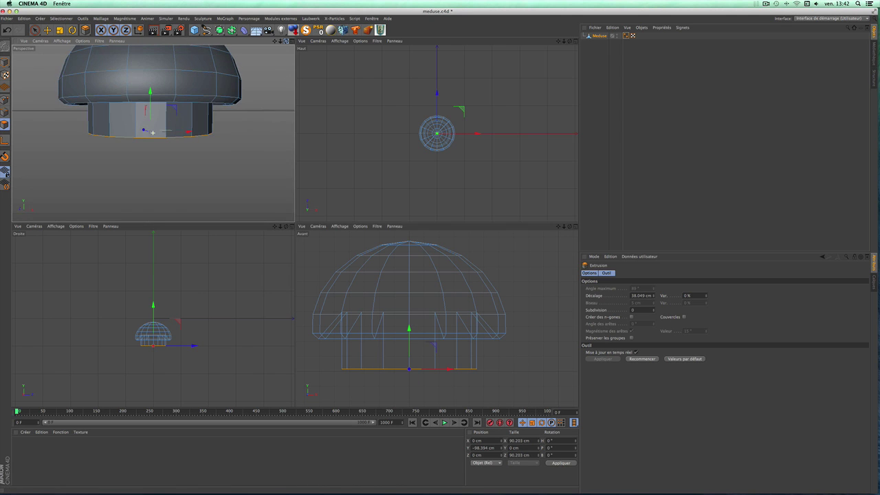
pyautogui.moveTo(415, 350)
pyautogui.mouseDown()
pyautogui.moveTo(409, 339)
pyautogui.moveTo(410, 350)
pyautogui.mouseUp()
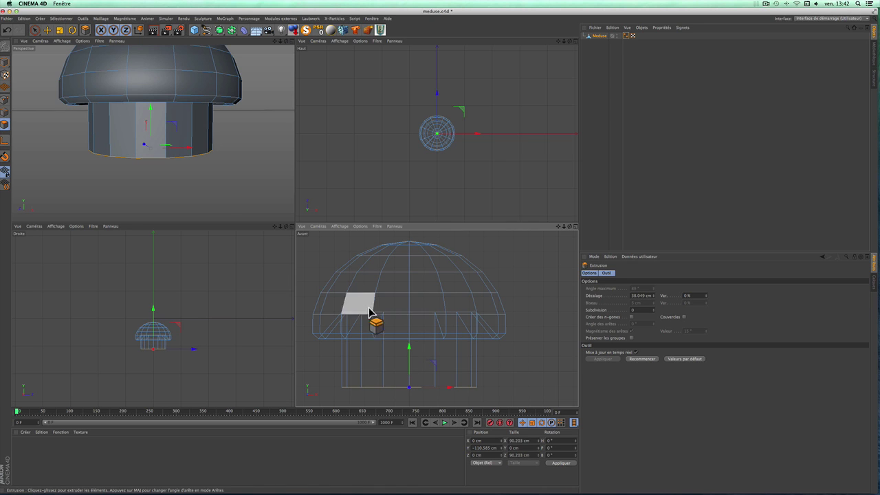
pyautogui.hotkey('ctrl', 'shift', 'z')
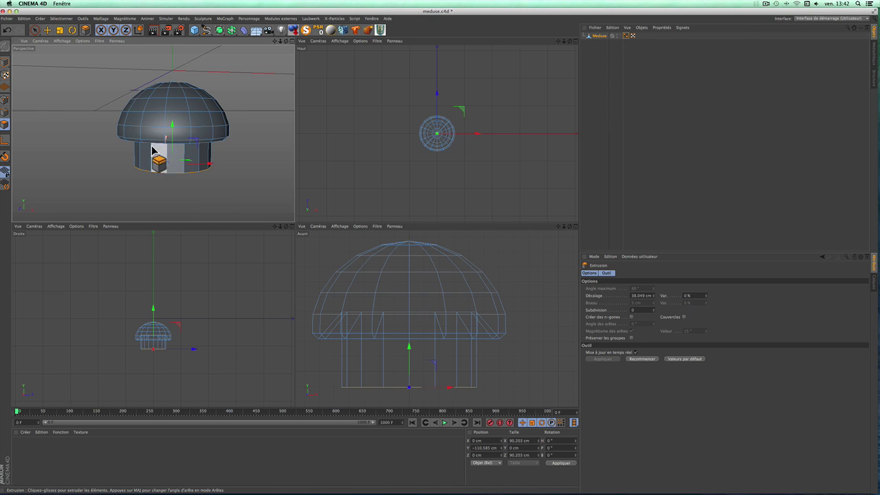
pyautogui.moveTo(285, 41); pyautogui.dragTo(287, 65)
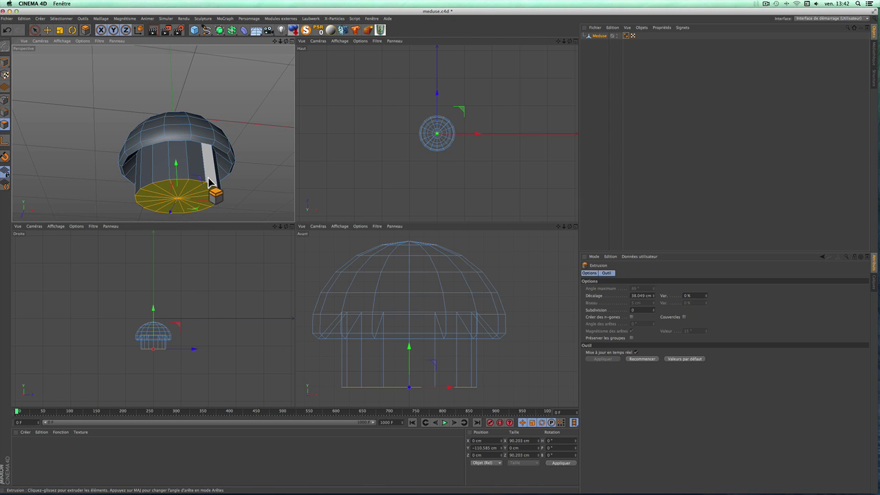
# - Undo the trial stem extrusions to restore the flat cap
pyautogui.click(208, 180)
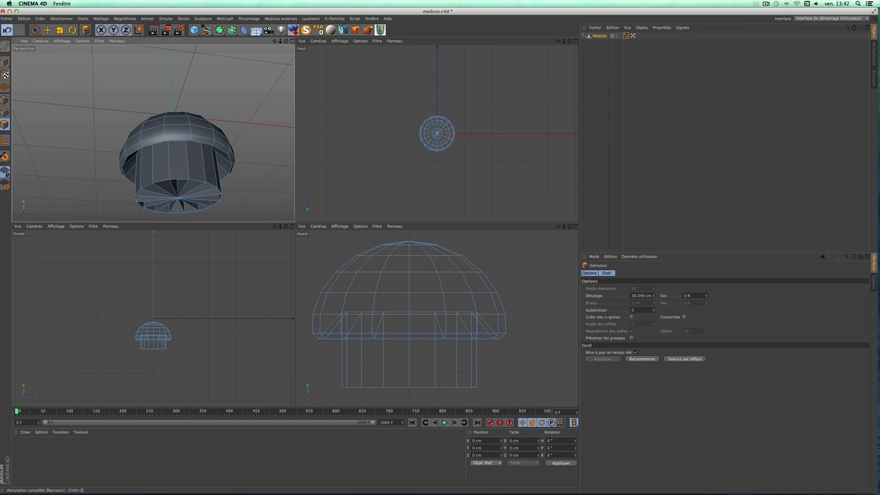
pyautogui.click(6, 30)
pyautogui.click(6, 30)
pyautogui.click(6, 29)
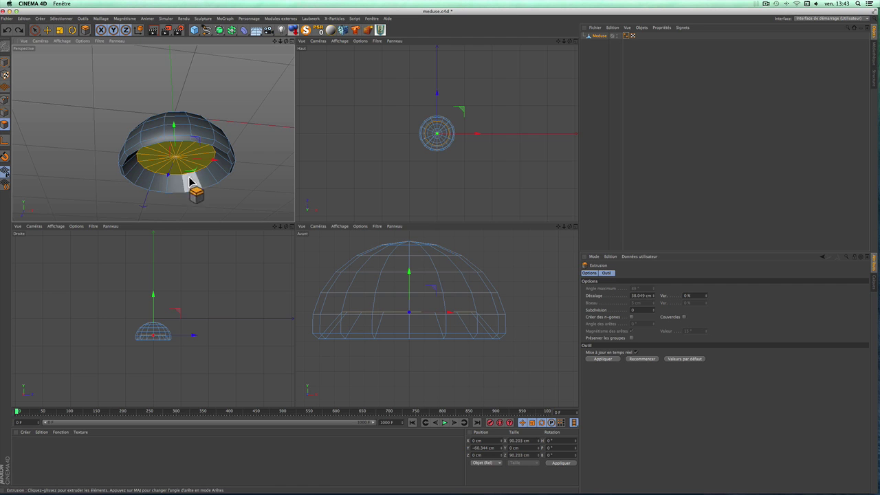
pyautogui.moveTo(96, 202)
pyautogui.mouseDown()
pyautogui.moveTo(120, 202)
pyautogui.moveTo(95, 197)
pyautogui.mouseUp()
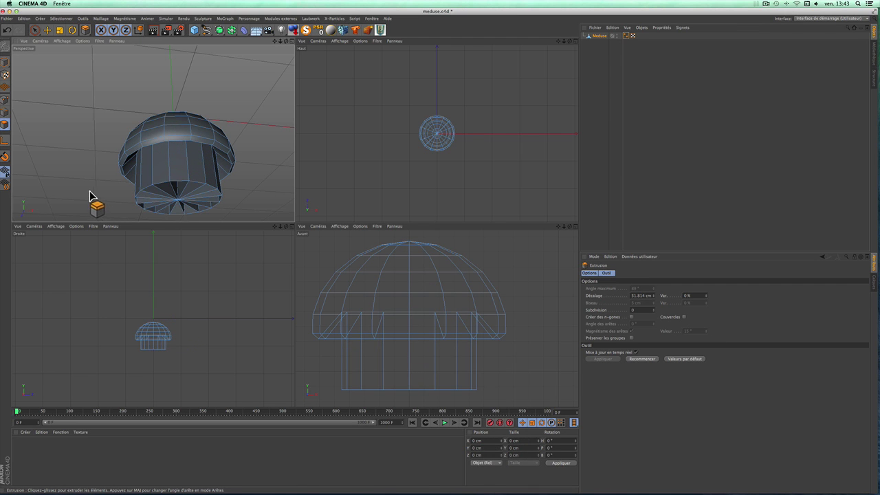
pyautogui.click(7, 30)
pyautogui.click(7, 30)
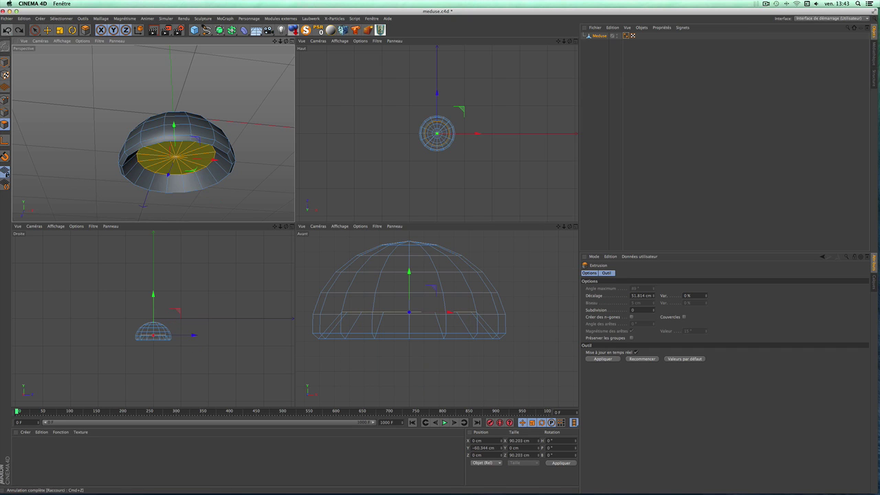
# - With Préserver les groupes enabled, extrude the bottom face 40.004 cm downward
pyautogui.click(631, 338)
pyautogui.moveTo(229, 211)
pyautogui.mouseDown()
pyautogui.moveTo(207, 210)
pyautogui.moveTo(224, 203)
pyautogui.mouseUp()
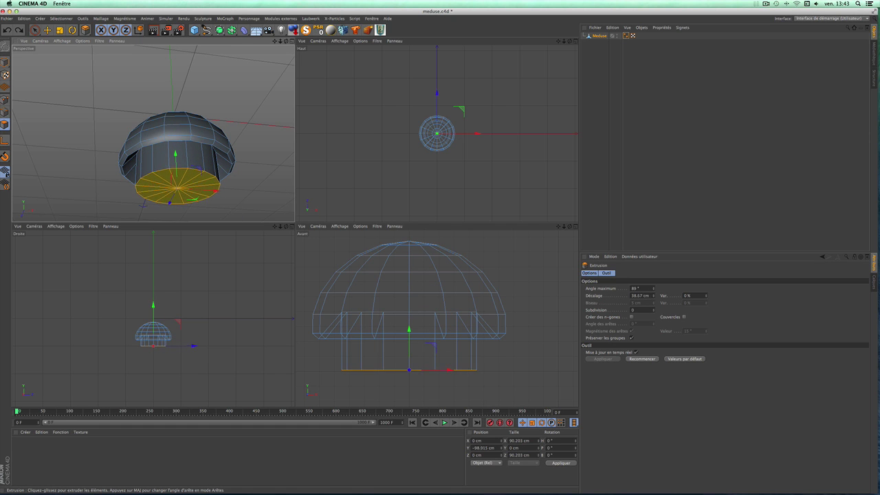
pyautogui.moveTo(287, 42)
pyautogui.mouseDown()
pyautogui.moveTo(153, 132)
pyautogui.moveTo(168, 127)
pyautogui.mouseUp()
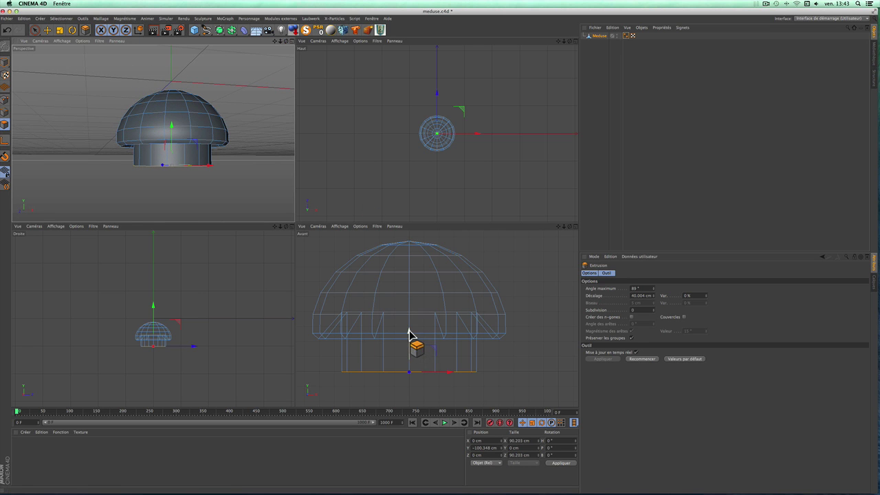
pyautogui.moveTo(408, 338); pyautogui.dragTo(409, 341)
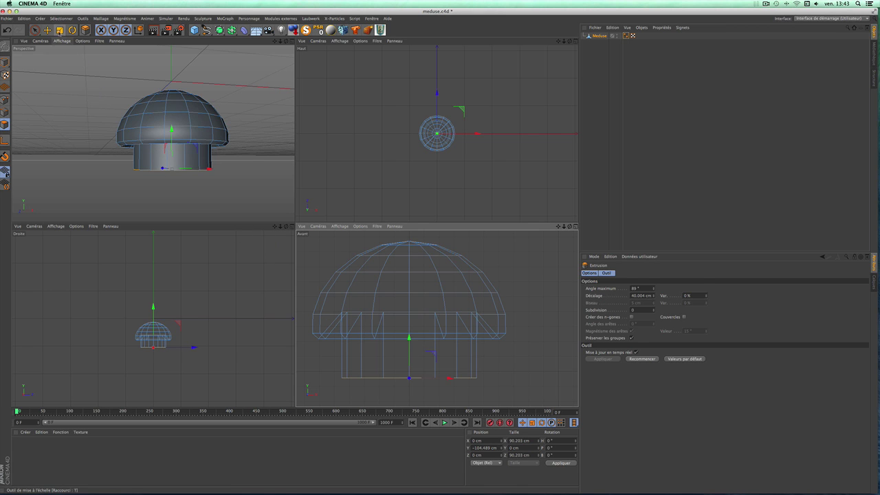
pyautogui.click(60, 30)
# - Scale the stem's bottom face to about 101.9%, 91.917 cm across, after undoing trial scalings
pyautogui.moveTo(320, 258)
pyautogui.mouseDown()
pyautogui.moveTo(351, 262)
pyautogui.moveTo(328, 256)
pyautogui.mouseUp()
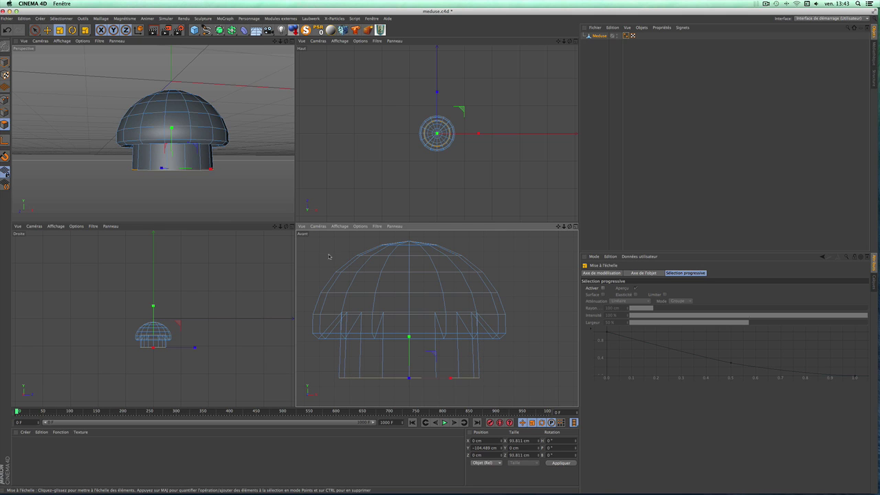
pyautogui.hotkey('ctrl', 'z')
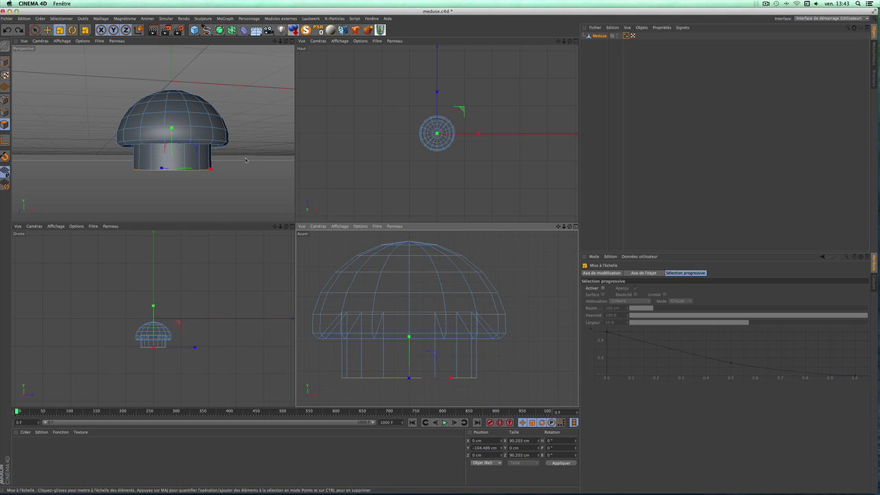
pyautogui.moveTo(245, 160); pyautogui.dragTo(250, 161)
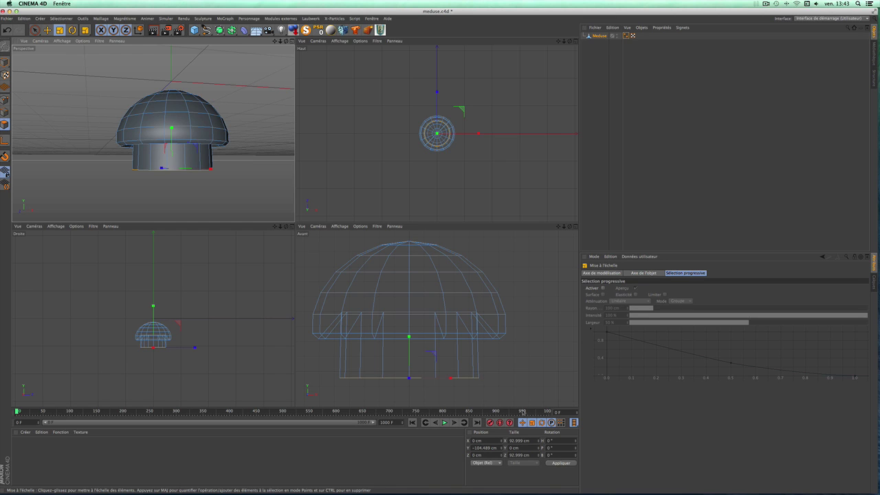
pyautogui.click(7, 31)
pyautogui.click(7, 30)
pyautogui.moveTo(489, 351); pyautogui.dragTo(498, 353)
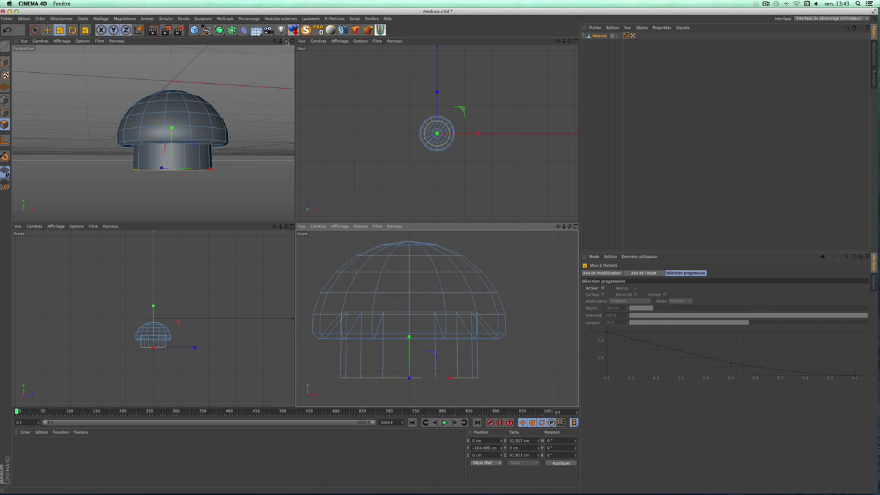
pyautogui.moveTo(285, 42); pyautogui.dragTo(153, 132)
# - Switch to Edges mode and clear the current edge selection
pyautogui.click(4, 112)
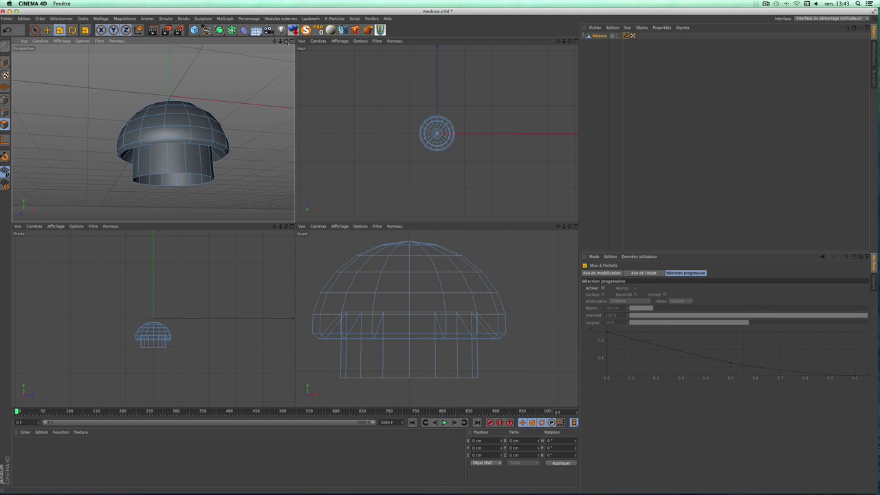
pyautogui.keyDown('ctrl'); pyautogui.click(5, 112); pyautogui.keyUp('ctrl')
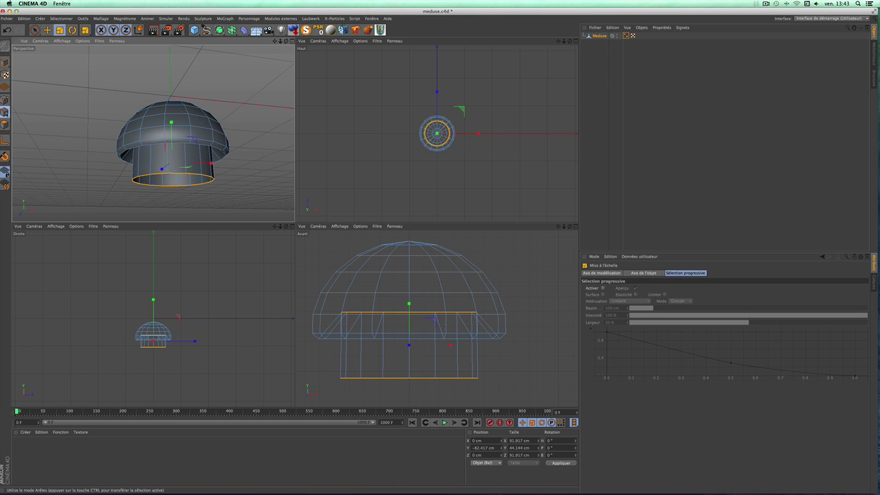
pyautogui.click(101, 18)
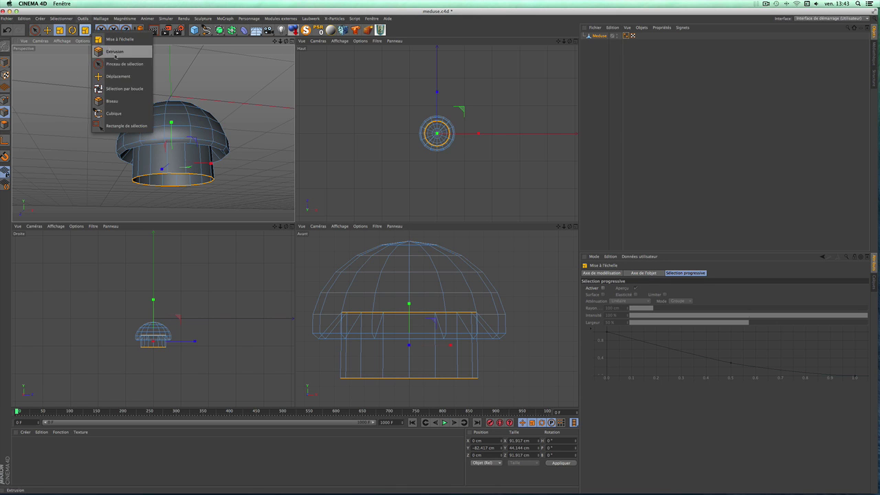
pyautogui.click(120, 88)
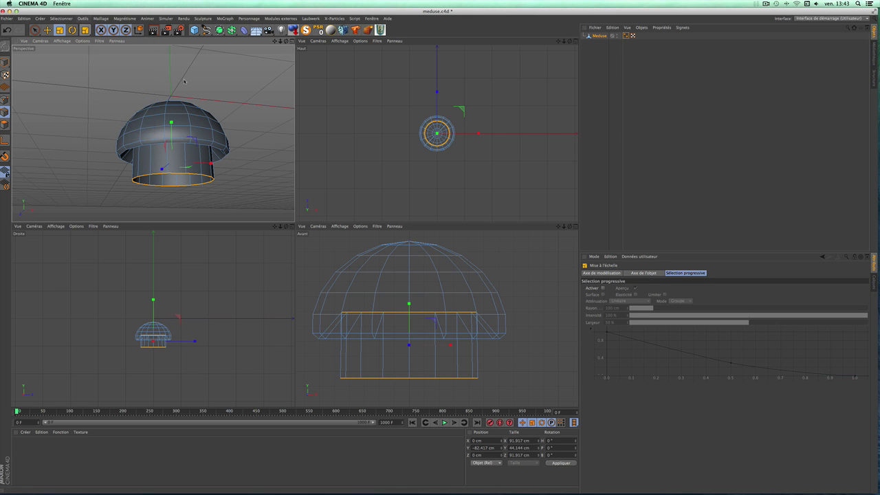
pyautogui.click(82, 18)
pyautogui.click(70, 44)
pyautogui.click(85, 32)
pyautogui.click(65, 79)
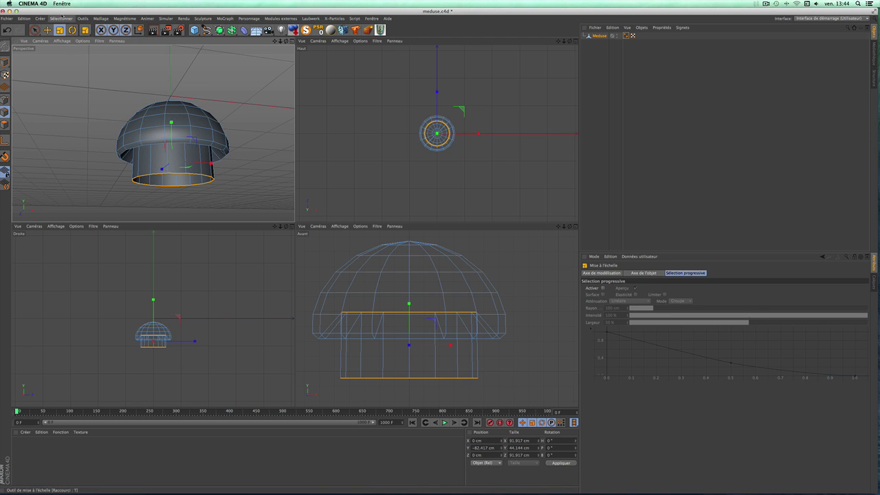
pyautogui.click(61, 19)
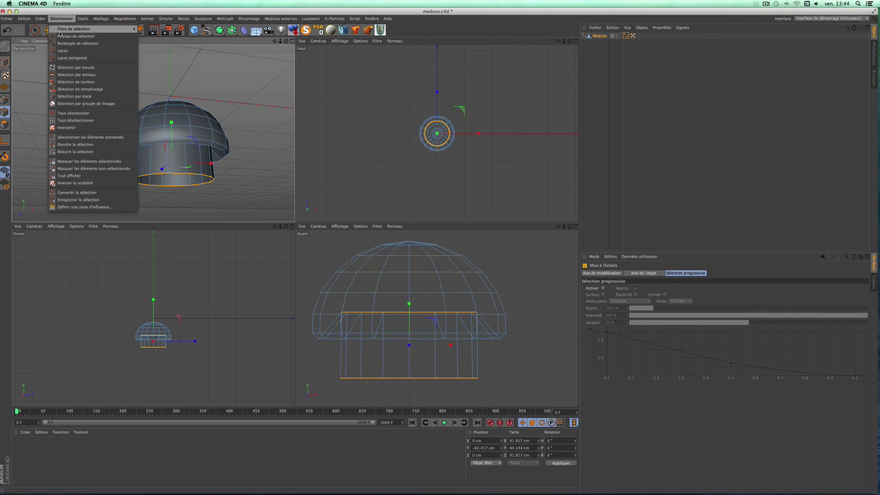
pyautogui.click(63, 61)
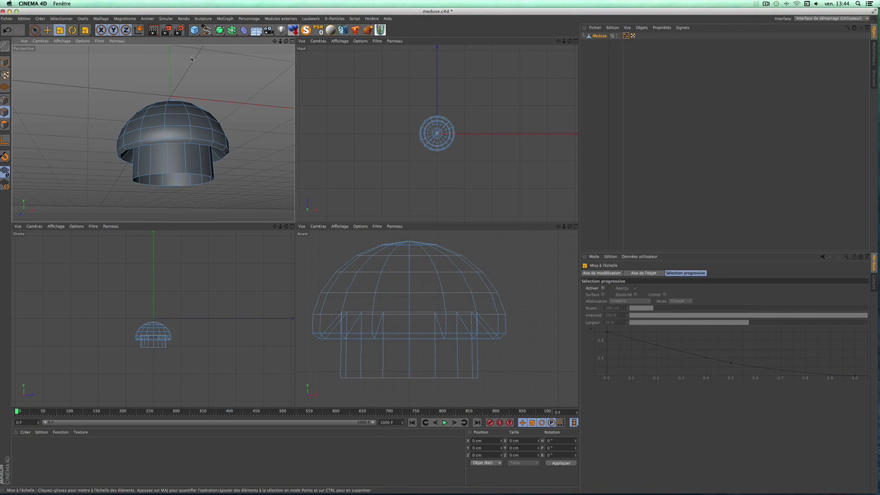
# - Loop-select the stem's bottom edge ring and pick the Extrusion tool
pyautogui.rightClick(192, 59)
pyautogui.click(196, 73)
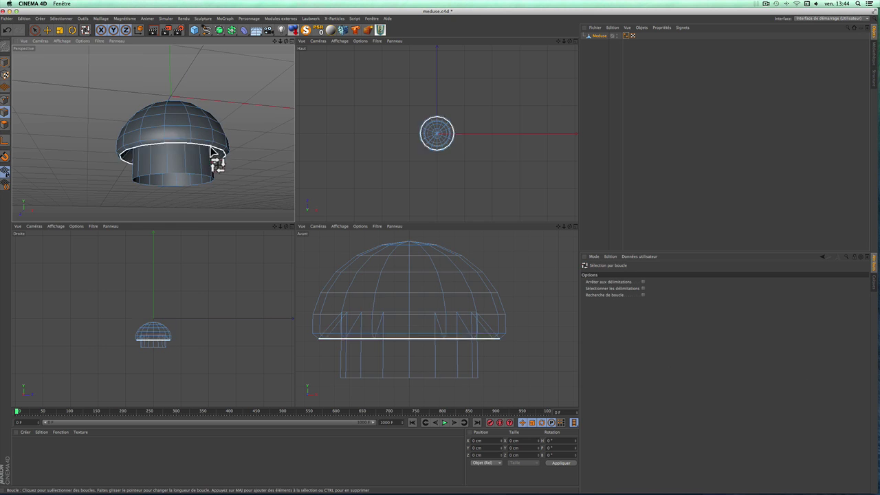
pyautogui.click(198, 179)
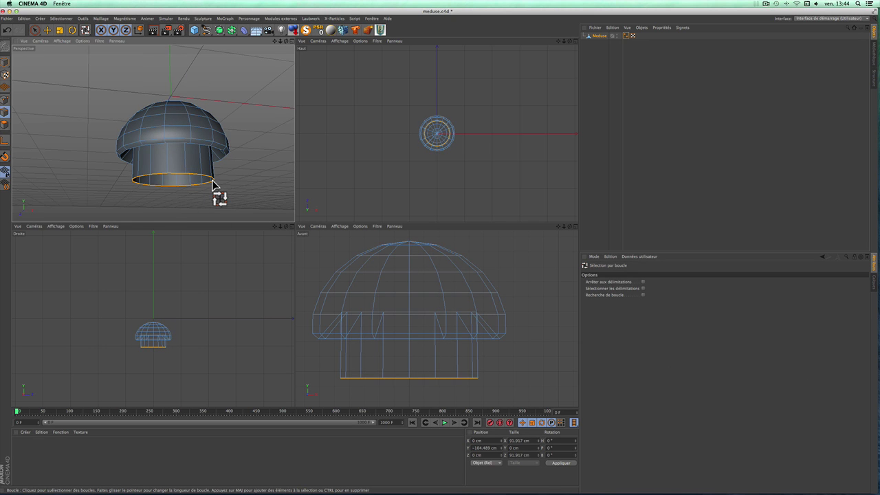
pyautogui.rightClick(241, 148)
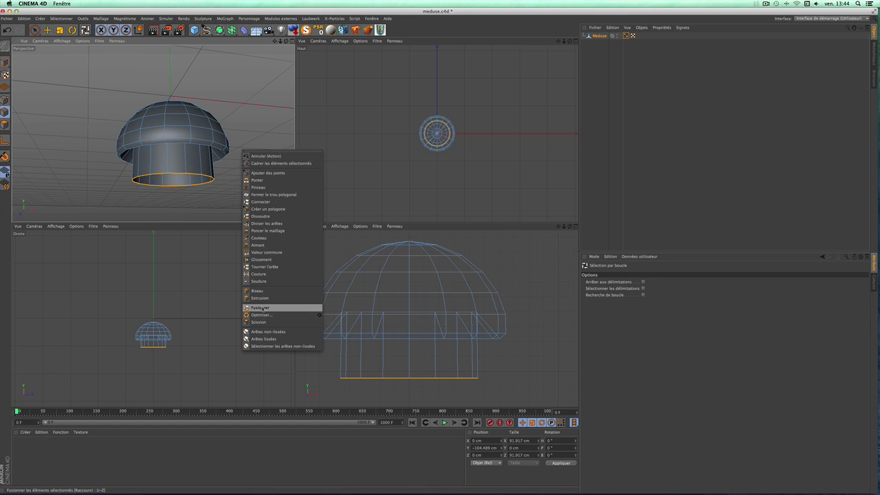
pyautogui.click(260, 297)
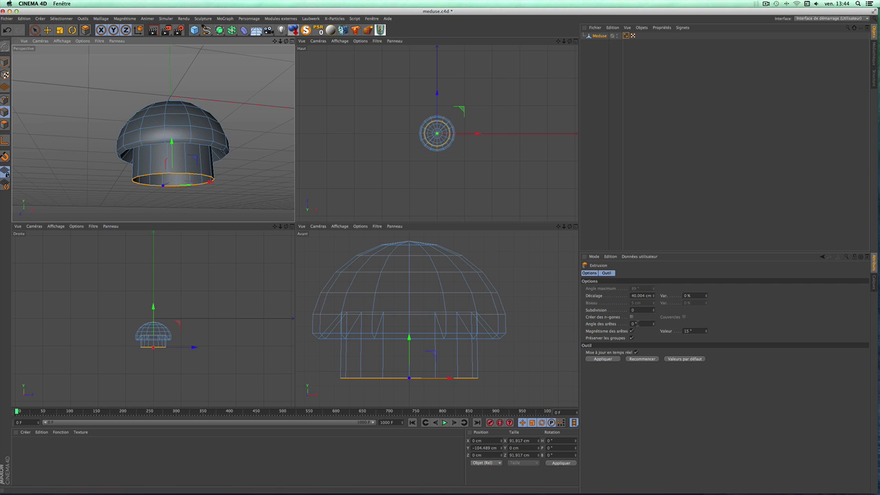
# - Extrude the bottom edge ring down about 15.588 cm
pyautogui.scroll(-3, 509, 295)
pyautogui.scroll(1, 501, 377)
pyautogui.scroll(3, 502, 377)
pyautogui.scroll(2, 502, 377)
pyautogui.moveTo(265, 197); pyautogui.dragTo(292, 196)
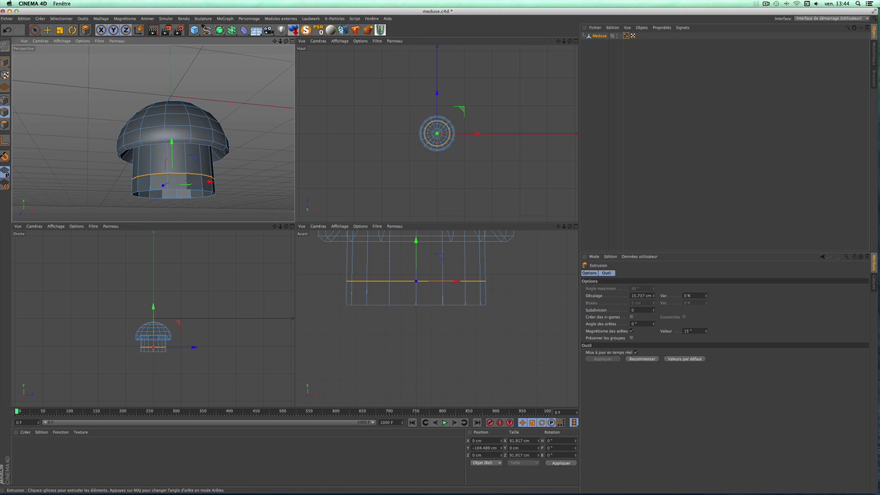
pyautogui.moveTo(292, 196); pyautogui.dragTo(258, 183)
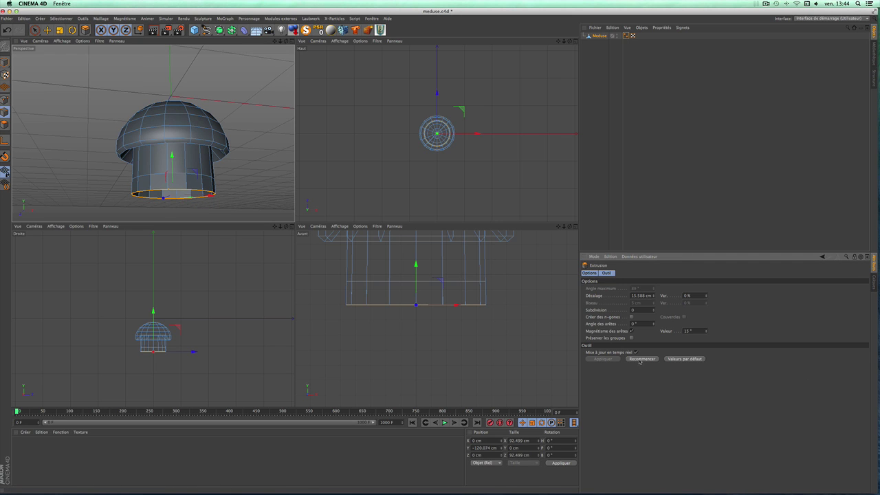
# - Repeat the 15.588 cm extrusion several times, lengthening the stalk to 263.148 cm total height
pyautogui.click(639, 360)
pyautogui.click(639, 359)
pyautogui.click(639, 359)
pyautogui.click(639, 359)
pyautogui.click(639, 359)
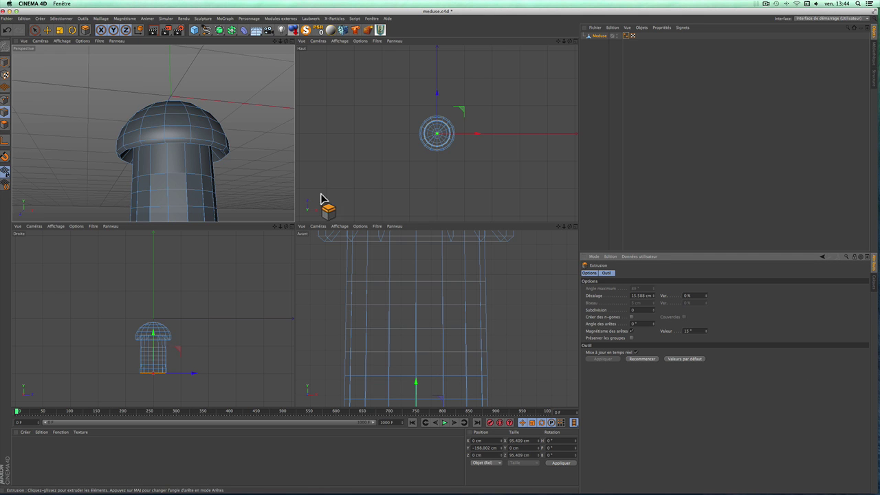
pyautogui.scroll(-3, 249, 167)
pyautogui.scroll(-2, 242, 162)
pyautogui.scroll(2, 218, 202)
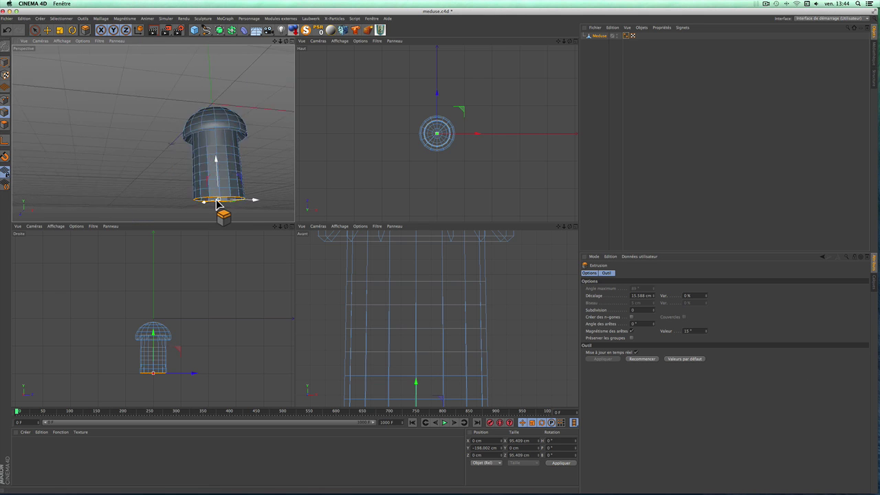
pyautogui.scroll(3, 217, 203)
pyautogui.scroll(2, 216, 203)
pyautogui.scroll(-3, 217, 203)
pyautogui.scroll(-3, 217, 203)
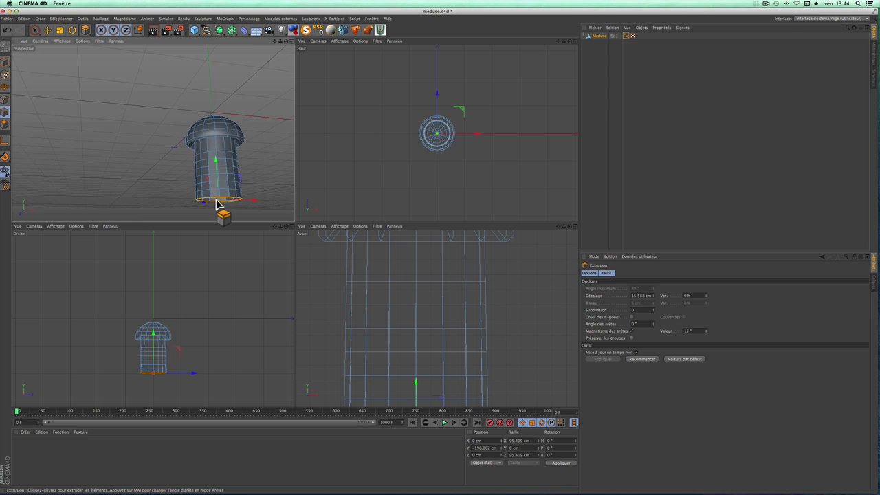
pyautogui.moveTo(285, 41); pyautogui.dragTo(288, 42)
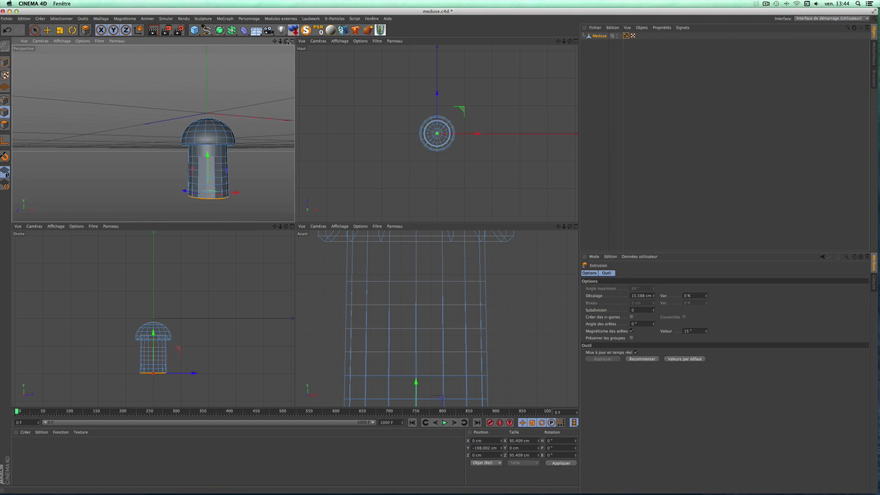
pyautogui.click(638, 359)
pyautogui.click(638, 359)
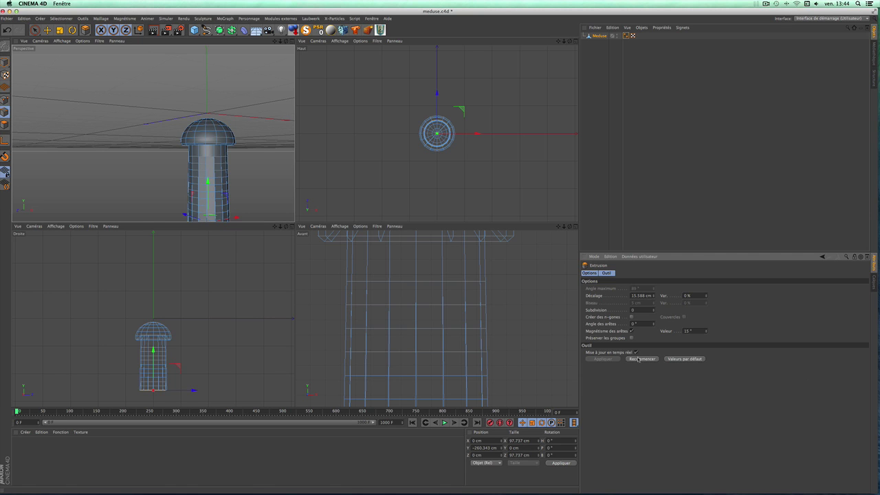
pyautogui.click(638, 359)
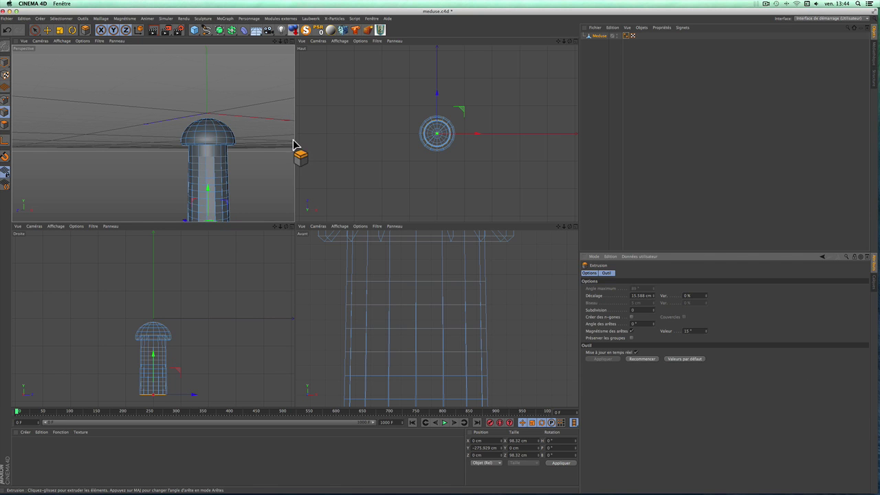
# - Recentre the view on the mesh and return to Model mode
pyautogui.keyDown('alt'); pyautogui.moveTo(294, 147); pyautogui.dragTo(250, 146); pyautogui.keyUp('alt')
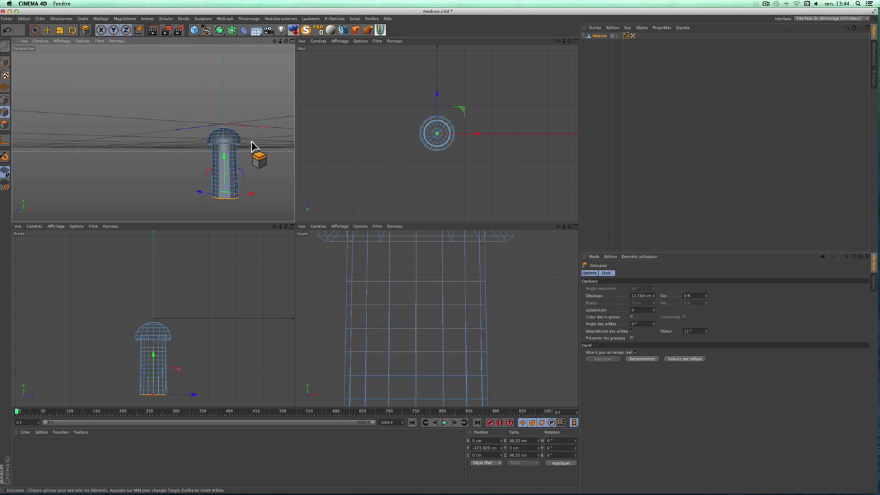
pyautogui.click(291, 41)
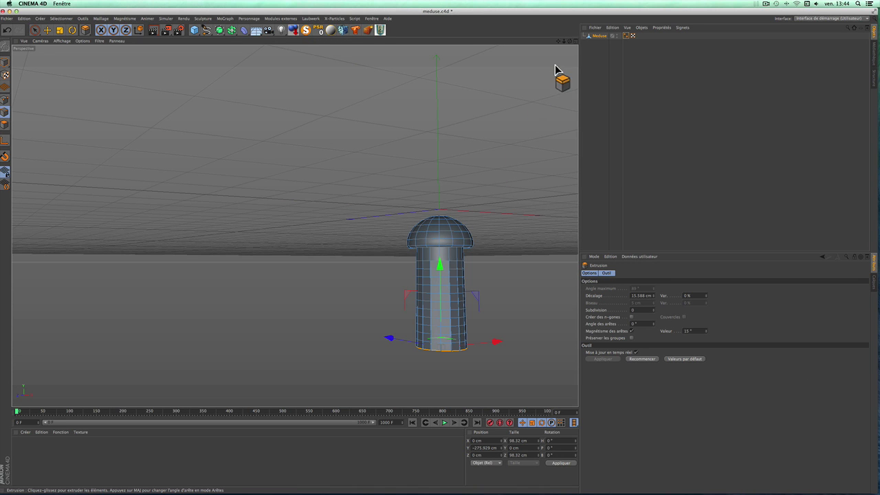
pyautogui.moveTo(558, 44); pyautogui.dragTo(294, 226)
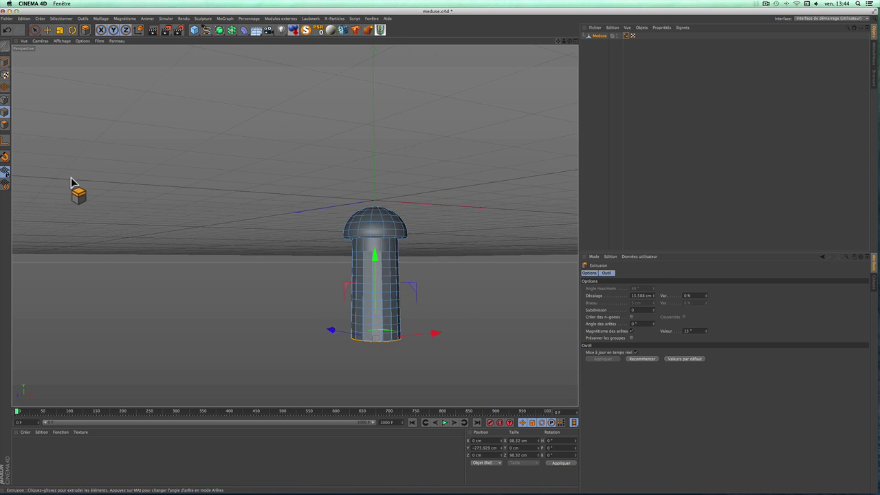
pyautogui.click(5, 62)
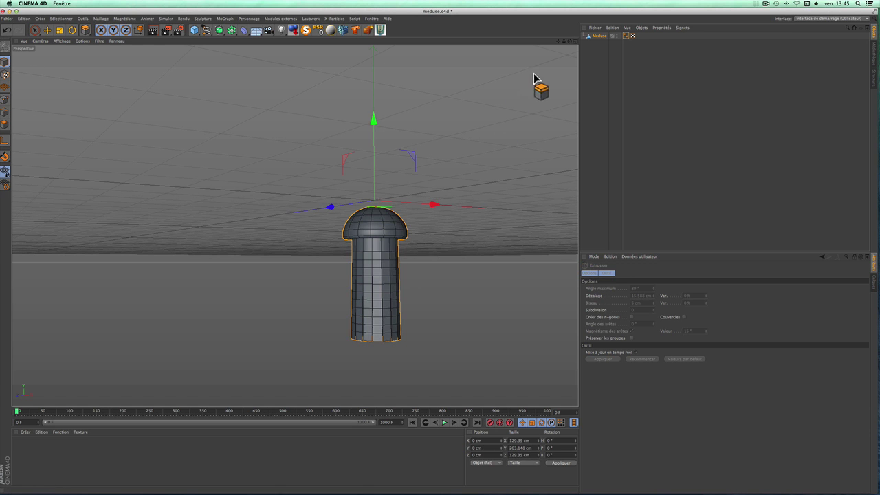
# - Lift the Meduse object so its bottom rests at ground level (Y 0)
pyautogui.click(577, 41)
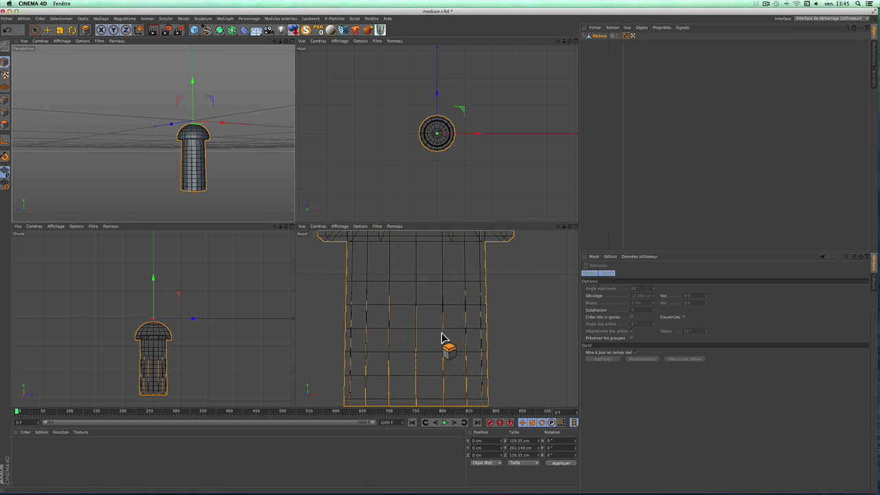
pyautogui.scroll(-5, 441, 337)
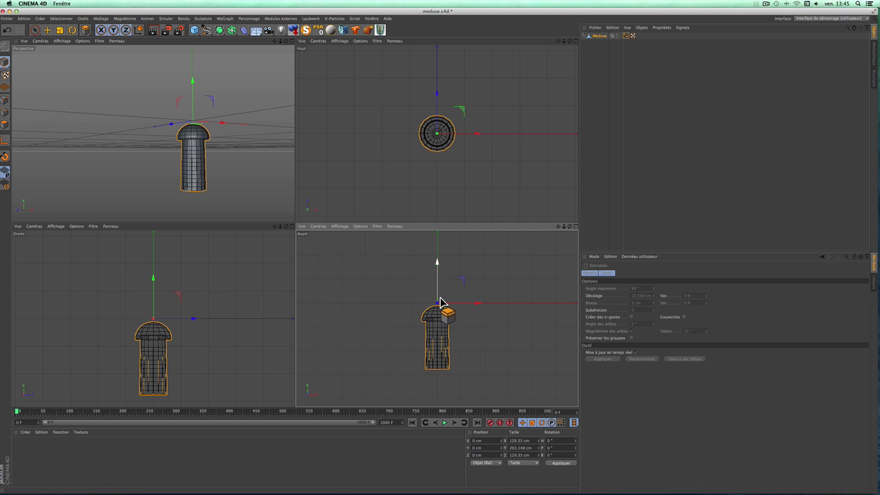
pyautogui.scroll(5, 443, 327)
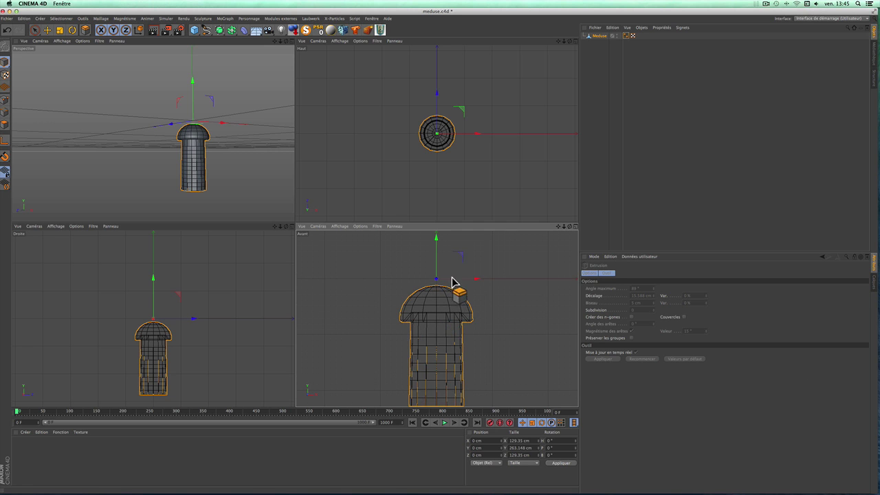
pyautogui.moveTo(5, 139)
pyautogui.mouseDown()
pyautogui.moveTo(436, 241)
pyautogui.moveTo(421, 299)
pyautogui.mouseUp()
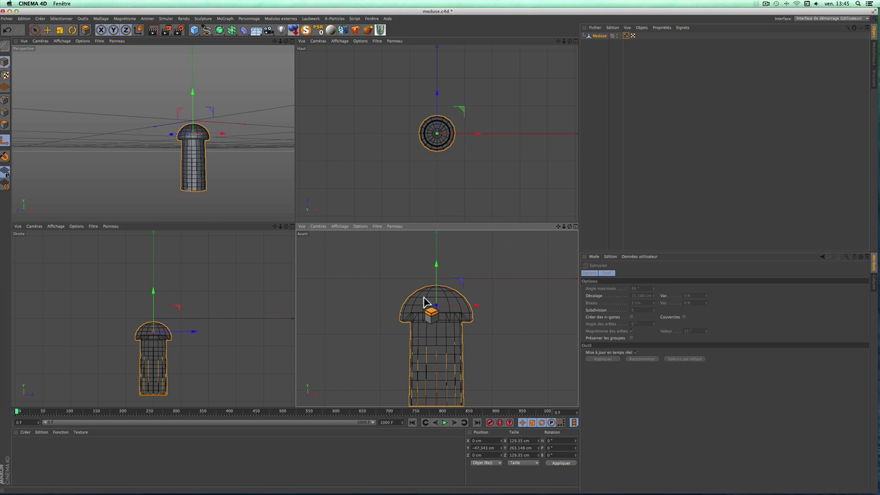
pyautogui.moveTo(421, 299)
pyautogui.mouseDown()
pyautogui.moveTo(6, 139)
pyautogui.moveTo(555, 66)
pyautogui.mouseUp()
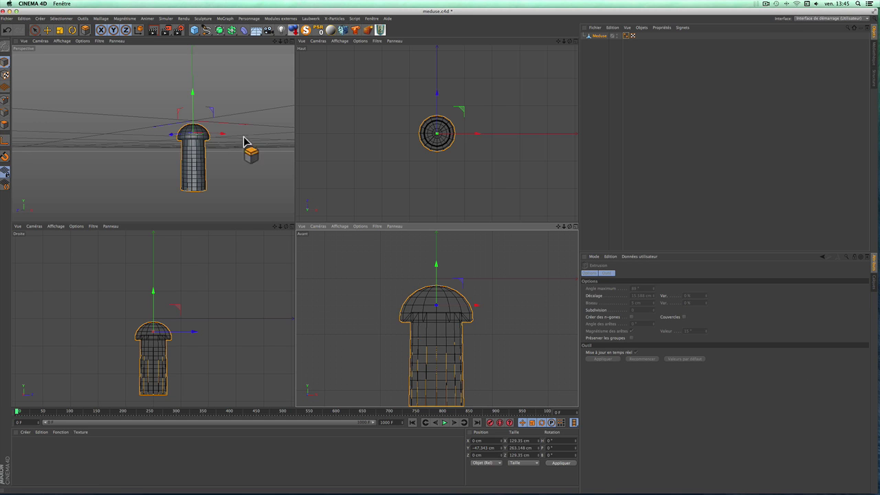
pyautogui.click(597, 36)
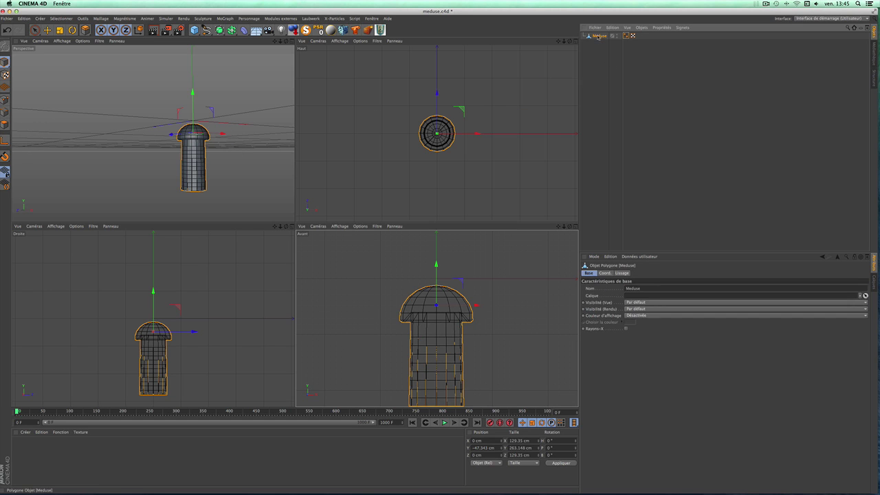
pyautogui.click(293, 30)
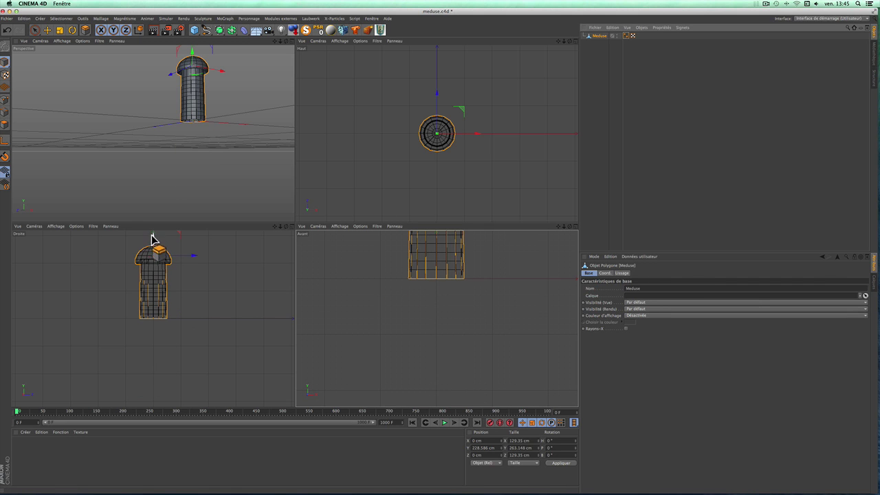
# - Add an Ecraser & Etirer deformer and nest it under Meduse
pyautogui.click(292, 40)
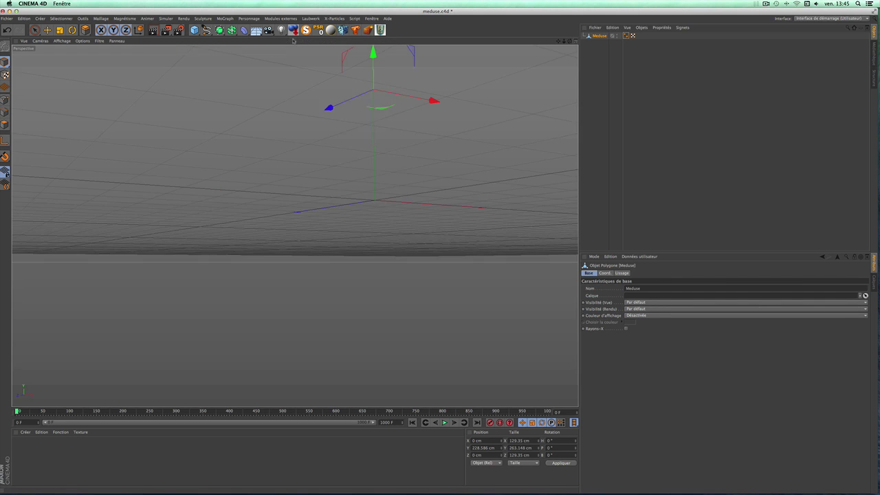
pyautogui.moveTo(559, 42); pyautogui.dragTo(295, 226)
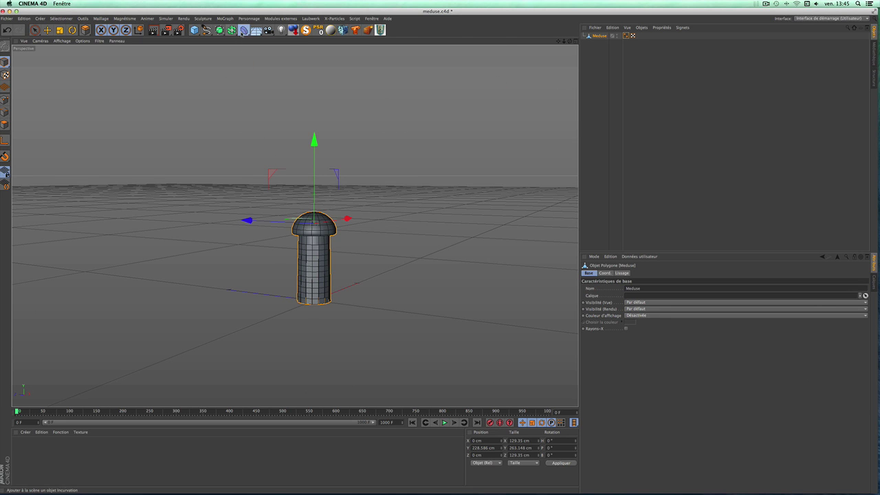
pyautogui.click(244, 32)
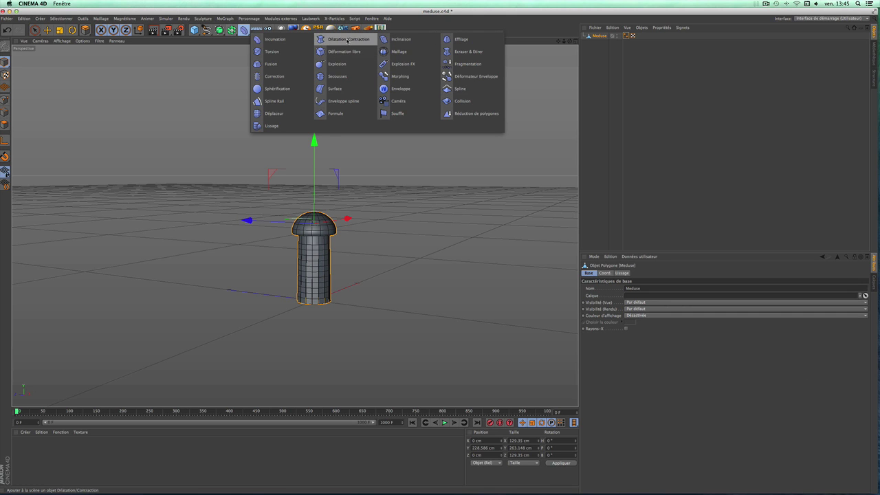
pyautogui.click(468, 53)
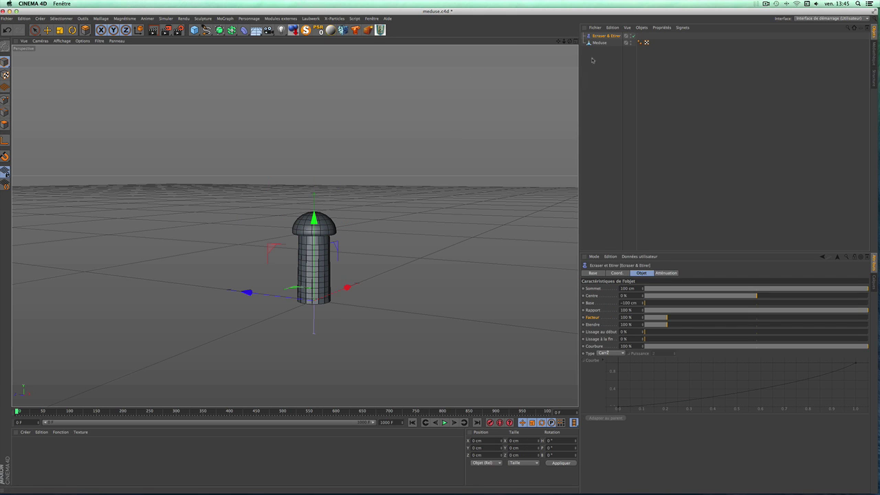
pyautogui.moveTo(599, 36); pyautogui.dragTo(564, 52)
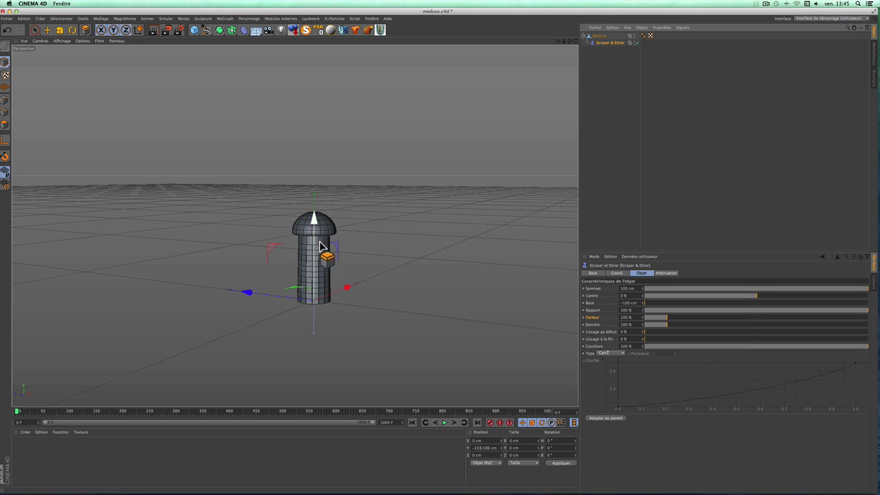
# - In the maximized front view, set the Ecraser & Etirer deformer's Position Y to 0 cm at the cap
pyautogui.click(573, 42)
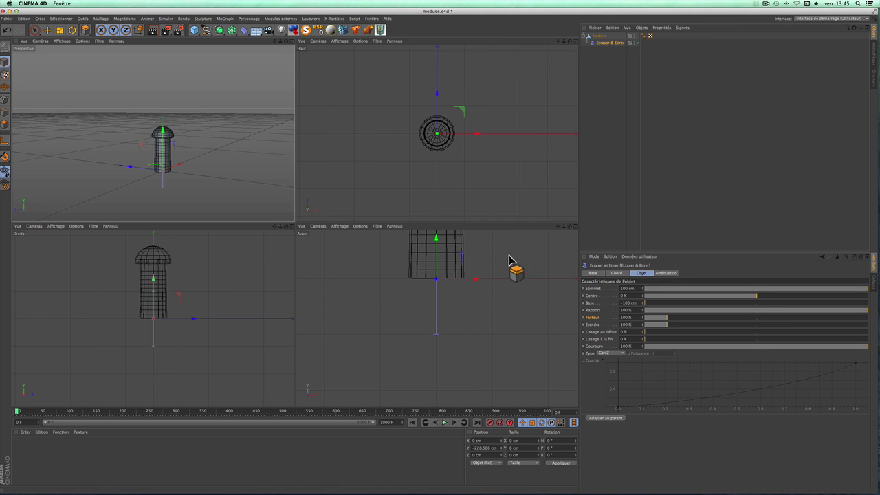
pyautogui.click(574, 231)
pyautogui.click(575, 227)
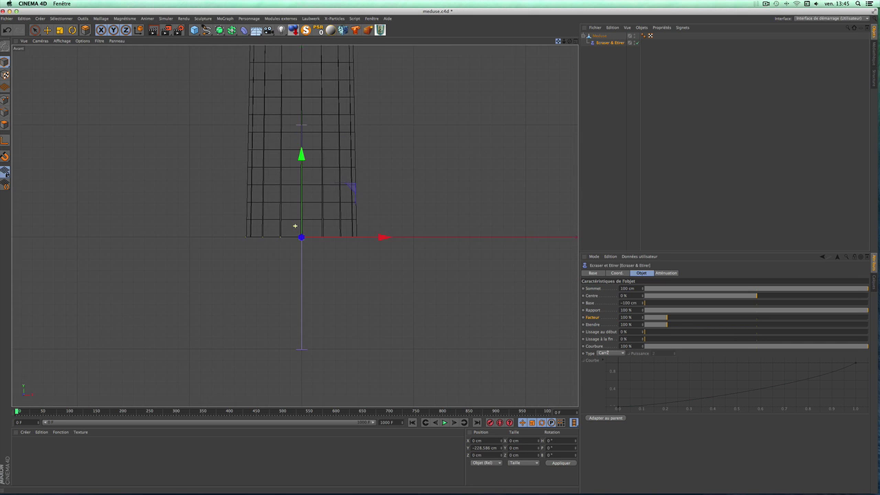
pyautogui.scroll(-5, 477, 171)
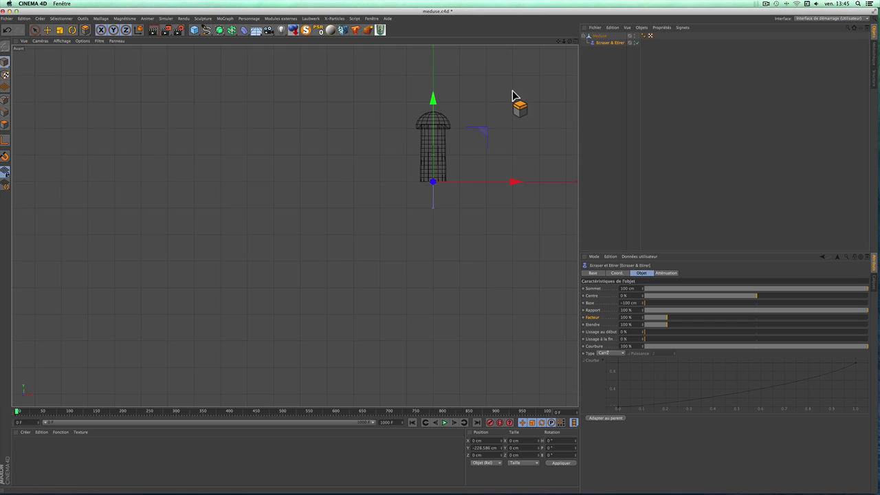
pyautogui.scroll(4, 512, 93)
pyautogui.scroll(-1, 512, 93)
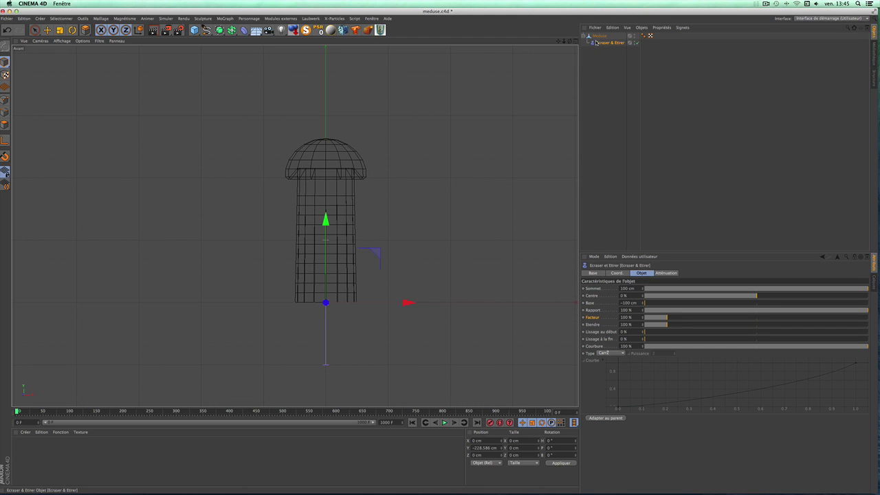
pyautogui.click(318, 30)
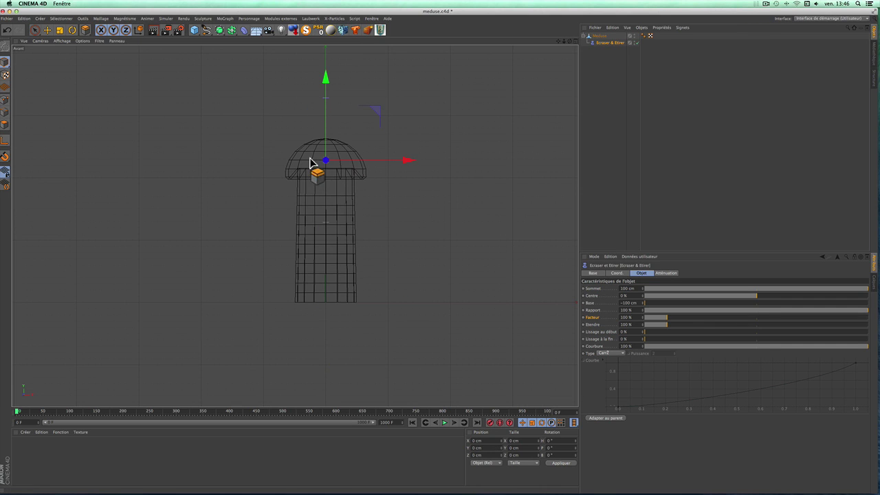
pyautogui.moveTo(603, 39); pyautogui.dragTo(334, 167)
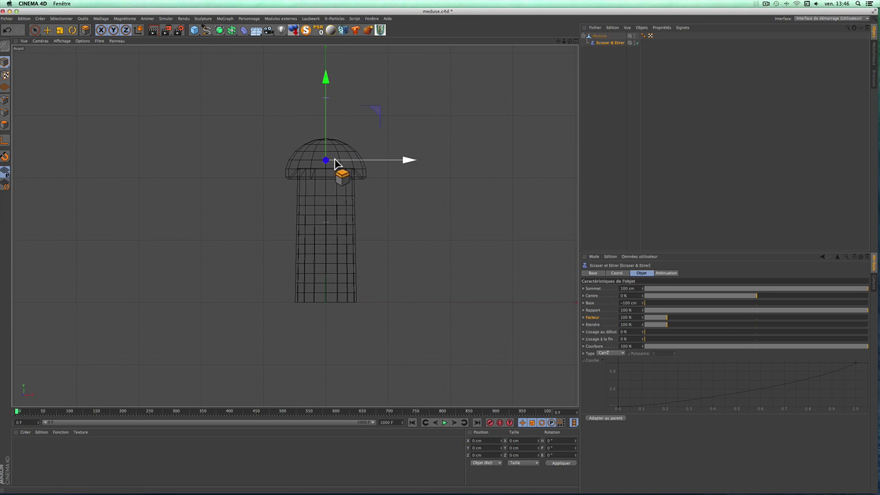
pyautogui.moveTo(335, 166)
pyautogui.mouseDown()
pyautogui.moveTo(602, 48)
pyautogui.moveTo(322, 102)
pyautogui.moveTo(339, 133)
pyautogui.moveTo(334, 232)
pyautogui.moveTo(316, 109)
pyautogui.moveTo(345, 234)
pyautogui.moveTo(326, 230)
pyautogui.moveTo(340, 187)
pyautogui.moveTo(326, 107)
pyautogui.moveTo(338, 204)
pyautogui.moveTo(326, 223)
pyautogui.moveTo(325, 305)
pyautogui.moveTo(543, 283)
pyautogui.mouseUp()
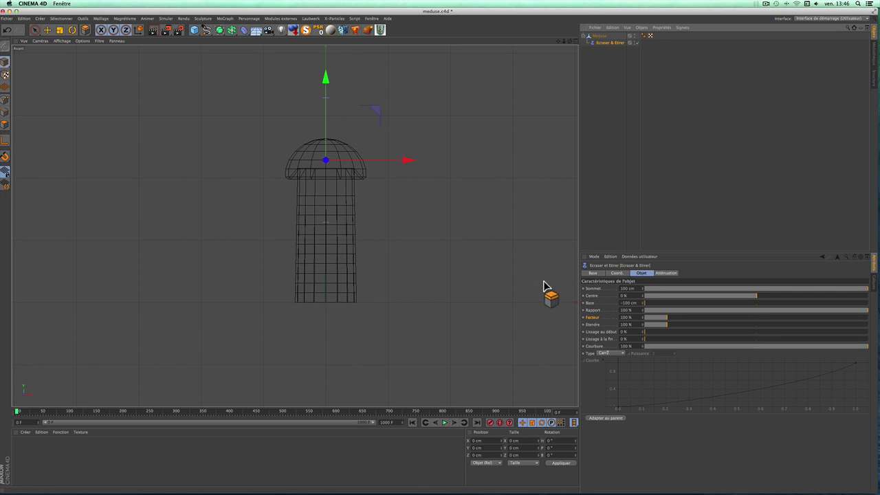
# - Set the deformer's Sommet to 56 cm and Base to −261 cm
pyautogui.moveTo(640, 288); pyautogui.dragTo(633, 288)
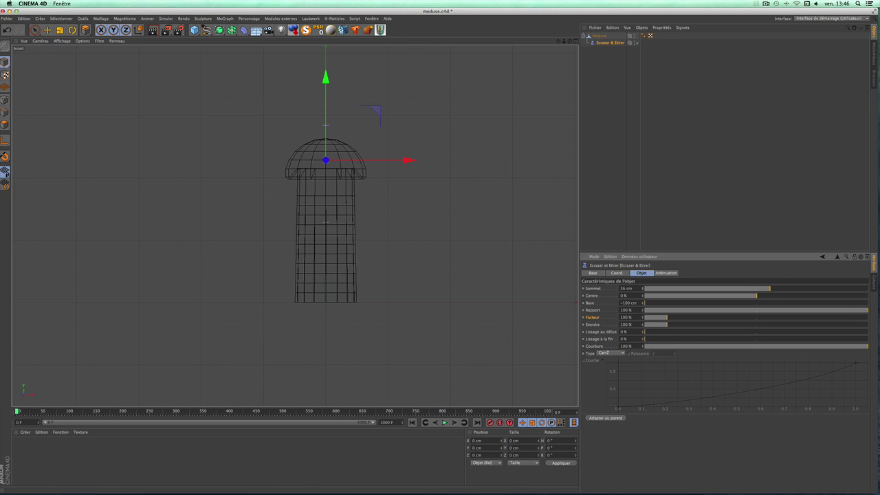
pyautogui.moveTo(612, 298); pyautogui.dragTo(329, 226)
pyautogui.click(570, 42)
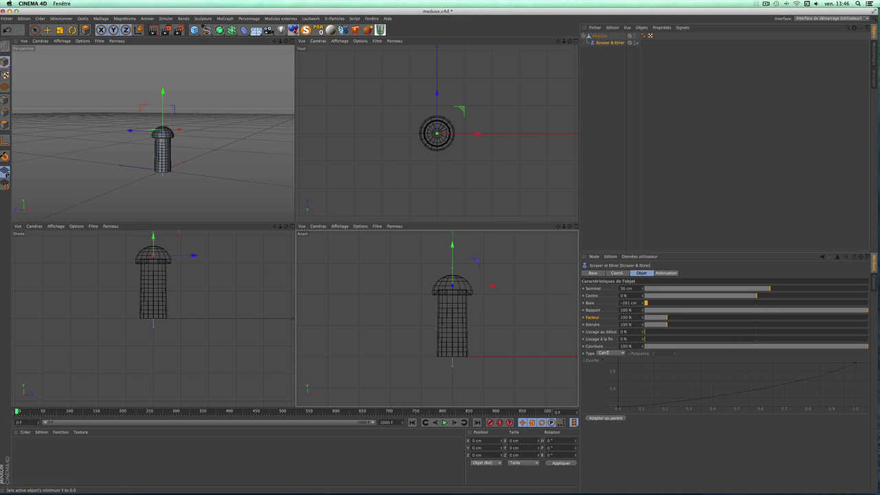
# - Try lower and higher Facteur values, settling at 90 % to squash the body
pyautogui.click(292, 41)
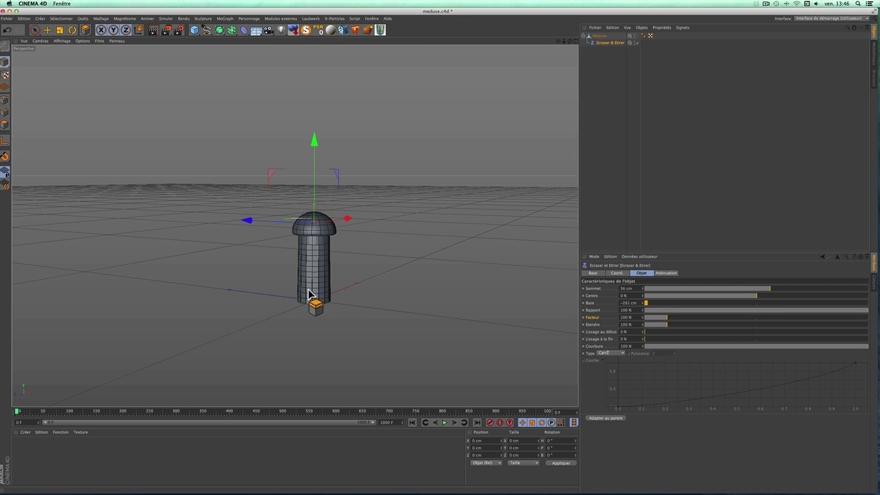
pyautogui.scroll(4, 337, 262)
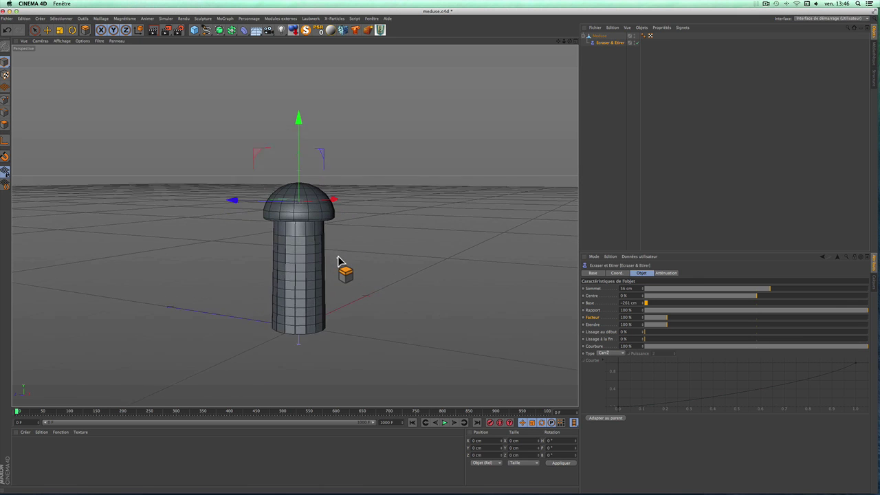
pyautogui.scroll(1, 337, 261)
pyautogui.click(35, 30)
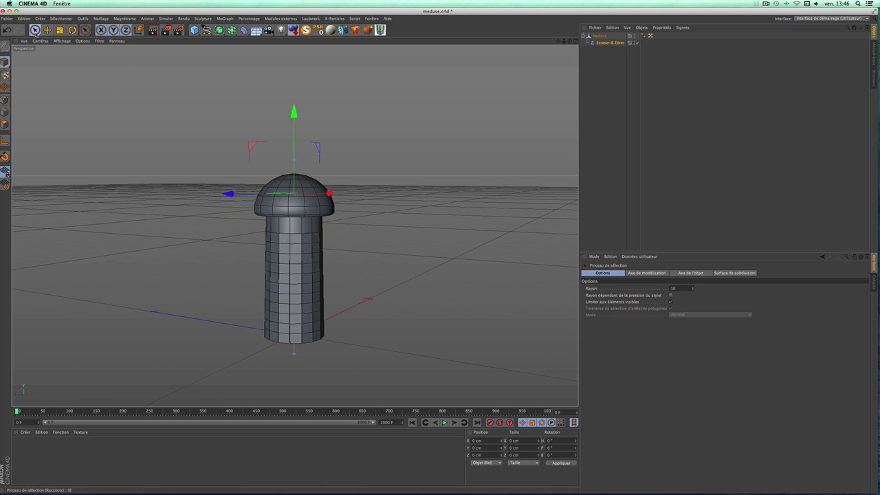
pyautogui.click(610, 43)
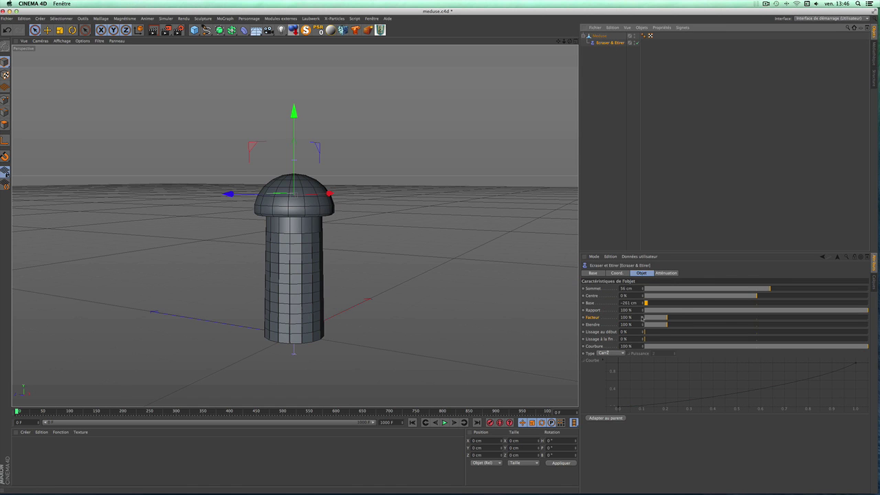
pyautogui.moveTo(643, 317); pyautogui.dragTo(626, 317)
pyautogui.moveTo(654, 316); pyautogui.dragTo(691, 317)
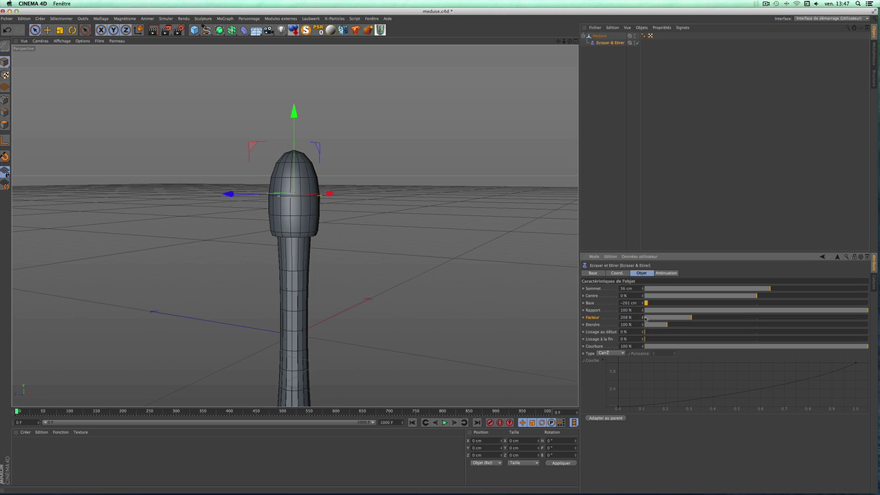
pyautogui.moveTo(642, 318)
pyautogui.mouseDown()
pyautogui.moveTo(617, 318)
pyautogui.moveTo(641, 318)
pyautogui.mouseUp()
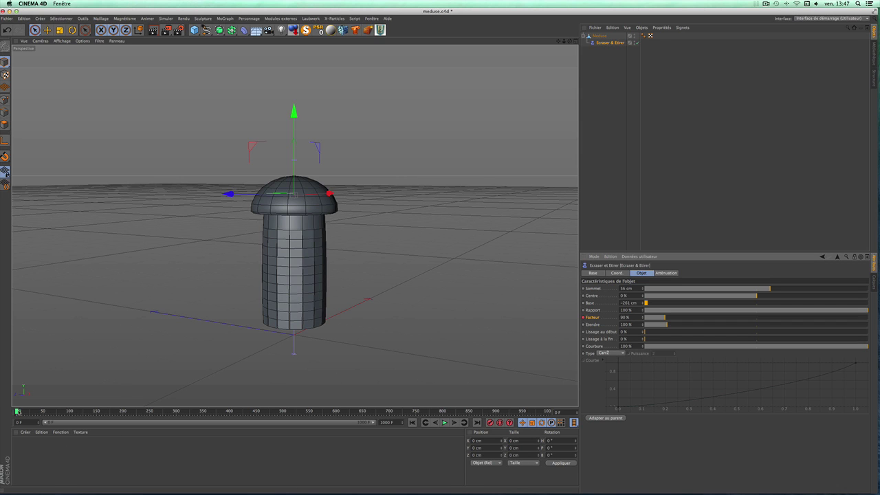
# - At frame 10, key the Facteur at 120 %
pyautogui.moveTo(17, 411); pyautogui.dragTo(21, 411)
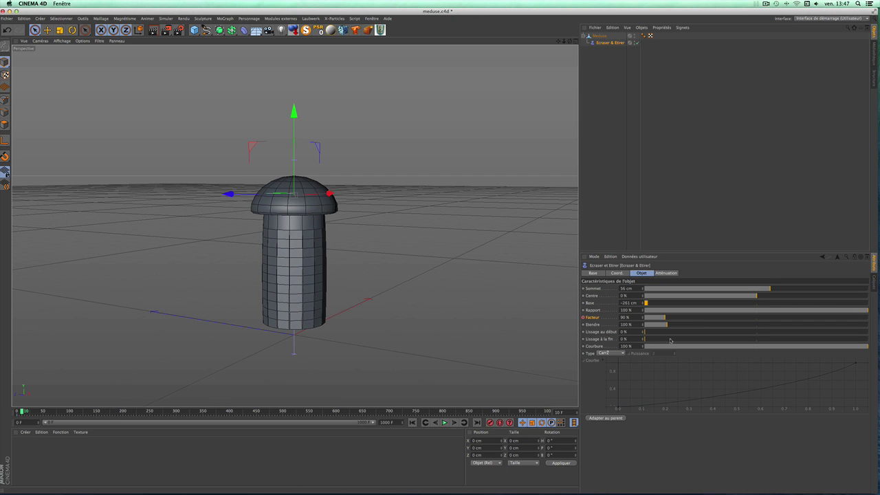
pyautogui.moveTo(641, 318)
pyautogui.mouseDown()
pyautogui.moveTo(661, 318)
pyautogui.moveTo(642, 318)
pyautogui.mouseUp()
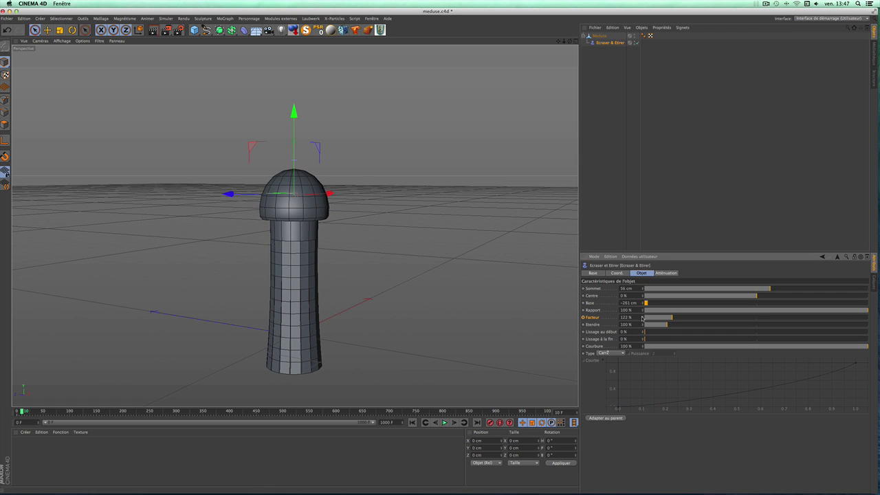
pyautogui.write('1')
pyautogui.press('Return')
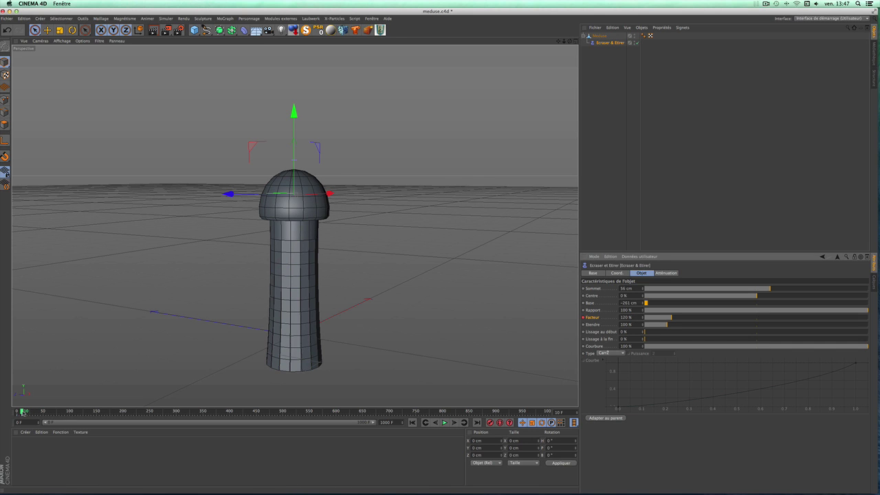
# - At frame 25, key the Facteur back to 90 %
pyautogui.moveTo(23, 410); pyautogui.dragTo(18, 411)
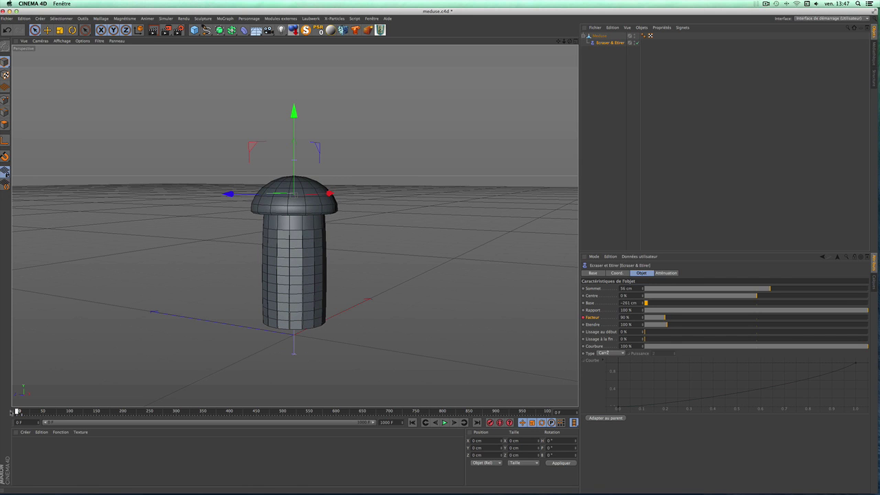
pyautogui.moveTo(16, 412)
pyautogui.mouseDown()
pyautogui.moveTo(30, 412)
pyautogui.moveTo(30, 423)
pyautogui.mouseUp()
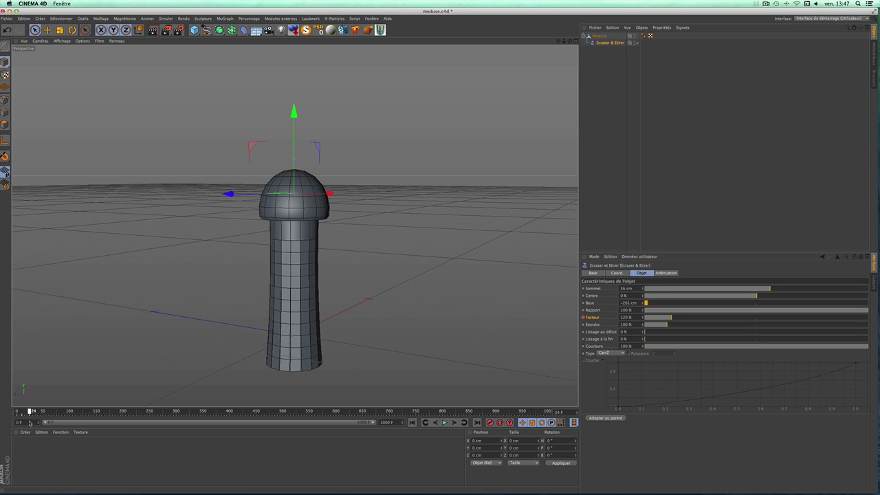
pyautogui.click(454, 422)
pyautogui.doubleClick(626, 316)
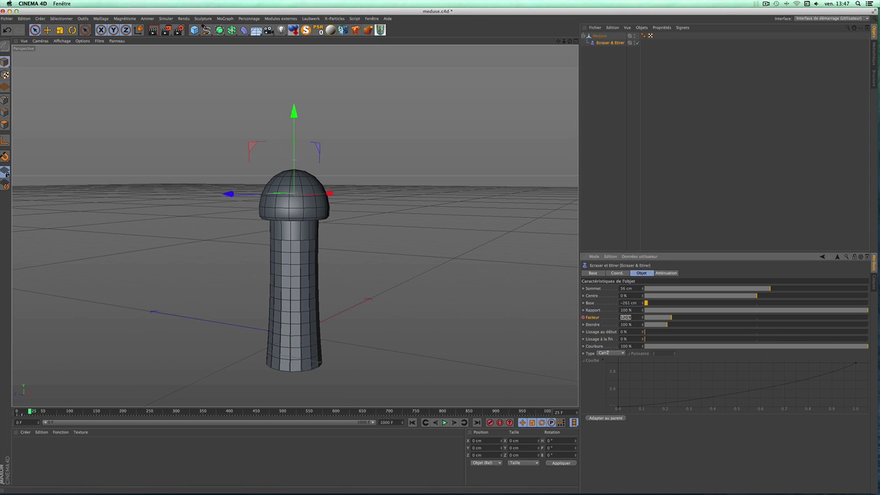
pyautogui.write('90')
pyautogui.press('Return')
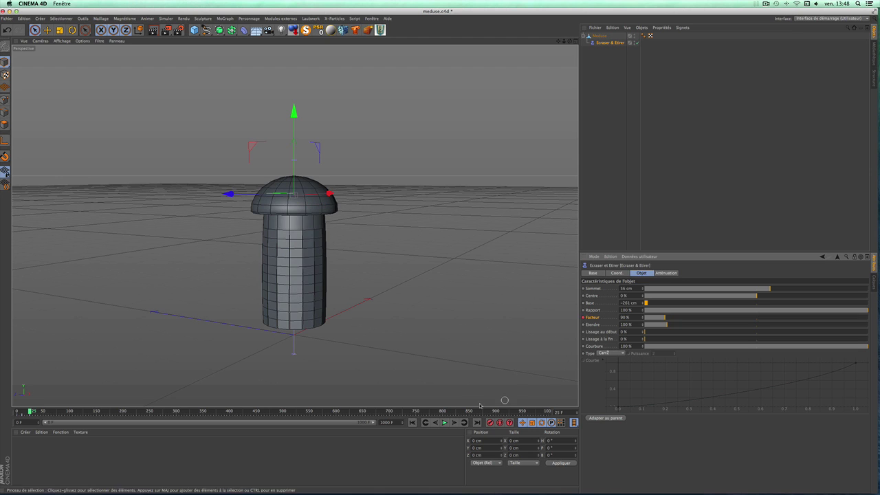
pyautogui.click(413, 422)
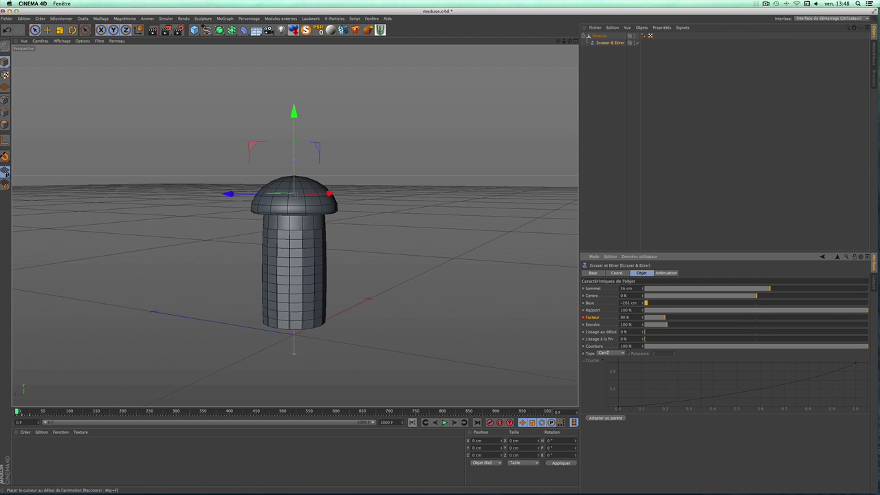
pyautogui.click(444, 422)
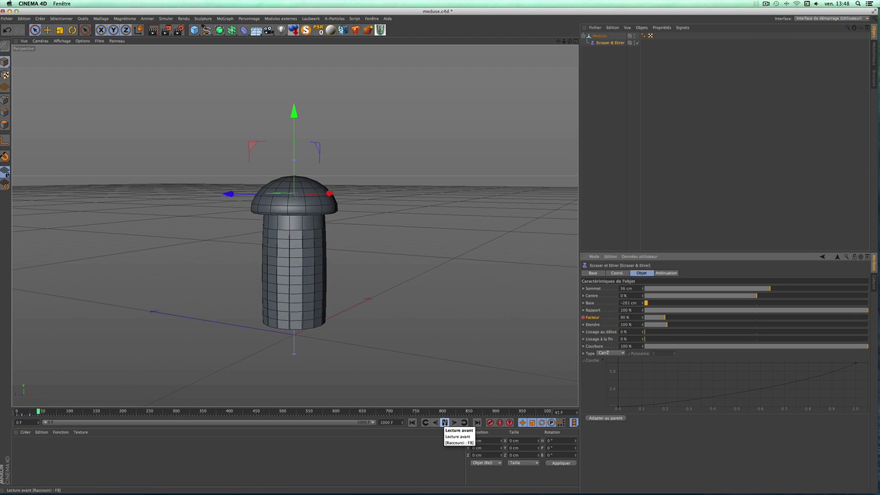
pyautogui.click(412, 422)
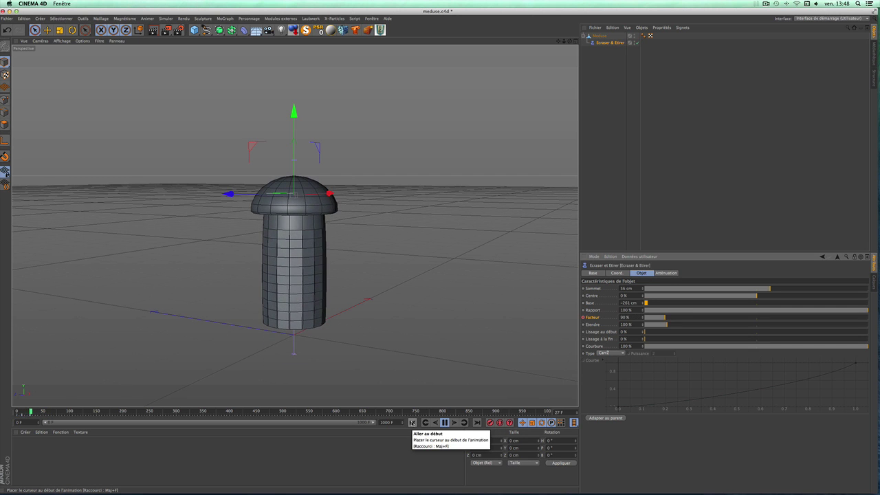
pyautogui.click(412, 422)
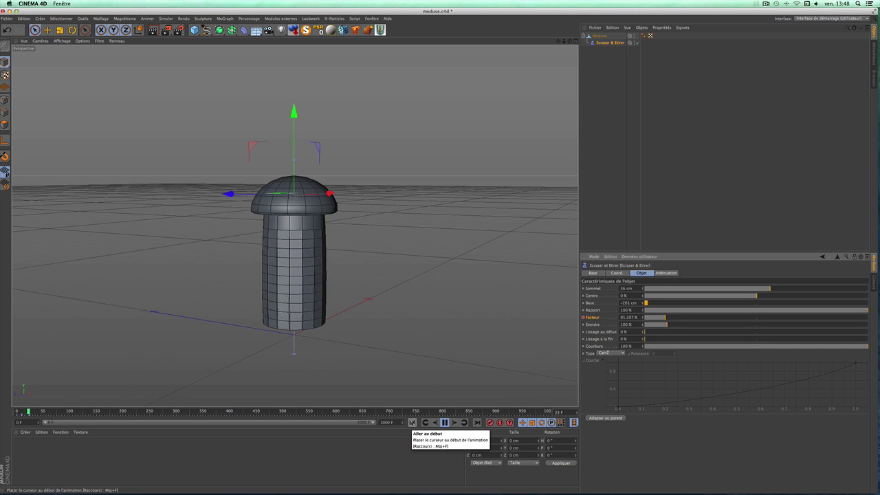
pyautogui.click(412, 422)
pyautogui.click(445, 422)
pyautogui.click(412, 422)
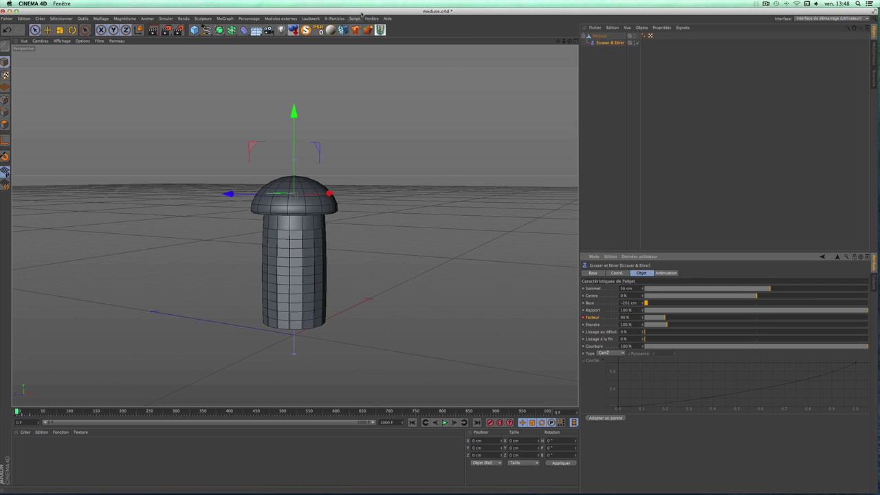
# - Switch to the Animation layout with the timeline in keyframe view
pyautogui.click(371, 19)
pyautogui.moveTo(381, 29)
pyautogui.click(549, 64)
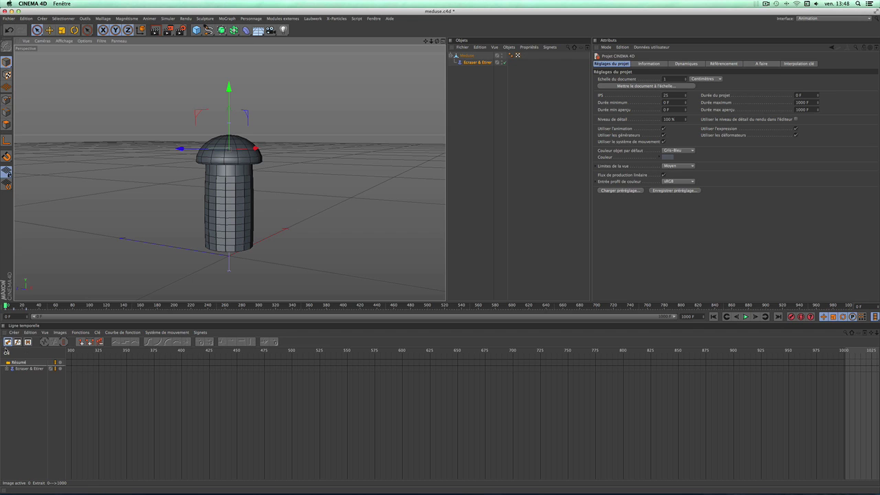
pyautogui.click(27, 342)
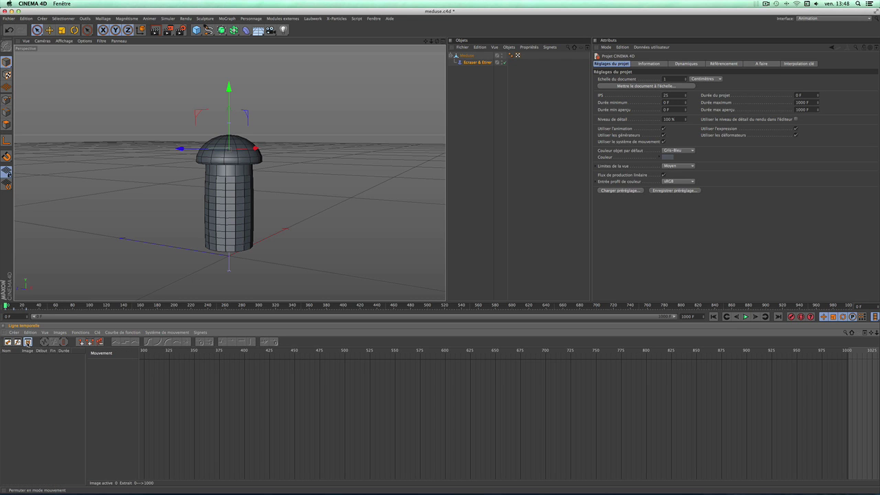
pyautogui.click(8, 341)
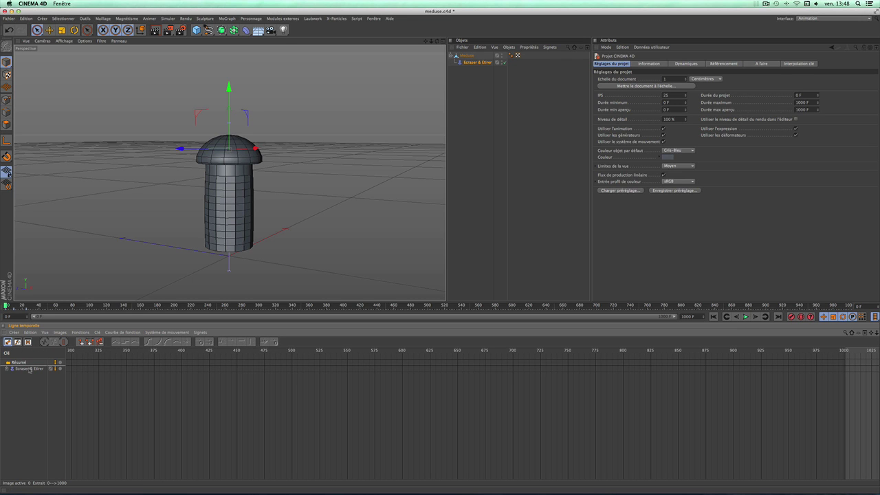
# - Expand Écraser & Étirer and select its Facteur track in the timeline
pyautogui.click(7, 369)
pyautogui.click(17, 375)
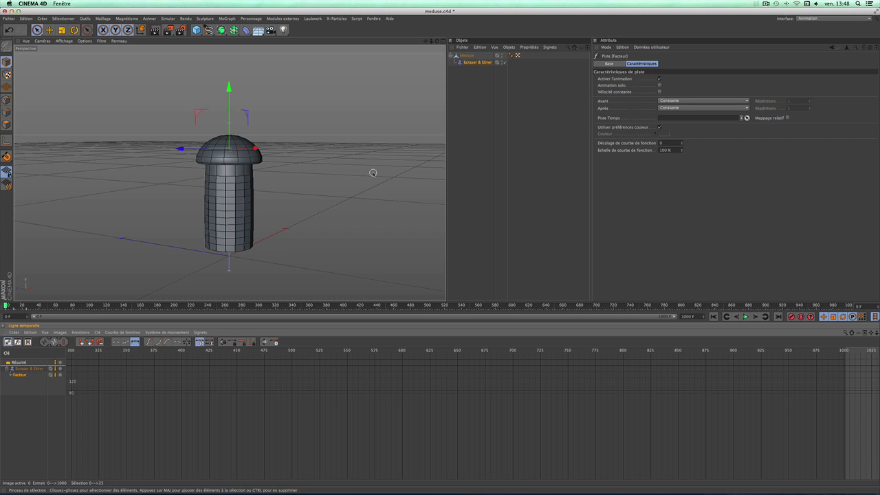
pyautogui.click(466, 56)
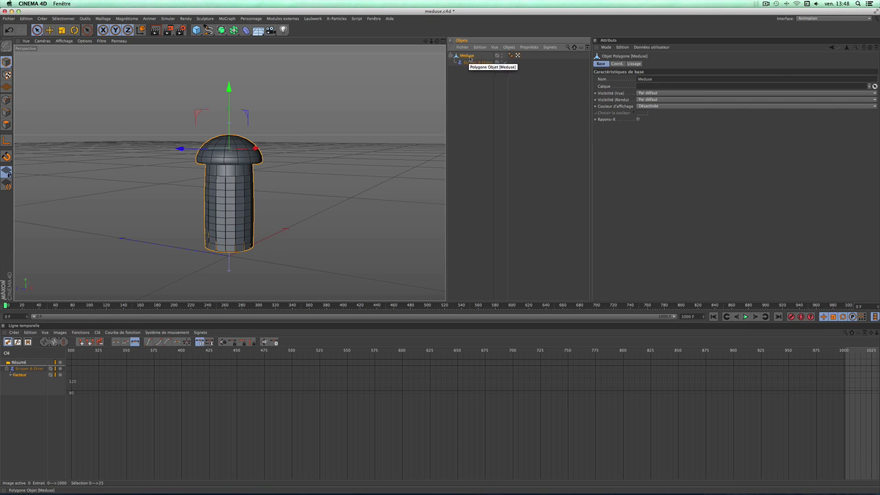
pyautogui.click(477, 62)
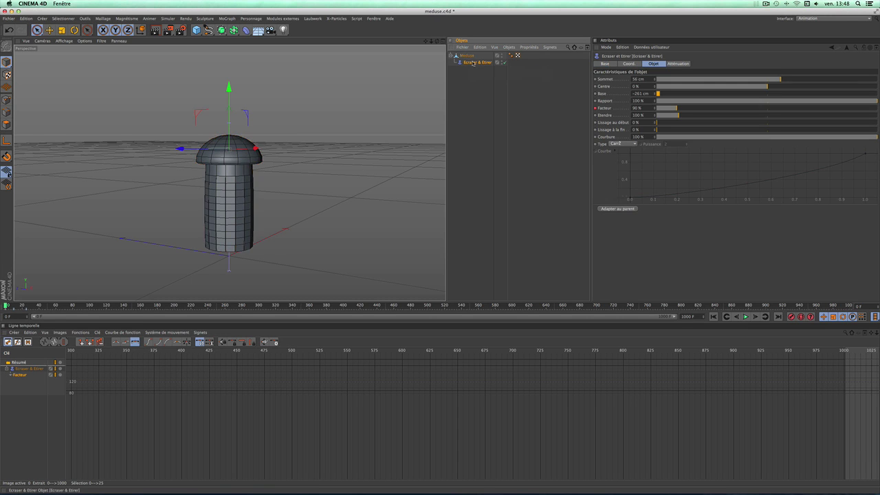
pyautogui.click(13, 375)
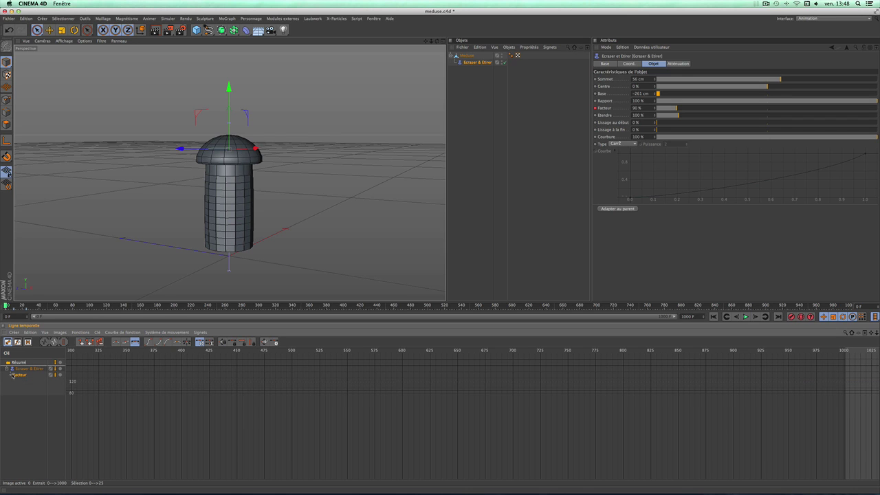
pyautogui.click(9, 374)
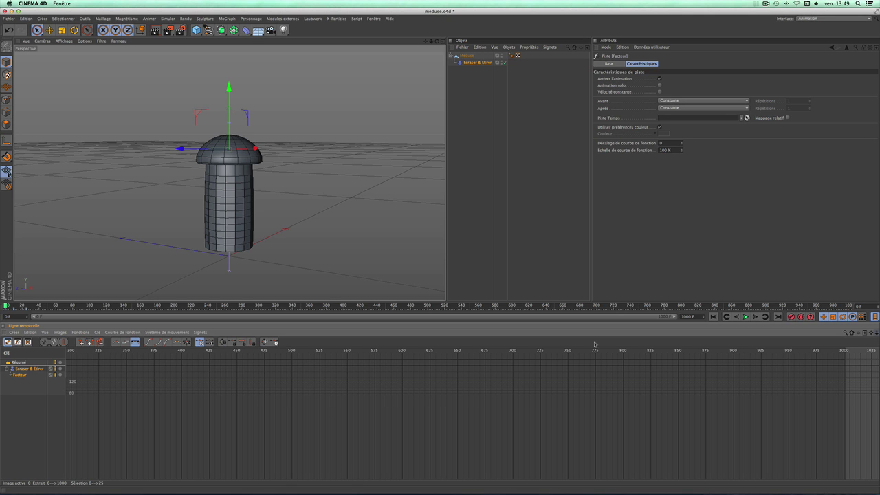
# - Zoom and pan the timeline so frames 0–25 and the Facteur keys fill the view
pyautogui.scroll(-1, 467, 413)
pyautogui.scroll(-1, 467, 413)
pyautogui.scroll(-1, 468, 412)
pyautogui.scroll(-1, 467, 412)
pyautogui.scroll(-3, 421, 412)
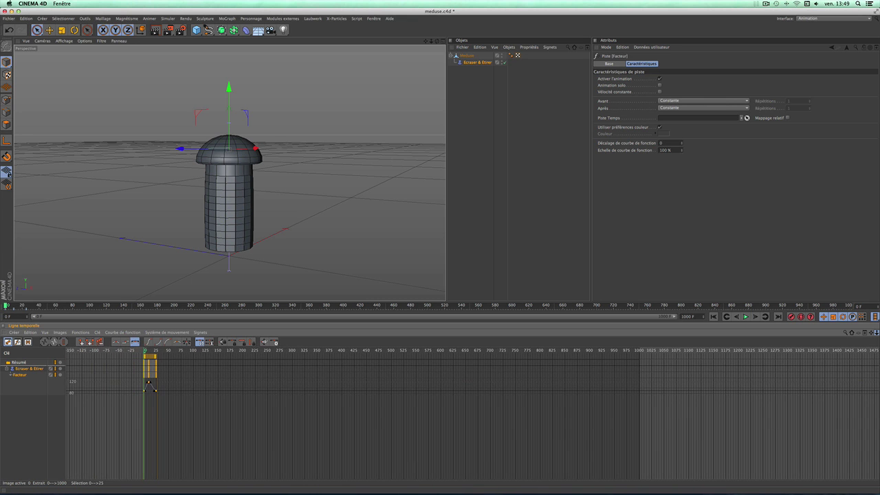
pyautogui.scroll(-1, 421, 412)
pyautogui.scroll(-1, 421, 412)
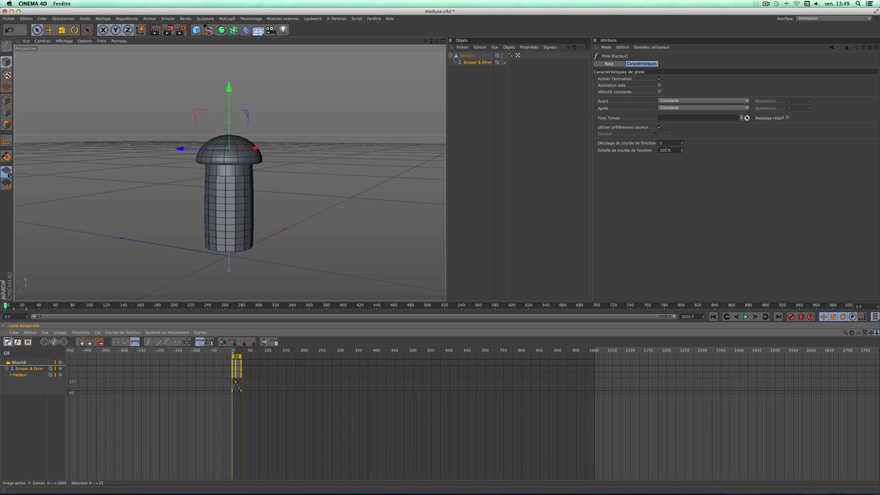
pyautogui.scroll(1, 477, 412)
pyautogui.scroll(2, 477, 412)
pyautogui.scroll(1, 477, 412)
pyautogui.moveTo(876, 333); pyautogui.dragTo(876, 335)
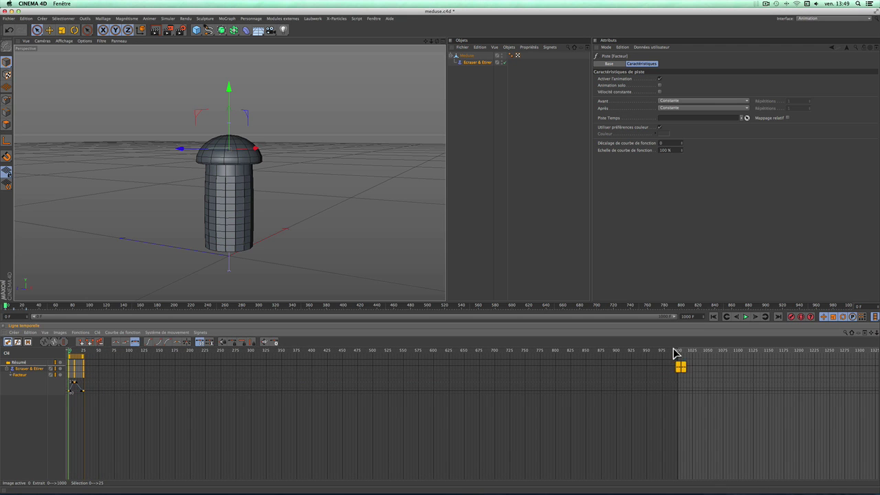
# - Box-select the three Facteur keyframes and bring up the Clé key commands
pyautogui.click(98, 400)
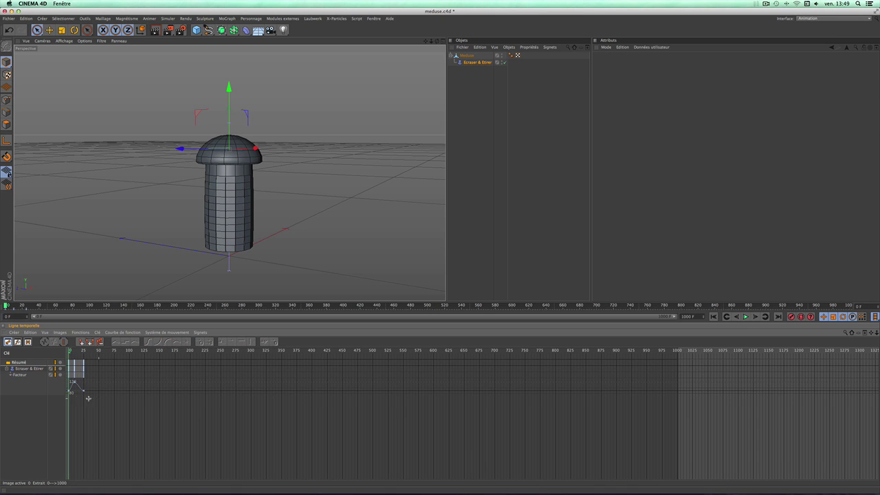
pyautogui.moveTo(98, 400); pyautogui.dragTo(71, 359)
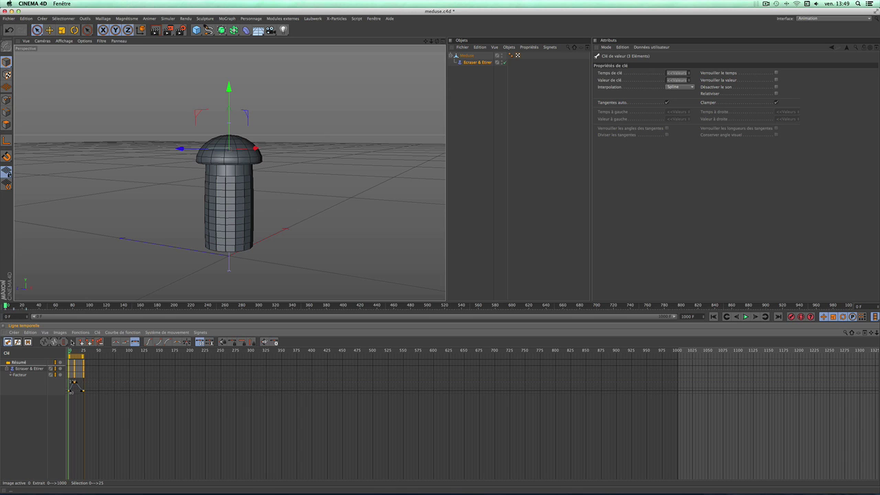
pyautogui.click(96, 332)
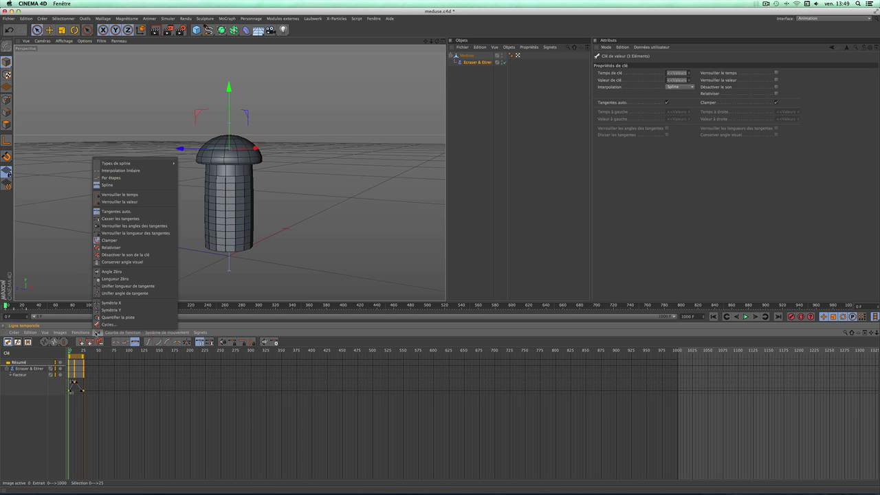
# - Cycle the Facteur keys with 40 copies and delete the keys beyond frame 1000
pyautogui.click(104, 323)
pyautogui.write('40')
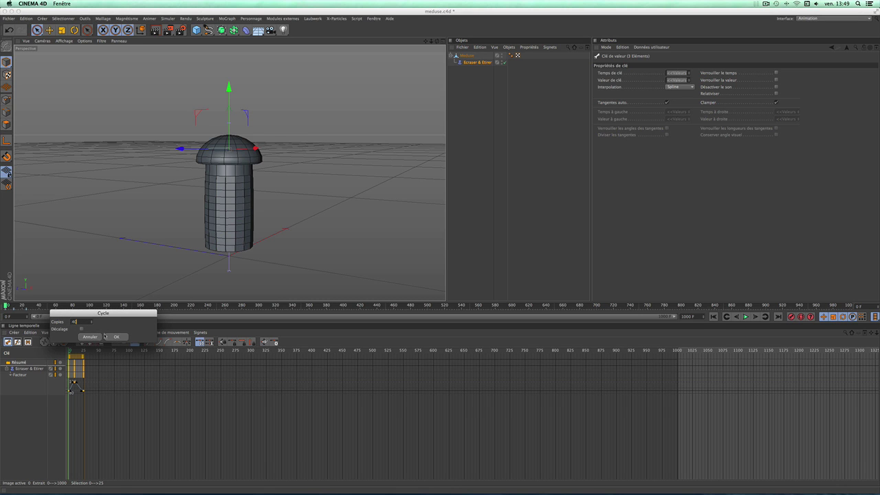
pyautogui.click(117, 337)
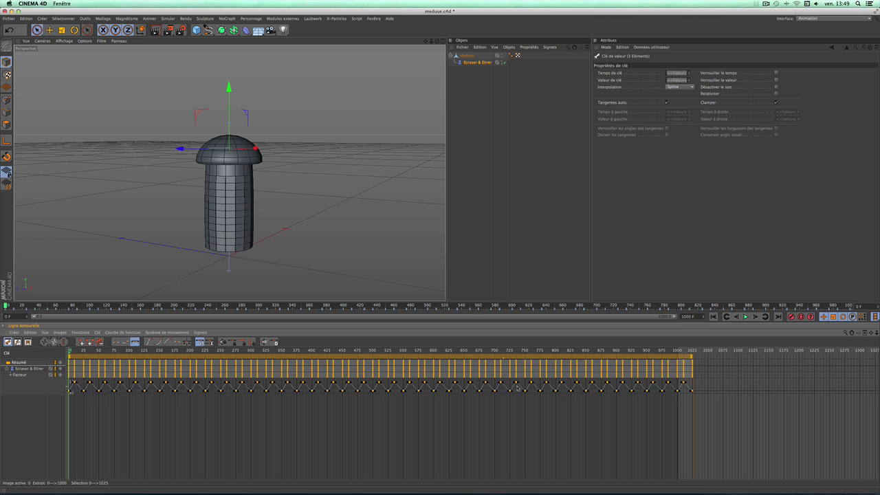
pyautogui.moveTo(699, 406); pyautogui.dragTo(685, 359)
pyautogui.click(686, 360)
pyautogui.press('Delete')
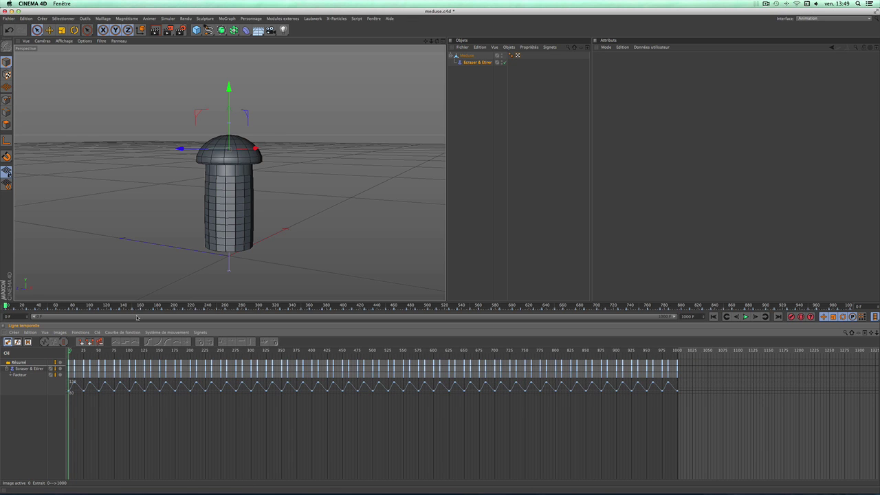
pyautogui.click(373, 18)
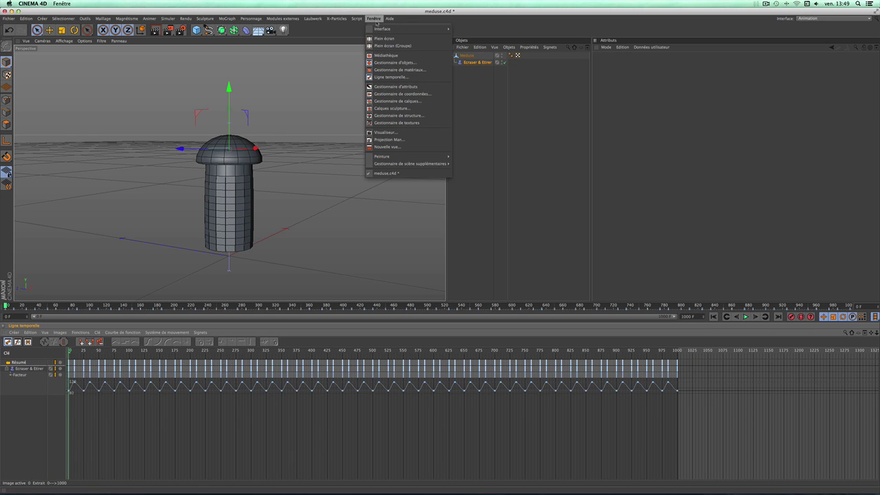
# - Switch to the Interface de démarrage (Utilisateur) layout, preview the squash-and-stretch, then rewind to frame 0
pyautogui.moveTo(382, 29)
pyautogui.click(569, 86)
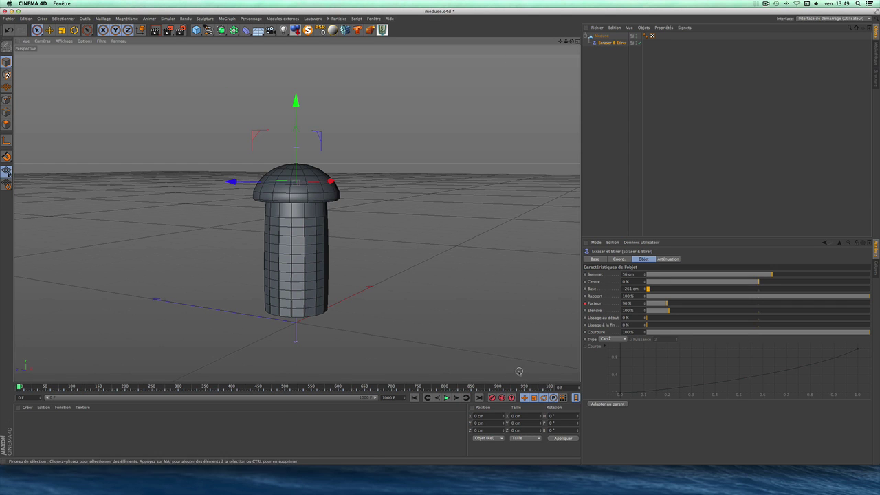
pyautogui.click(446, 398)
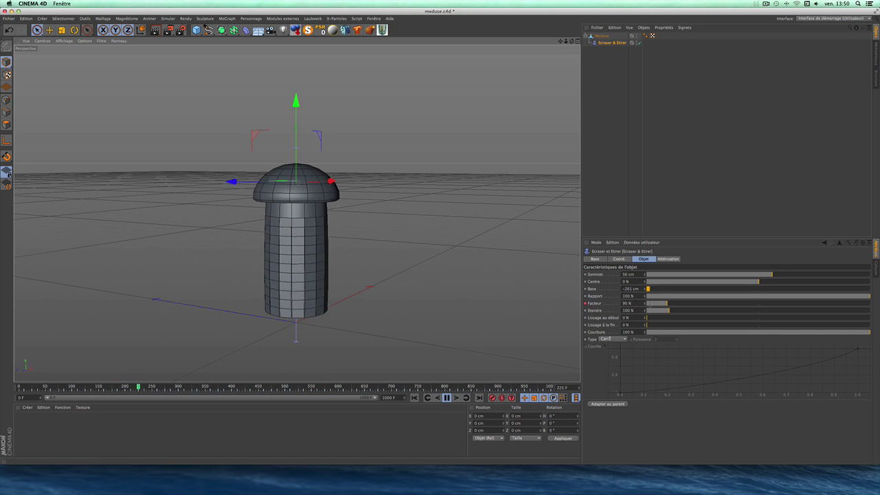
pyautogui.click(447, 398)
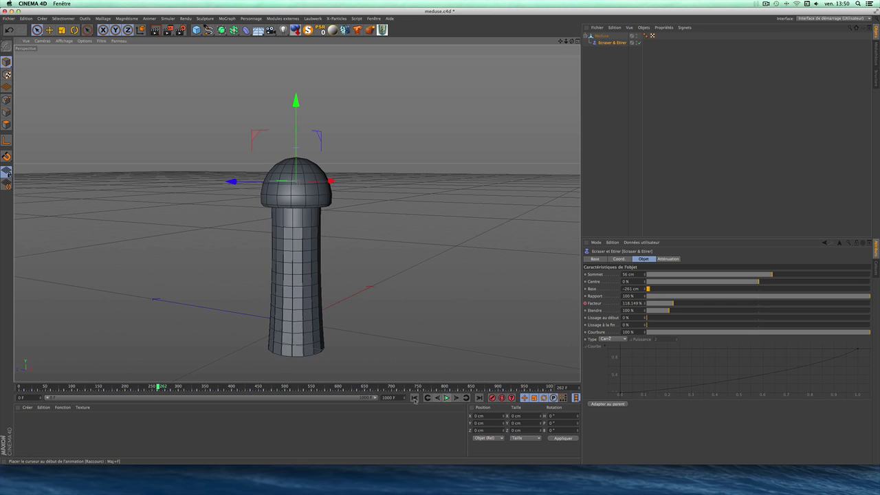
pyautogui.click(414, 397)
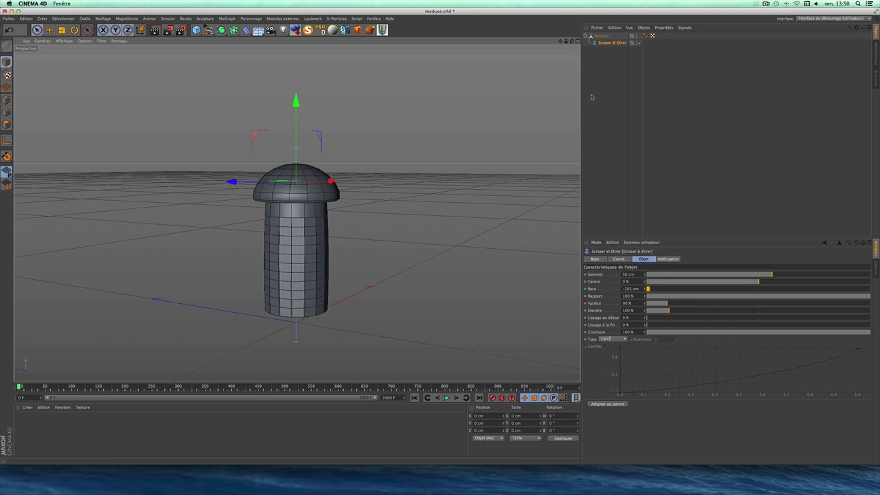
# - Add a Corps souple dynamics tag to Meduse and review its Dynamiques, Collision, Masse and Force tabs
pyautogui.click(602, 36)
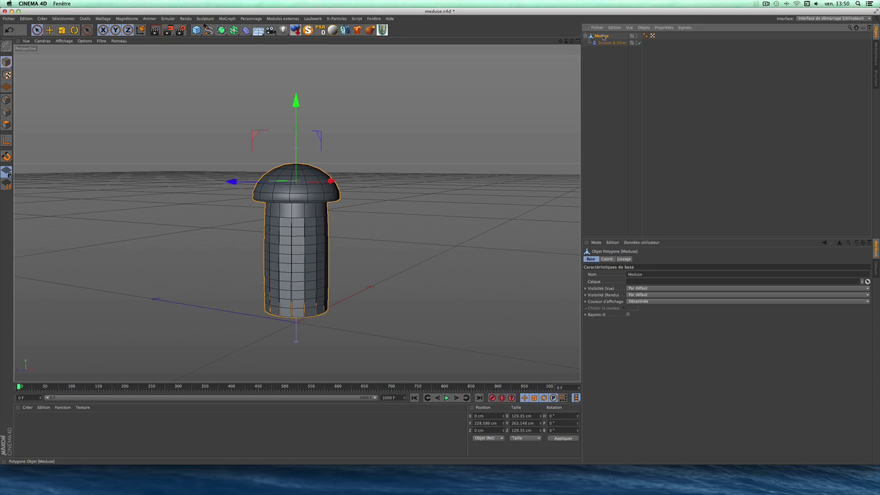
pyautogui.click(664, 27)
pyautogui.moveTo(681, 110)
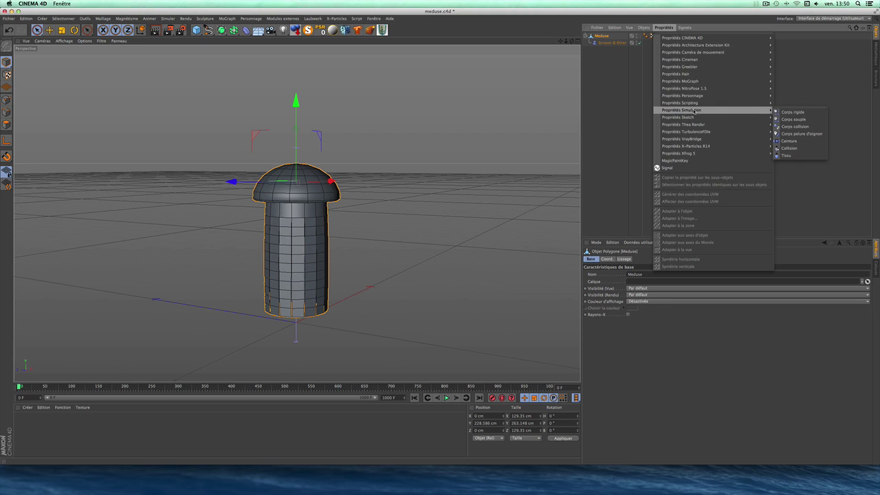
pyautogui.click(792, 119)
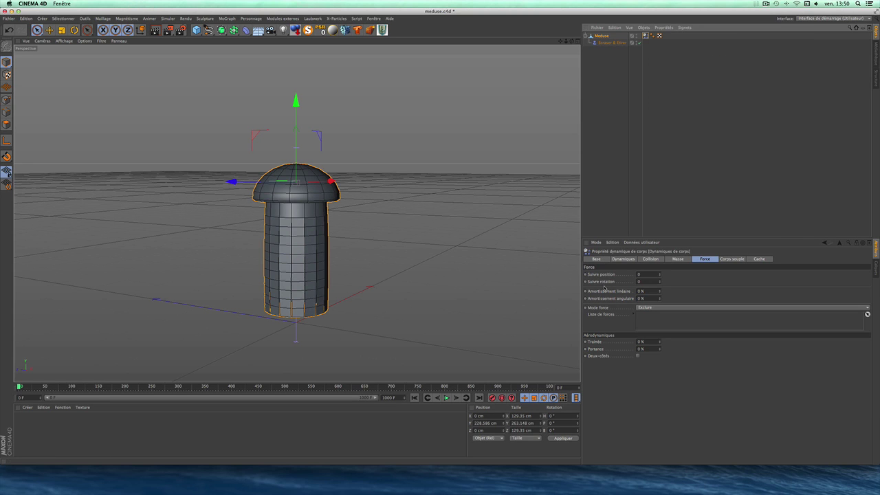
pyautogui.click(622, 259)
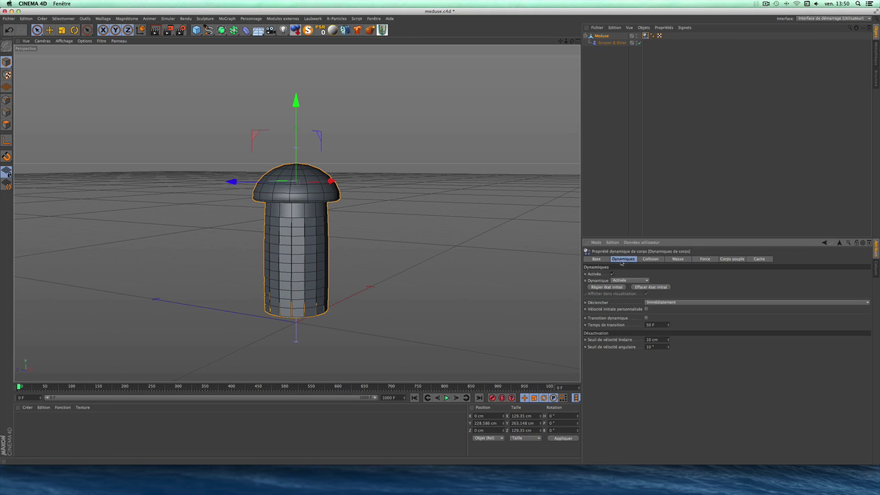
pyautogui.click(657, 260)
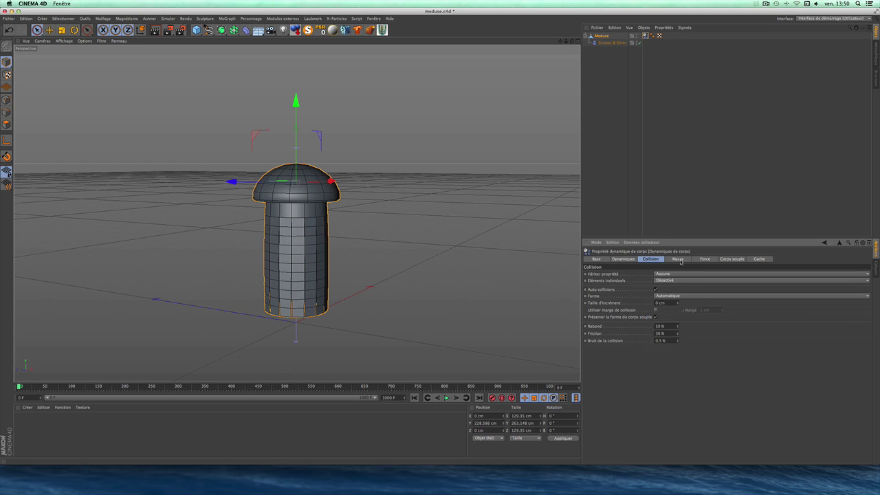
pyautogui.click(678, 259)
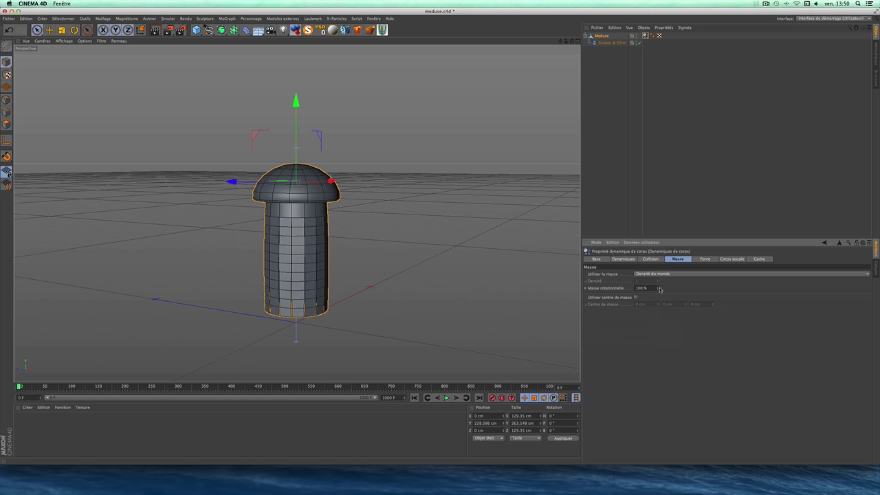
pyautogui.click(705, 260)
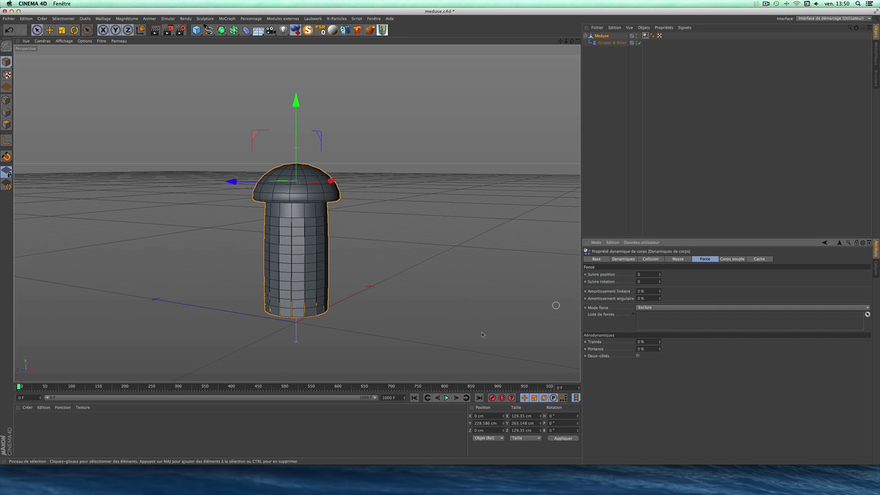
# - Test the soft-body simulation, set Suivre position to 1, and replay from frame 0
pyautogui.click(446, 398)
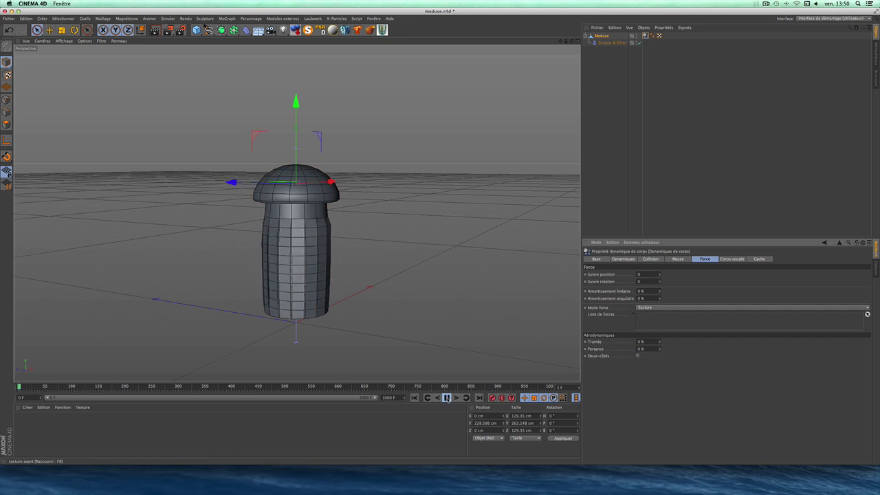
pyautogui.rightClick(446, 398)
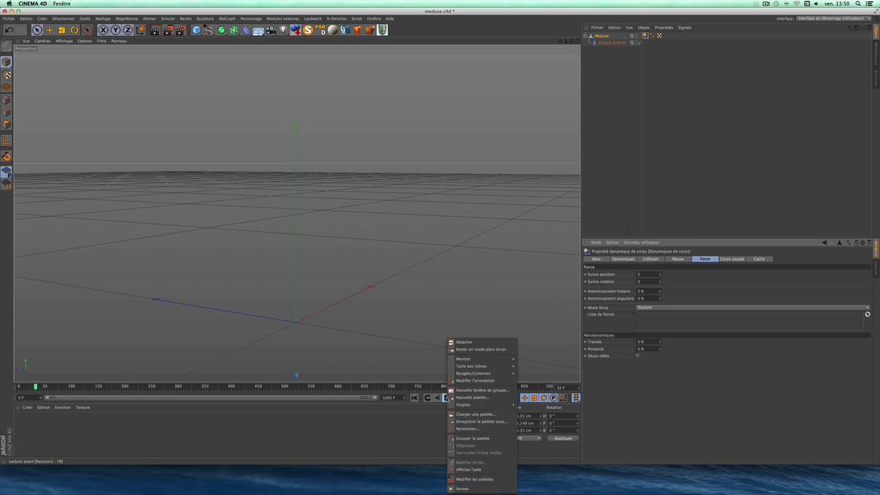
pyautogui.click(419, 397)
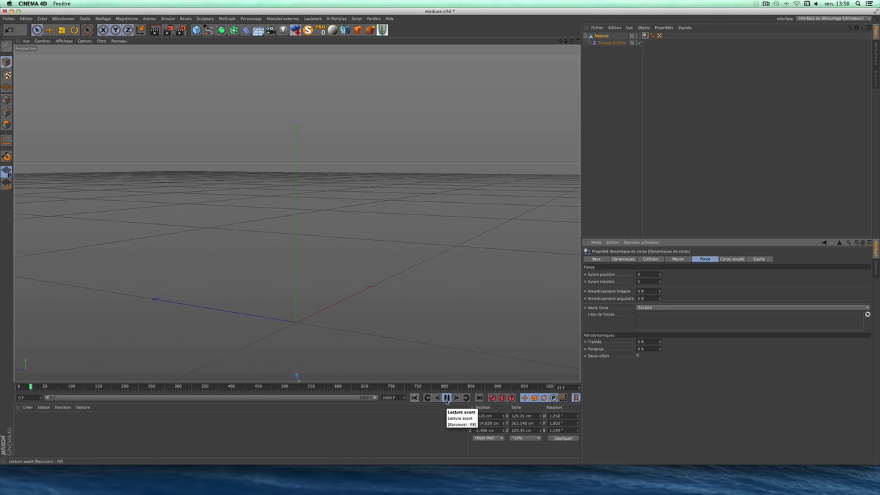
pyautogui.click(414, 397)
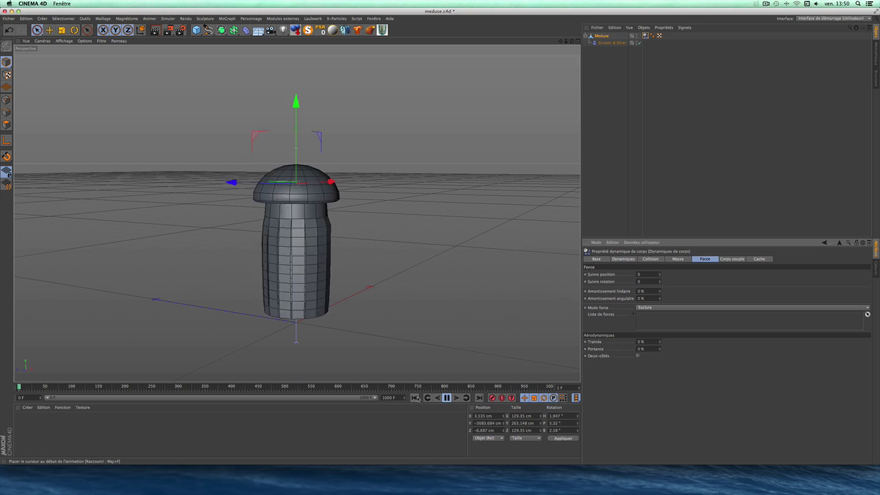
pyautogui.click(415, 397)
pyautogui.click(414, 397)
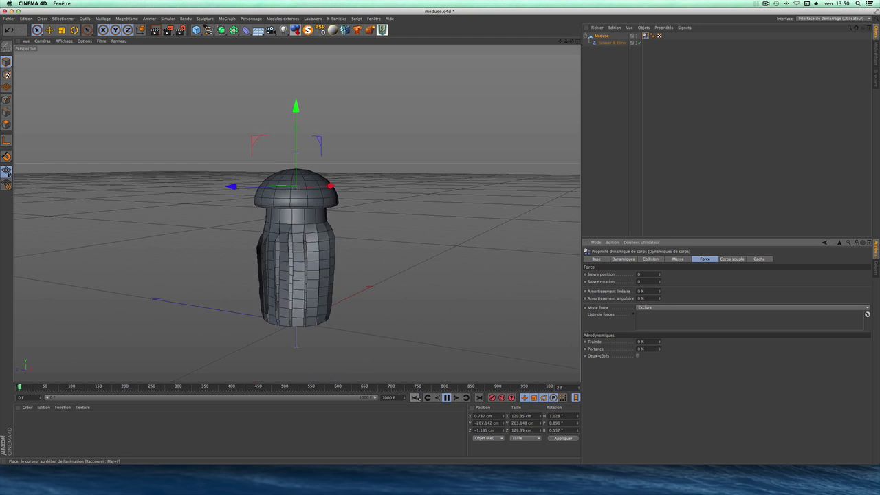
pyautogui.click(414, 398)
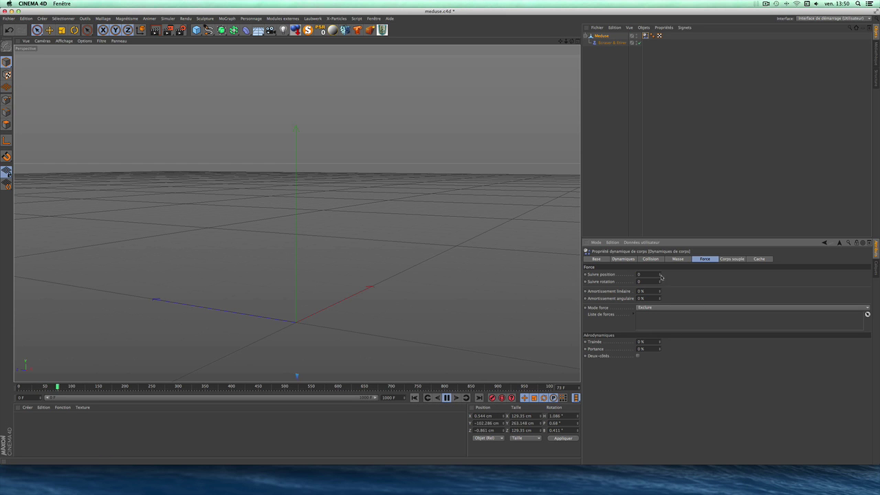
pyautogui.click(415, 397)
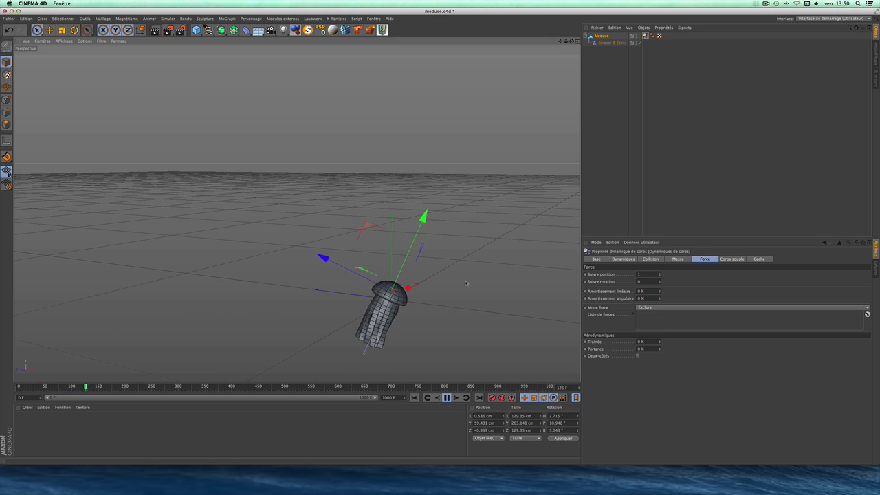
pyautogui.click(447, 397)
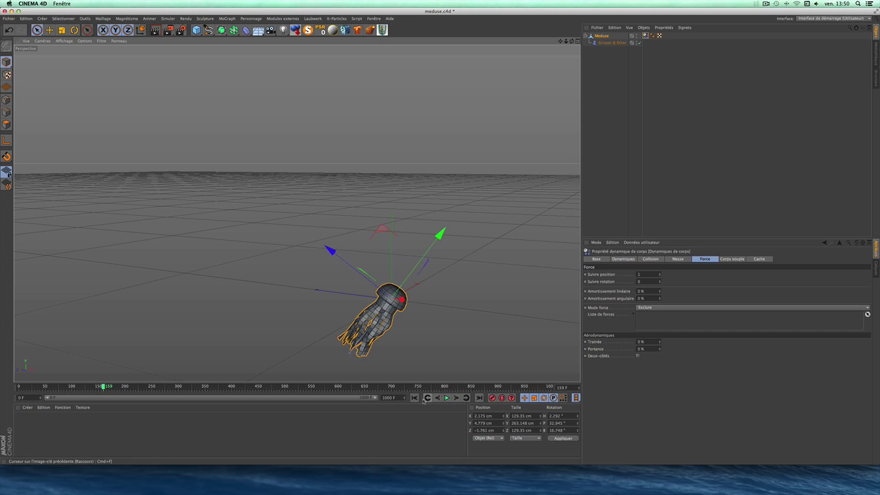
pyautogui.click(414, 397)
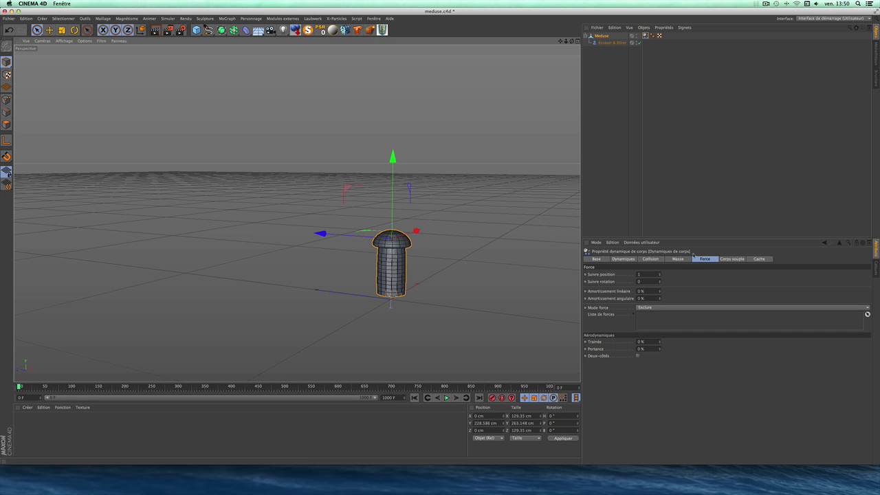
# - Raise Suivre position to 4 and Suivre rotation to 2, replaying the simulation after each change
pyautogui.click(659, 274)
pyautogui.click(447, 397)
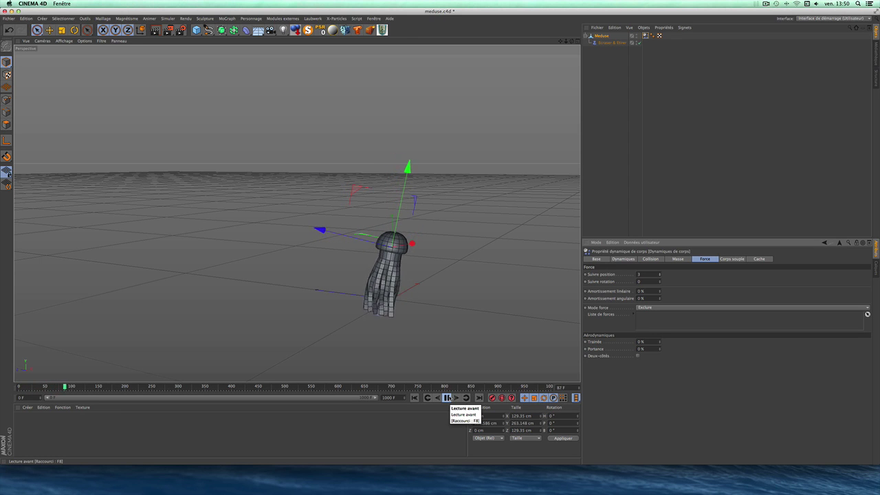
pyautogui.click(446, 397)
pyautogui.click(414, 397)
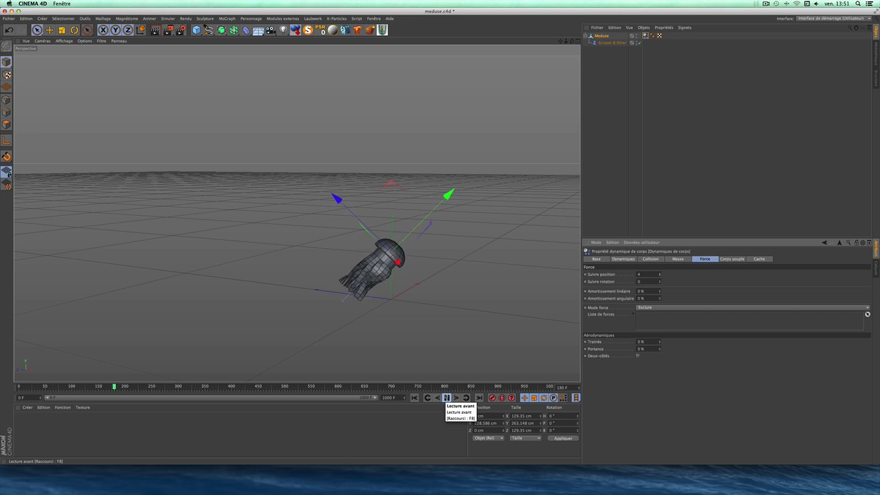
pyautogui.click(447, 397)
pyautogui.click(414, 397)
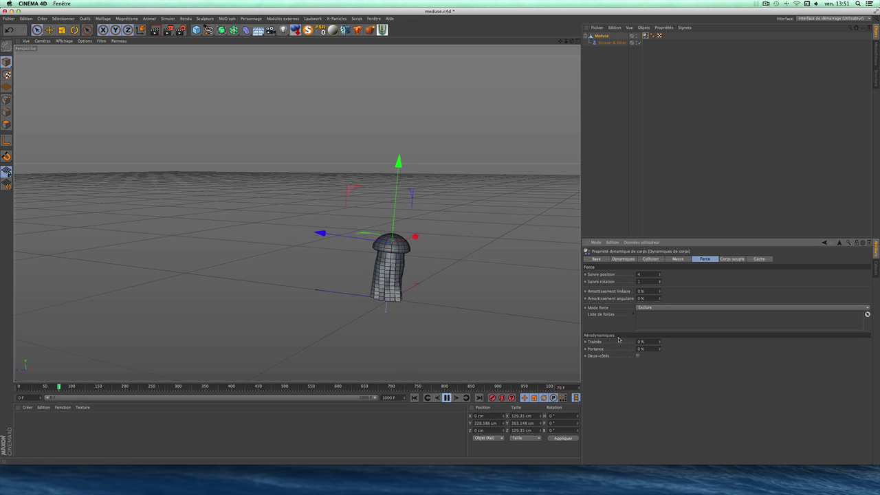
pyautogui.click(414, 397)
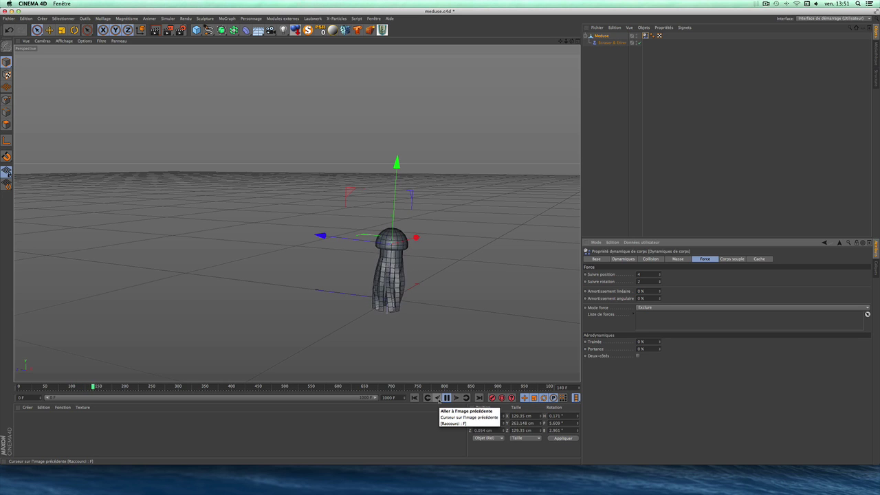
# - Rewind to frame 0 and rectangle-select all of the Meduse mesh's points
pyautogui.click(413, 397)
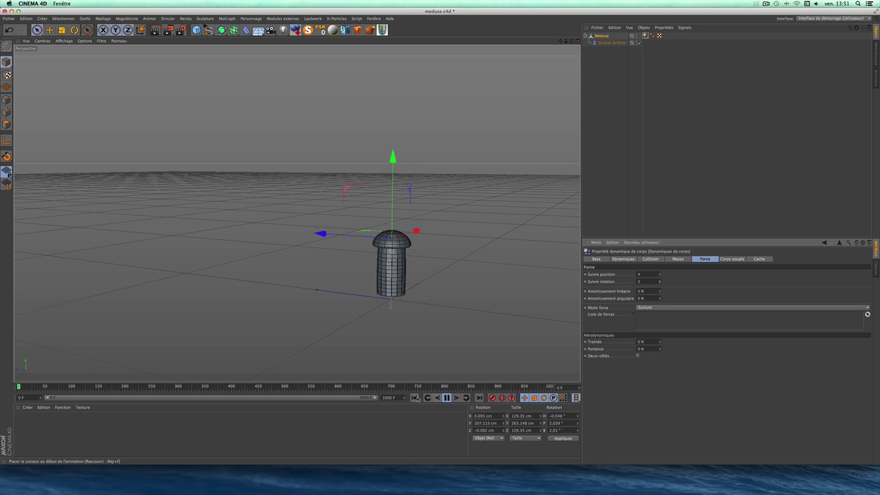
pyautogui.click(443, 398)
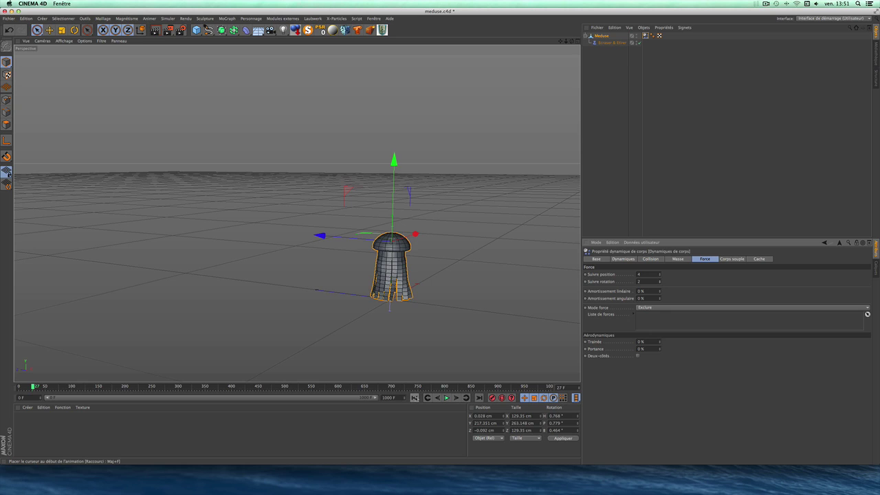
pyautogui.click(413, 398)
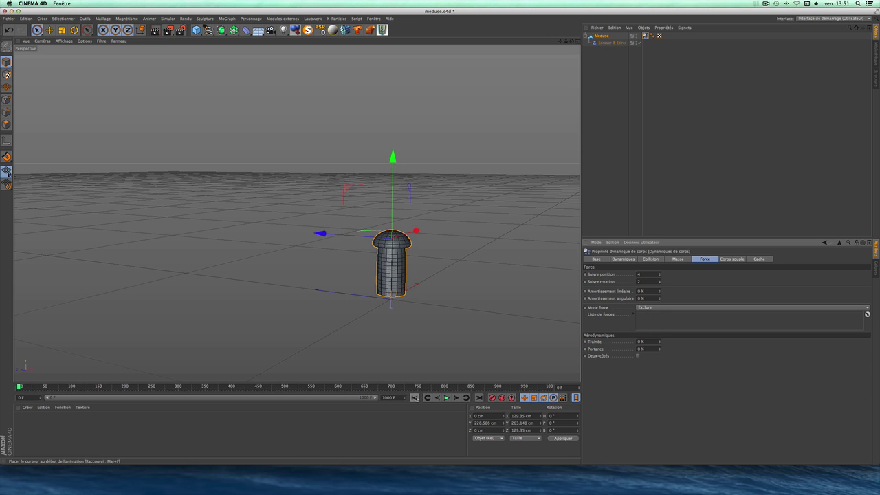
pyautogui.click(5, 101)
pyautogui.click(598, 39)
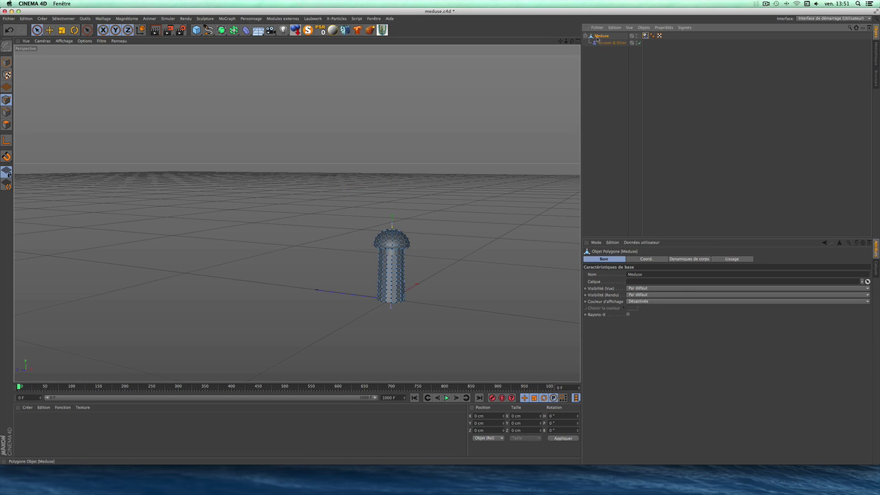
pyautogui.moveTo(36, 30); pyautogui.dragTo(68, 51)
pyautogui.moveTo(210, 105); pyautogui.dragTo(481, 345)
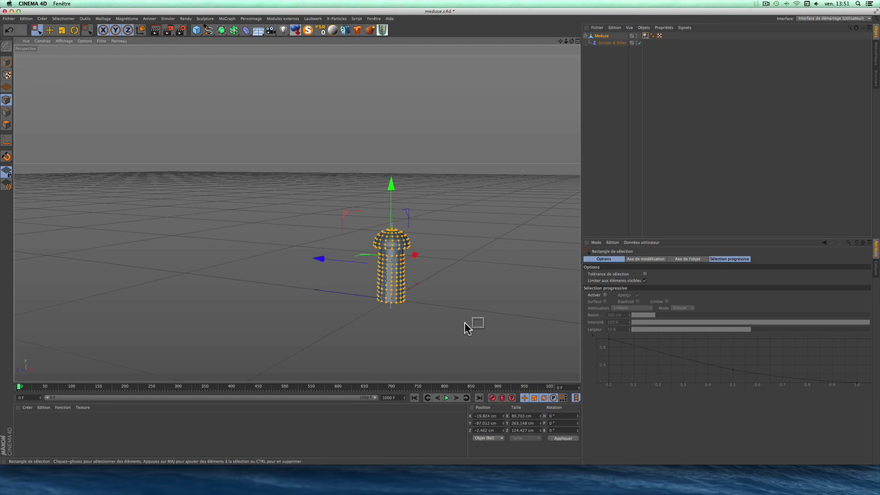
# - Apply Optimiser to the selected points and return to Model mode
pyautogui.rightClick(459, 327)
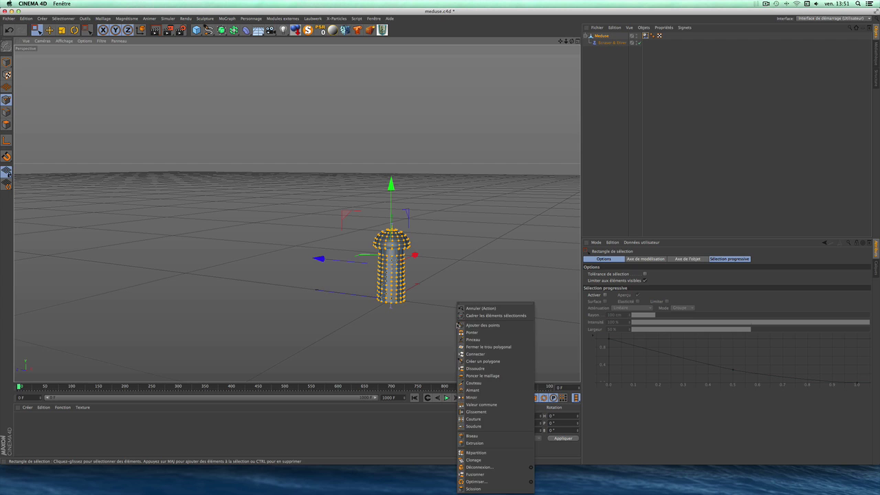
pyautogui.click(479, 480)
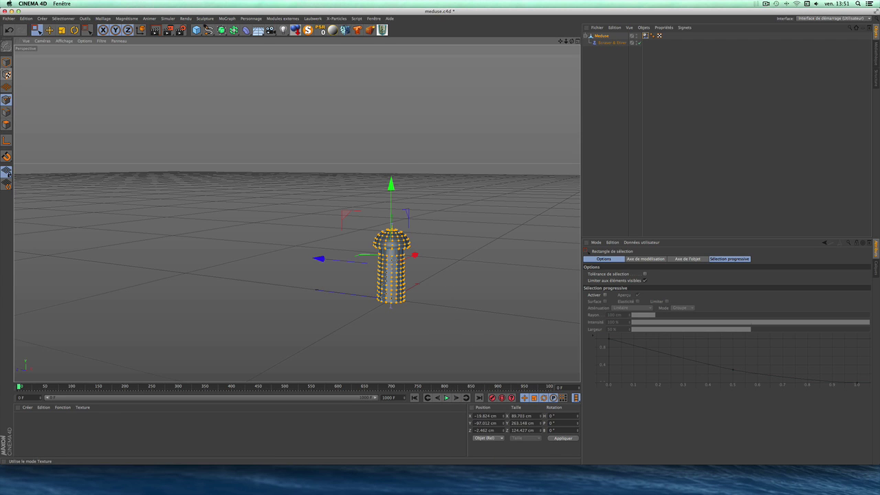
pyautogui.click(6, 62)
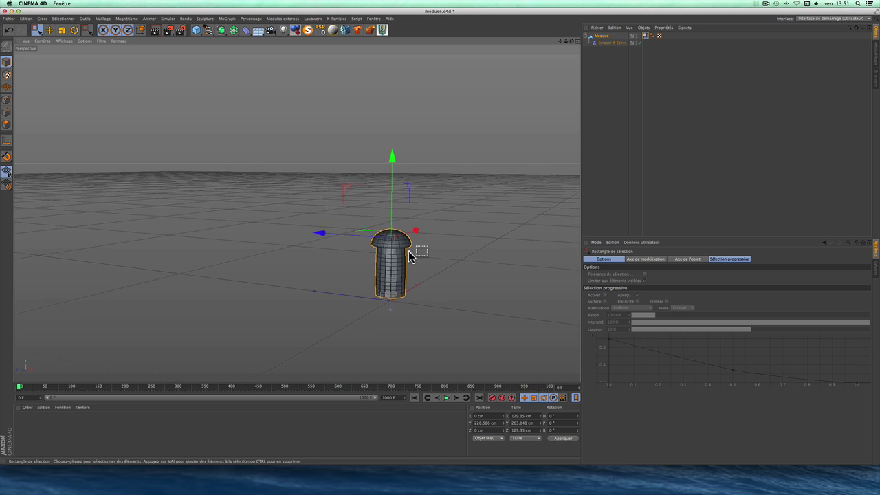
# - Preview the tentacle simulation, rewind to frame 0, and orbit to view the jellyfish from lower
pyautogui.scroll(5, 408, 256)
pyautogui.scroll(-4, 409, 256)
pyautogui.scroll(-2, 415, 250)
pyautogui.click(446, 397)
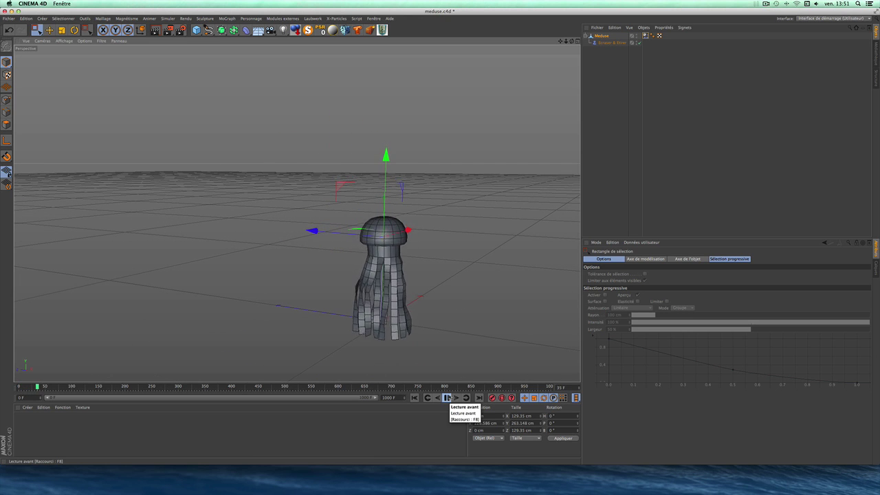
pyautogui.click(415, 397)
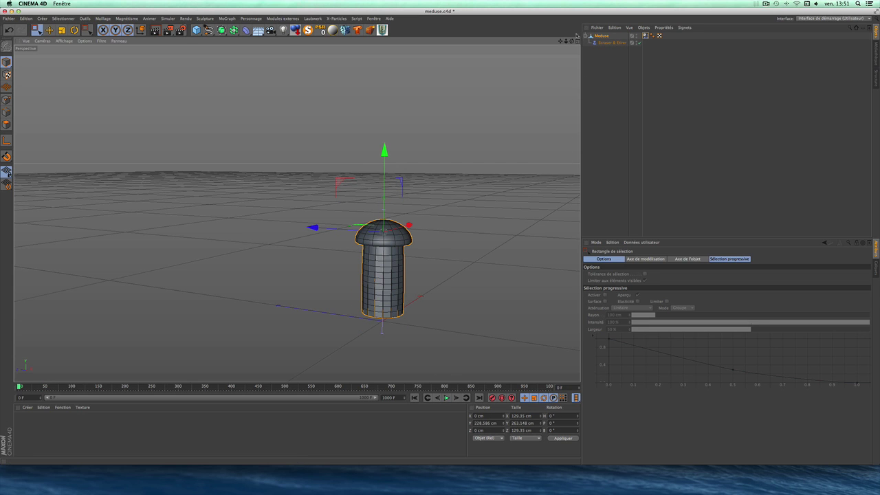
pyautogui.keyDown('alt'); pyautogui.moveTo(297, 213); pyautogui.dragTo(297, 172); pyautogui.keyUp('alt')
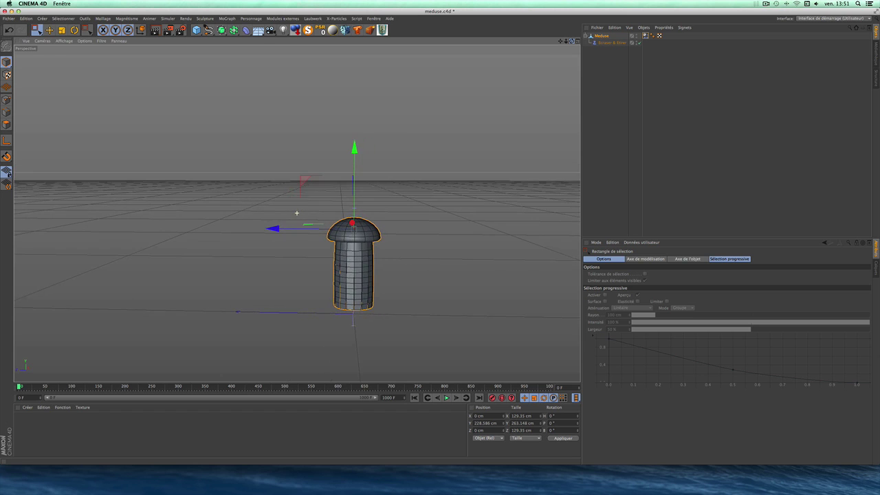
# - Select Meduse, scrub its animation, then delete its nine keyframes at frame 0
pyautogui.click(362, 275)
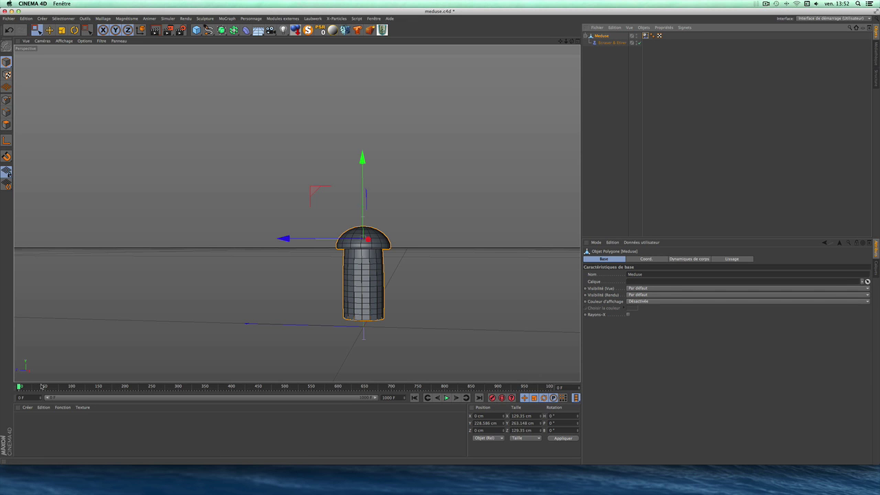
pyautogui.moveTo(19, 387); pyautogui.dragTo(45, 387)
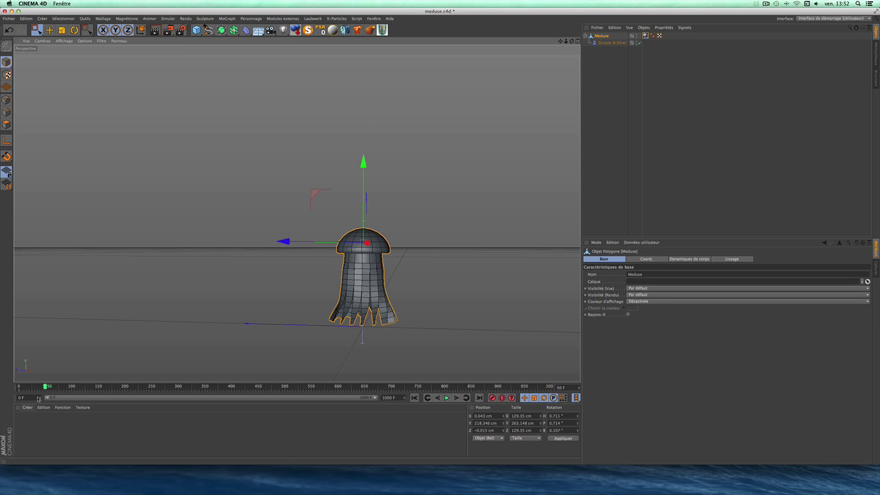
pyautogui.click(19, 387)
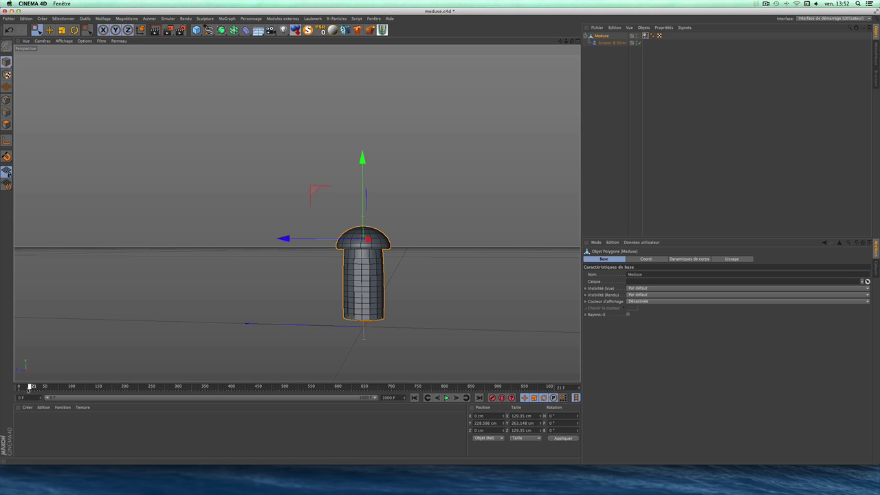
pyautogui.click(18, 390)
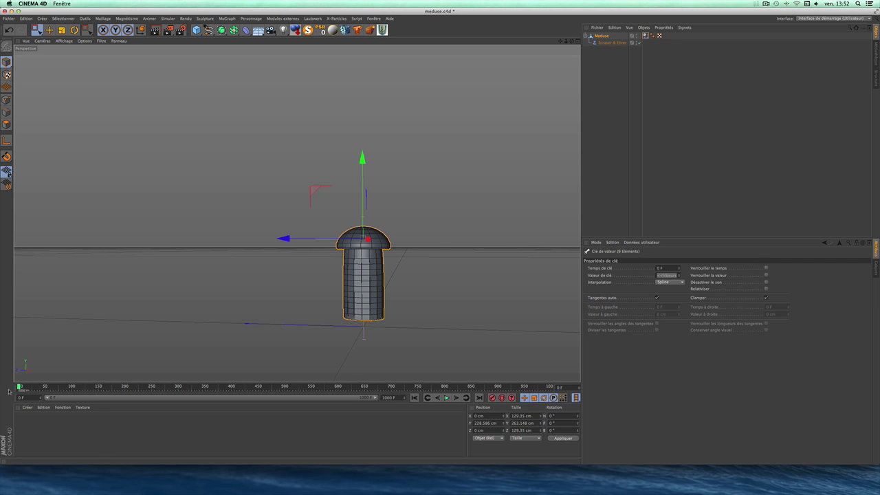
pyautogui.rightClick(28, 392)
pyautogui.click(23, 423)
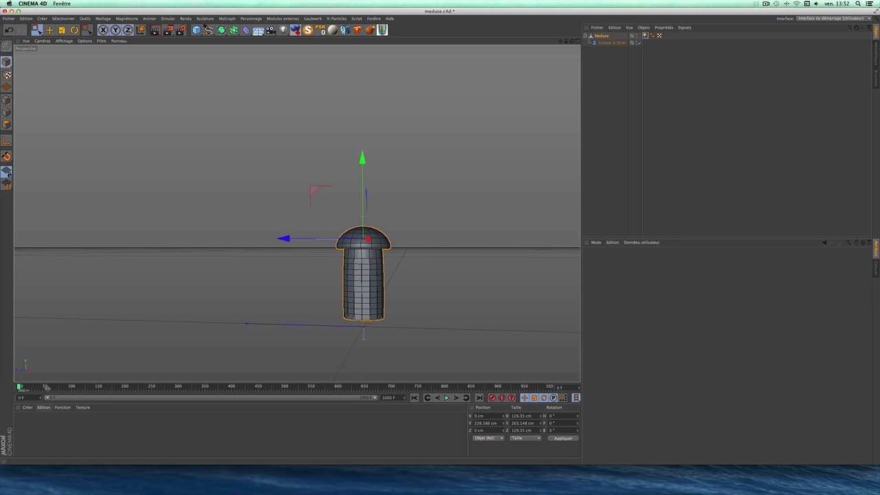
# - Group Meduse under a new null object renamed 'meduse' using Alt+G
pyautogui.click(588, 35)
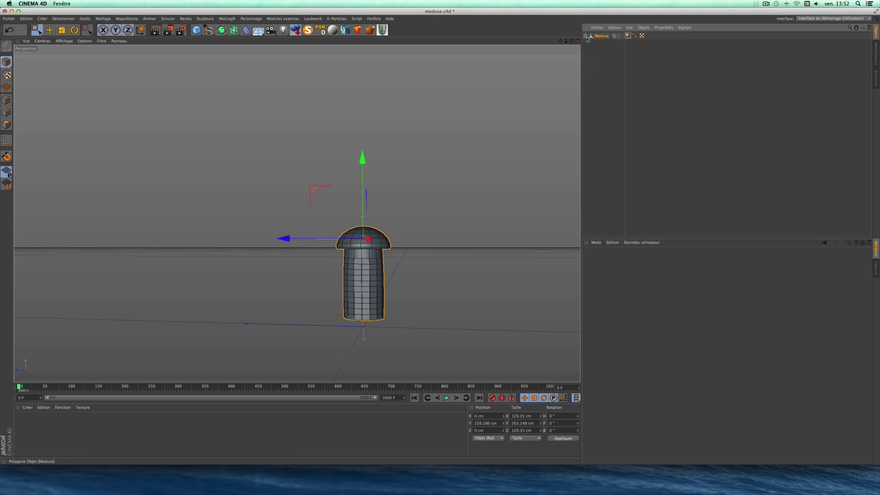
pyautogui.click(595, 37)
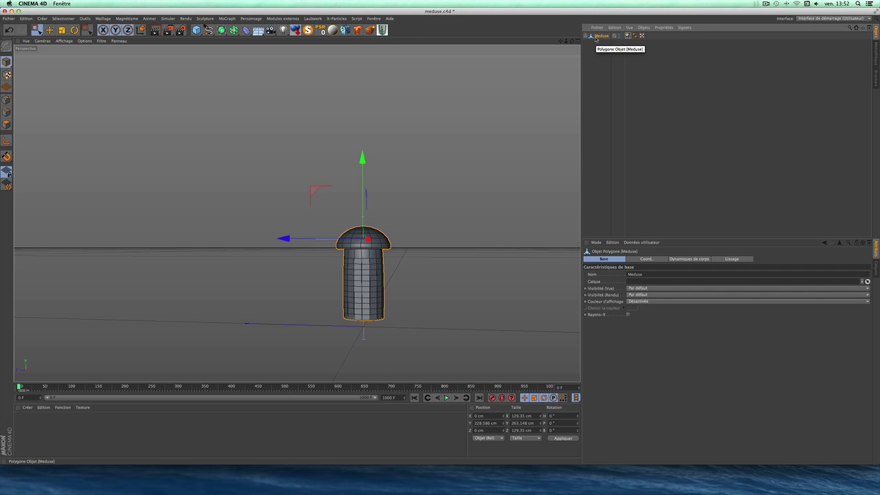
pyautogui.hotkey('alt', 'g')
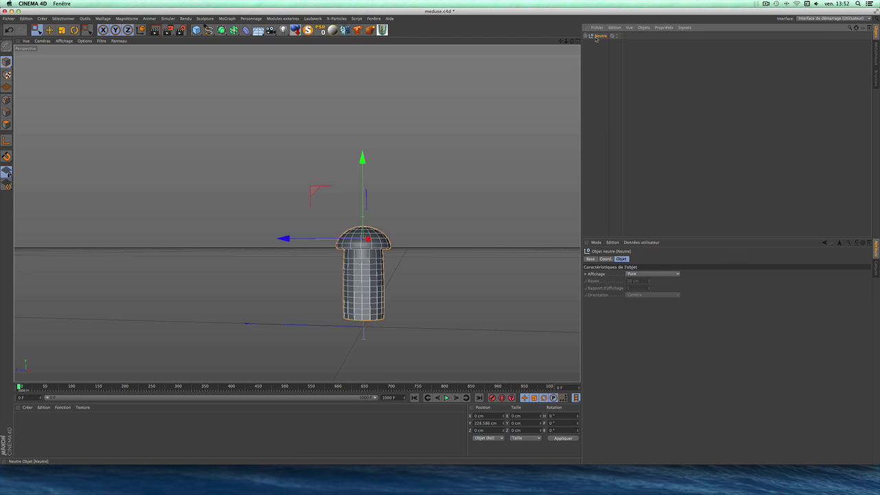
pyautogui.doubleClick(597, 37)
pyautogui.press('Return')
pyautogui.doubleClick(595, 36)
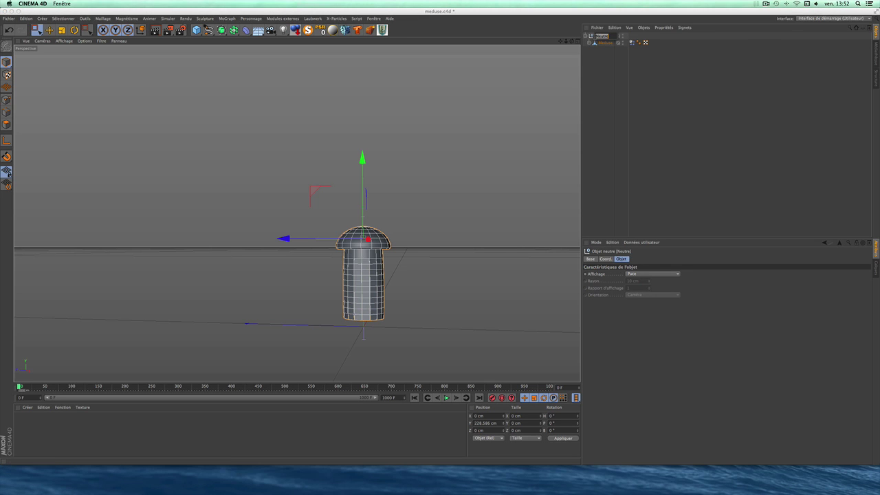
pyautogui.write('medus')
pyautogui.press('Return')
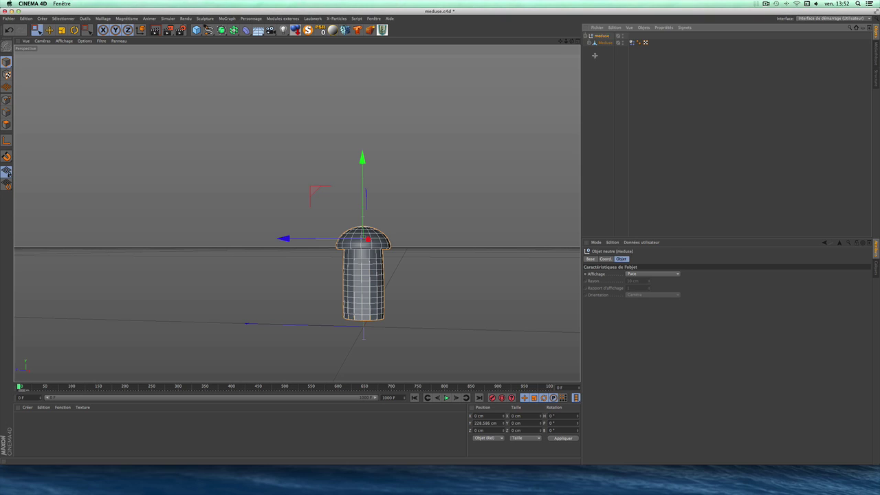
pyautogui.click(600, 47)
pyautogui.click(600, 38)
# - Scrub to about frame 49 and maximise the Avant front view from the four-view layout
pyautogui.moveTo(21, 387); pyautogui.dragTo(46, 387)
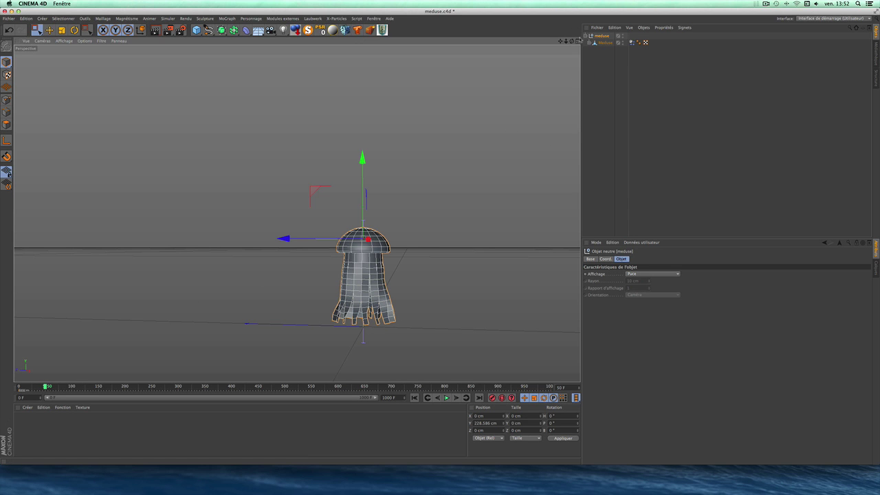
pyautogui.click(577, 41)
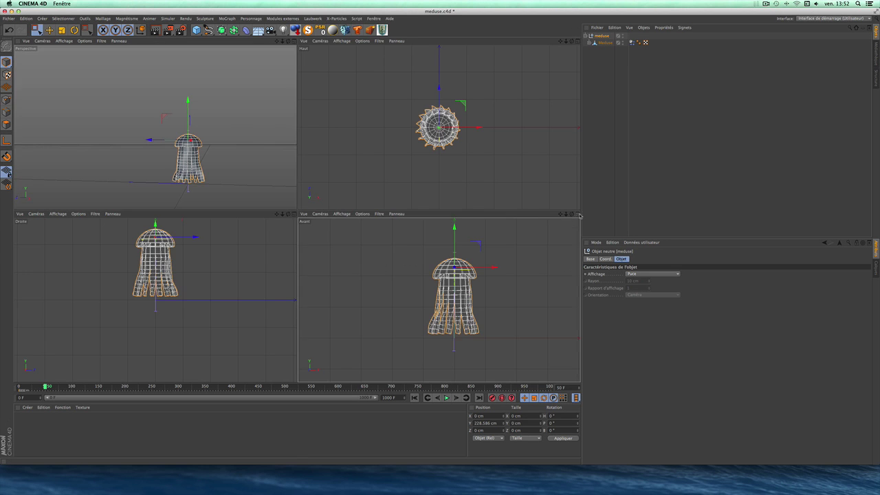
pyautogui.middleClick(491, 309)
pyautogui.scroll(-5, 492, 309)
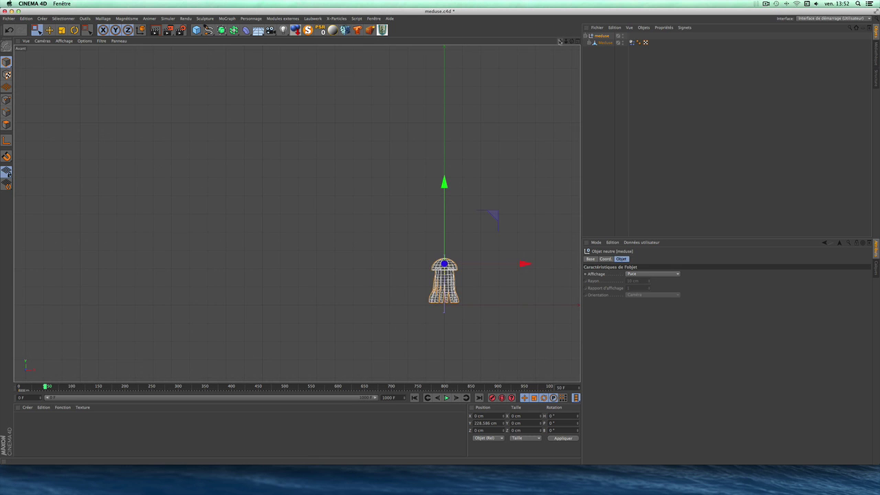
# - At frame 50, raise the meduse null to about Y 600 cm, tilt it slightly, and record a key
pyautogui.moveTo(560, 41); pyautogui.dragTo(453, 82)
pyautogui.moveTo(337, 226); pyautogui.dragTo(344, 150)
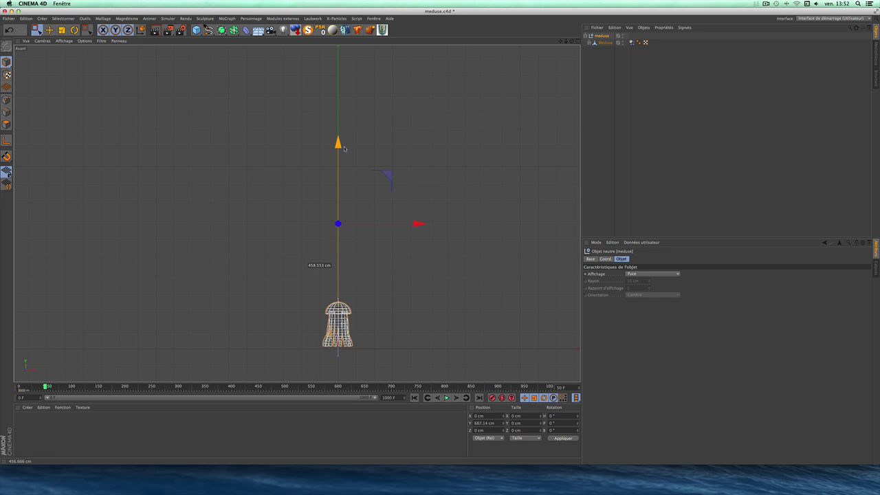
pyautogui.moveTo(344, 147); pyautogui.dragTo(344, 166)
pyautogui.moveTo(345, 164); pyautogui.dragTo(344, 161)
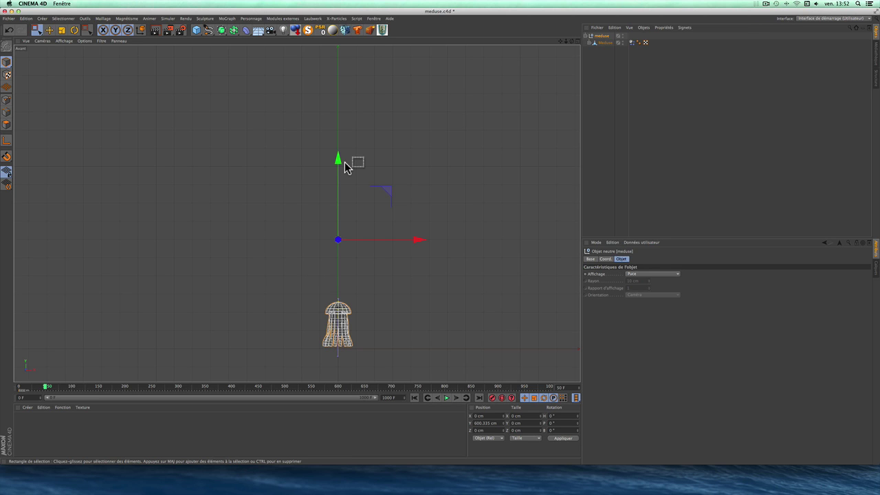
pyautogui.click(75, 31)
pyautogui.moveTo(353, 194); pyautogui.dragTo(353, 189)
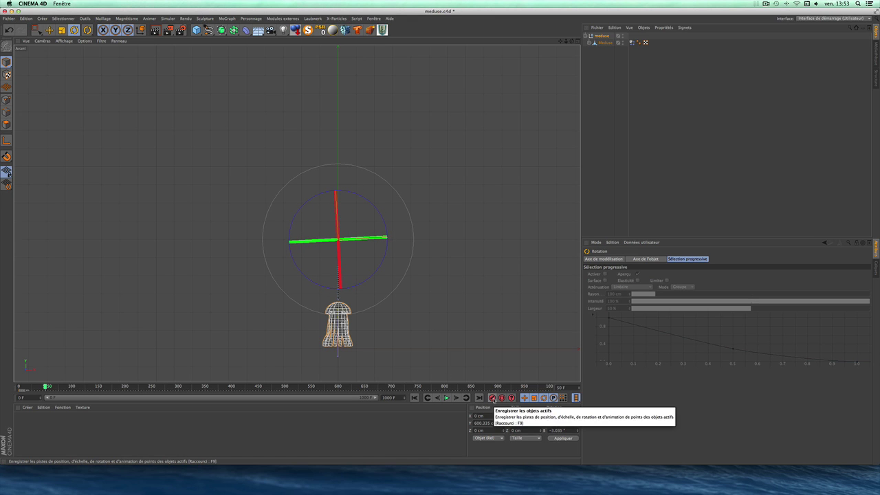
pyautogui.click(492, 398)
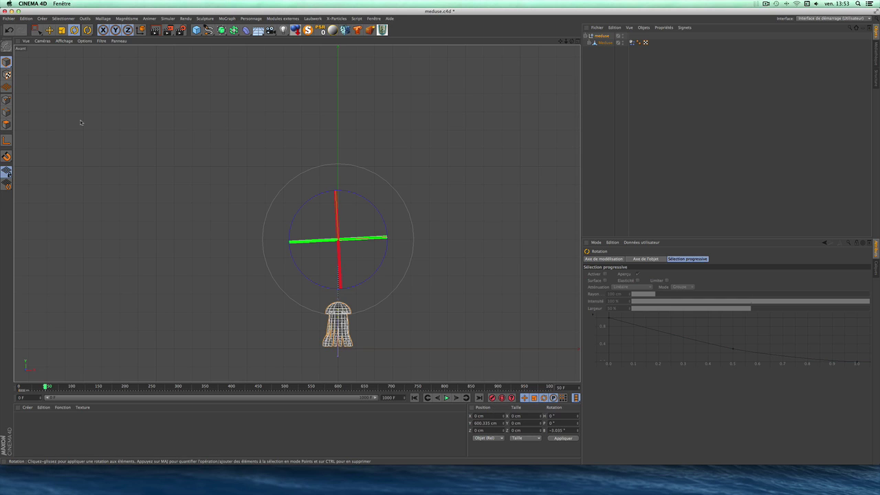
# - At frame 100, move the null much higher and right, tilting it the other way to about 4.4°
pyautogui.moveTo(46, 386); pyautogui.dragTo(73, 389)
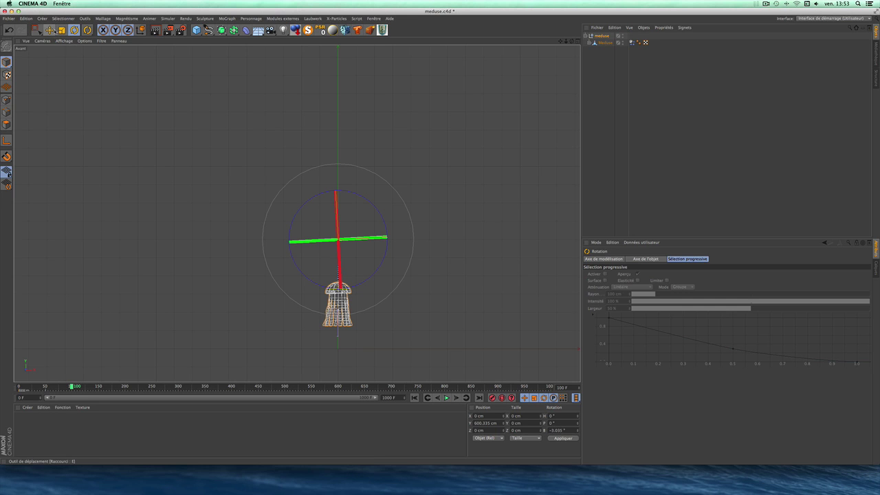
pyautogui.click(49, 31)
pyautogui.moveTo(333, 158); pyautogui.dragTo(341, 72)
pyautogui.moveTo(413, 139); pyautogui.dragTo(425, 145)
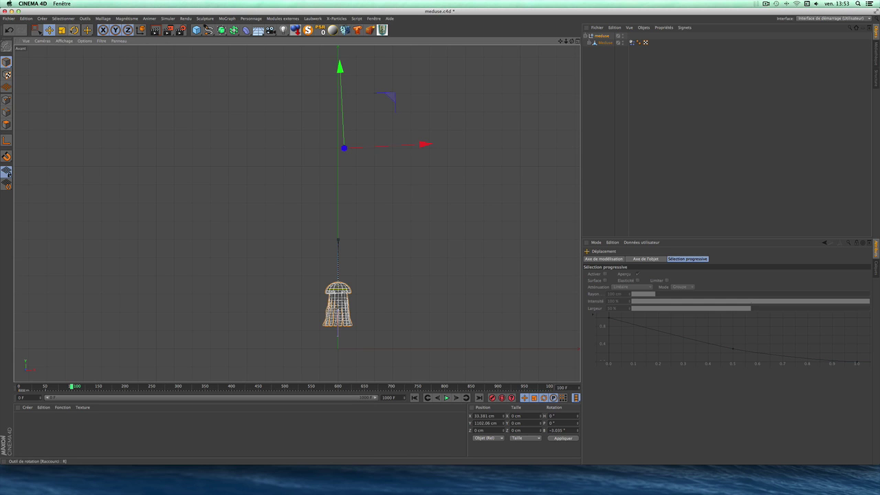
pyautogui.click(74, 30)
pyautogui.moveTo(384, 182); pyautogui.dragTo(375, 187)
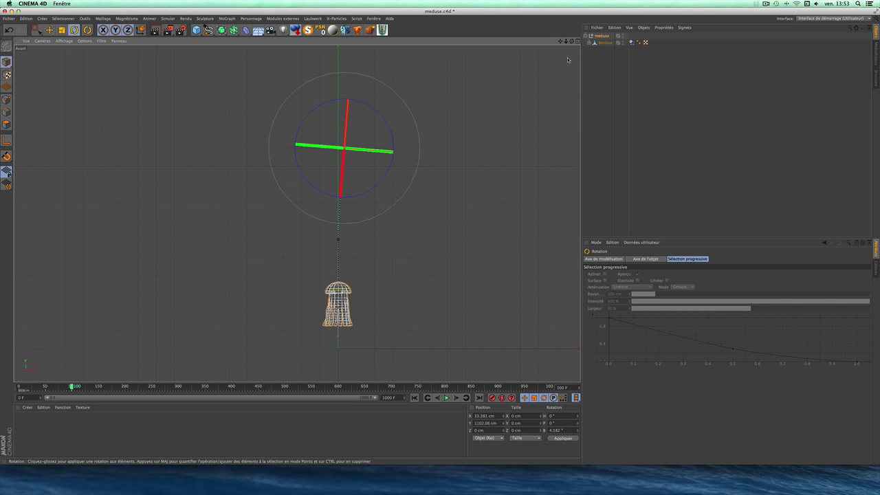
# - Try raising the null further, shifting it left and tilting it to -7.75°, then undo that change
pyautogui.moveTo(561, 41); pyautogui.dragTo(546, 137)
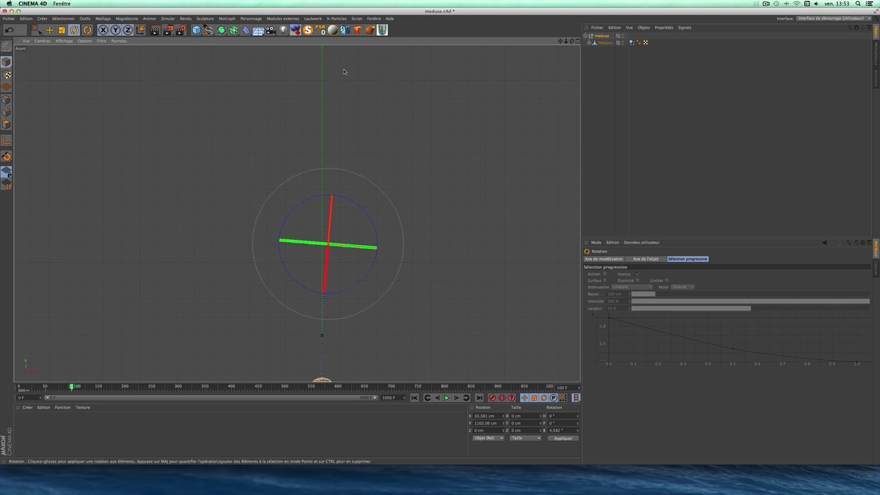
pyautogui.press('0')
pyautogui.moveTo(334, 162); pyautogui.dragTo(340, 69)
pyautogui.moveTo(411, 157); pyautogui.dragTo(393, 158)
pyautogui.press('r')
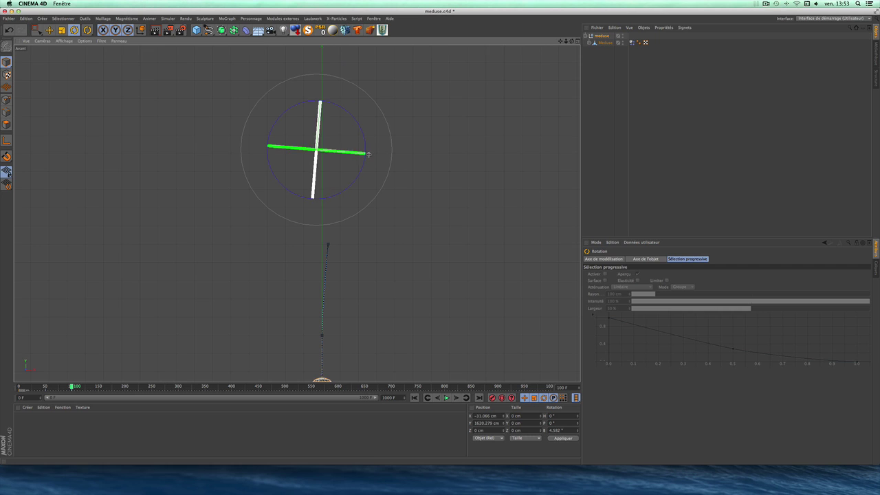
pyautogui.moveTo(365, 135); pyautogui.dragTo(364, 140)
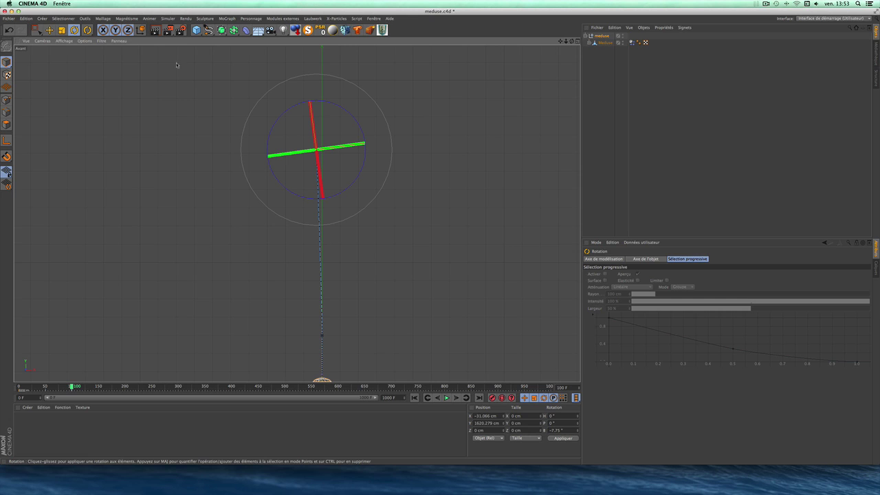
pyautogui.click(8, 30)
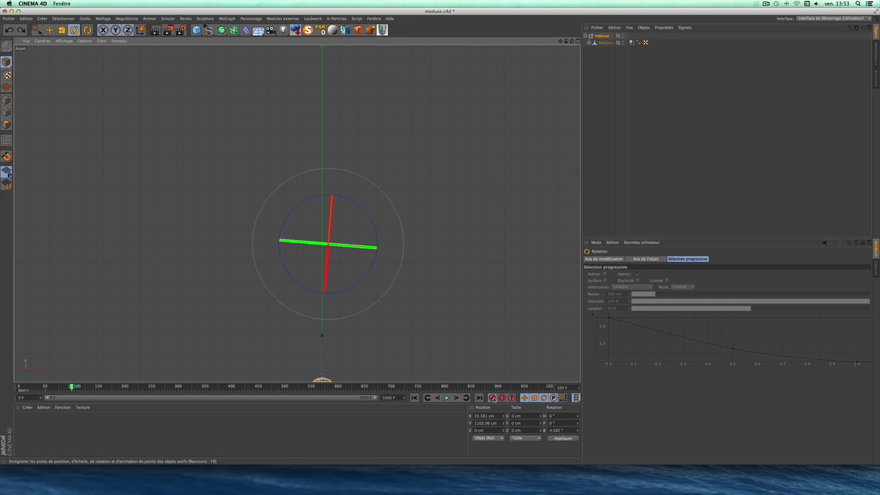
# - Deselect the null, preview the swimming animation, then stop and rewind to frame 0
pyautogui.click(451, 239)
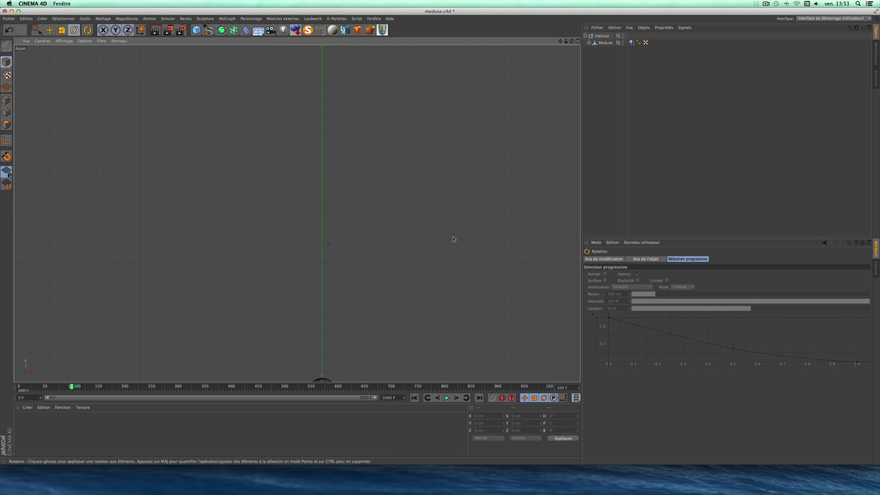
pyautogui.scroll(5, 453, 239)
pyautogui.click(447, 397)
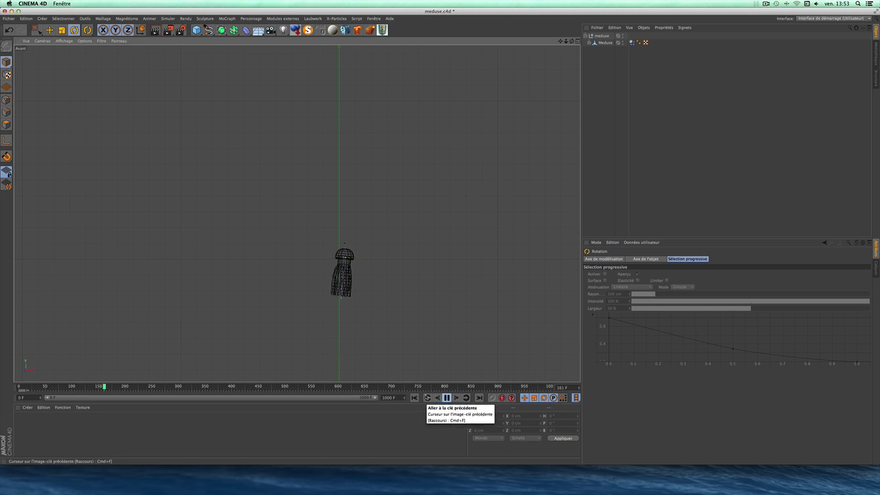
pyautogui.click(446, 398)
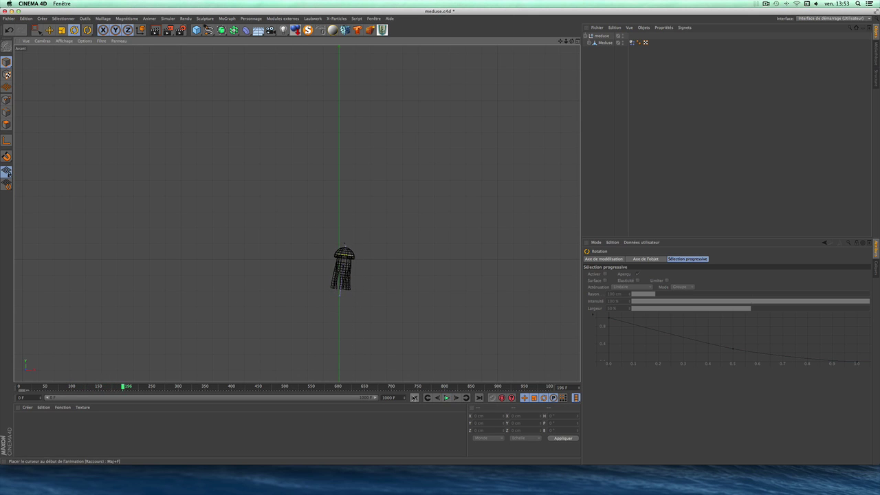
pyautogui.click(415, 398)
# - In the four-view layout, select the meduse null, enlarge the front view, and play the animation
pyautogui.click(577, 41)
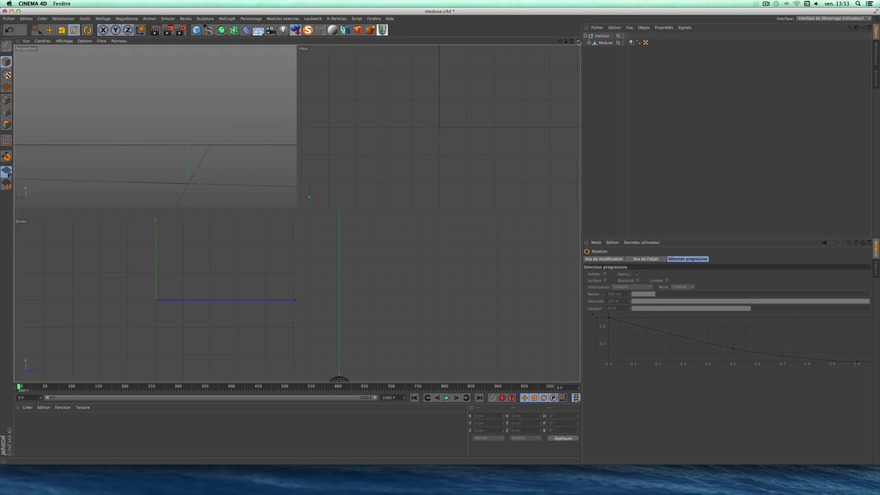
pyautogui.keyDown('alt'); pyautogui.moveTo(224, 126); pyautogui.dragTo(112, 80); pyautogui.keyUp('alt')
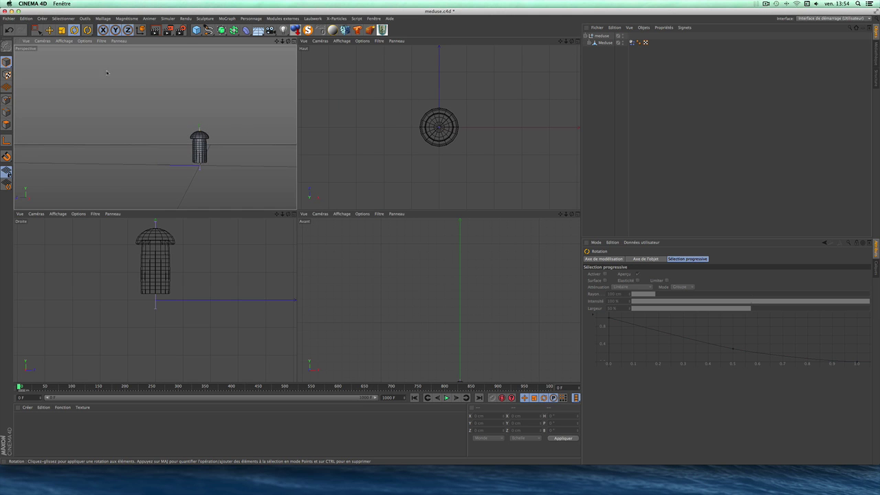
pyautogui.click(601, 36)
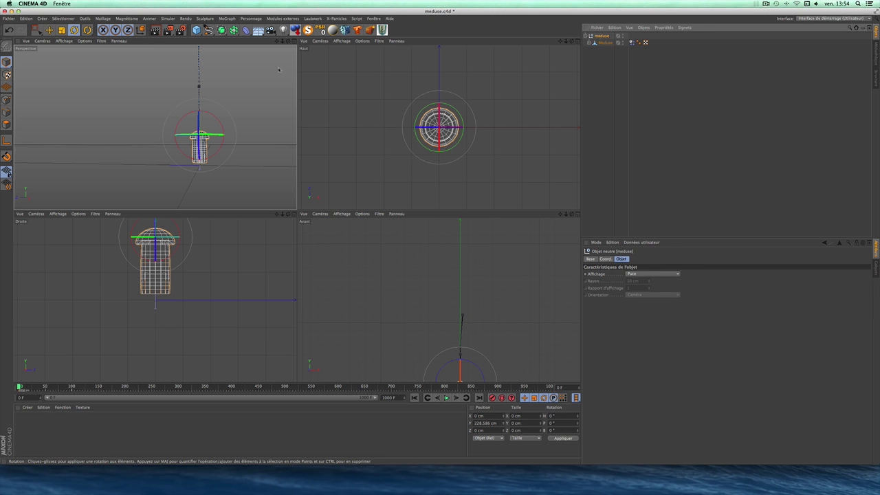
pyautogui.click(576, 215)
pyautogui.click(446, 398)
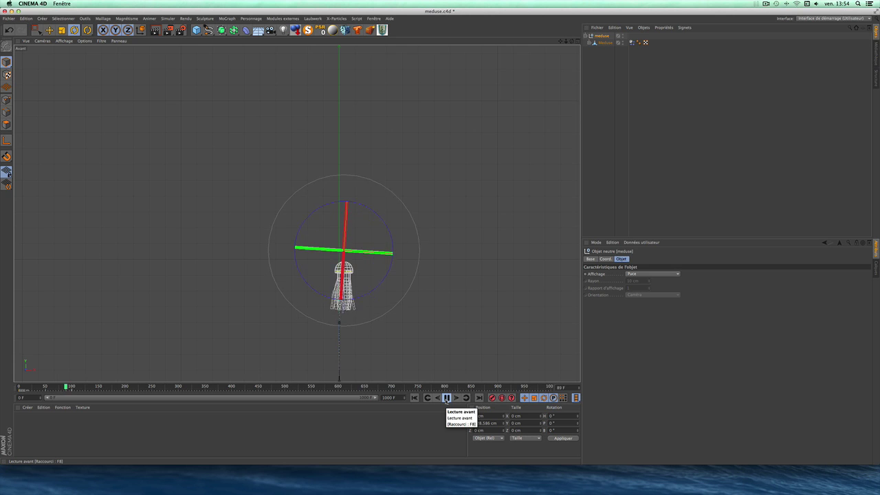
# - Stop playback at frame 126 and scrub the timeline back to frame 32
pyautogui.click(446, 397)
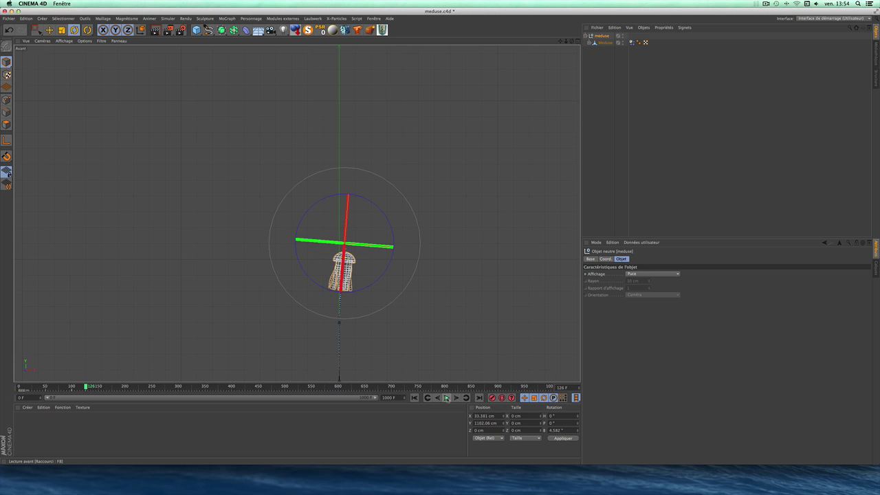
pyautogui.click(52, 387)
pyautogui.moveTo(59, 388); pyautogui.dragTo(42, 389)
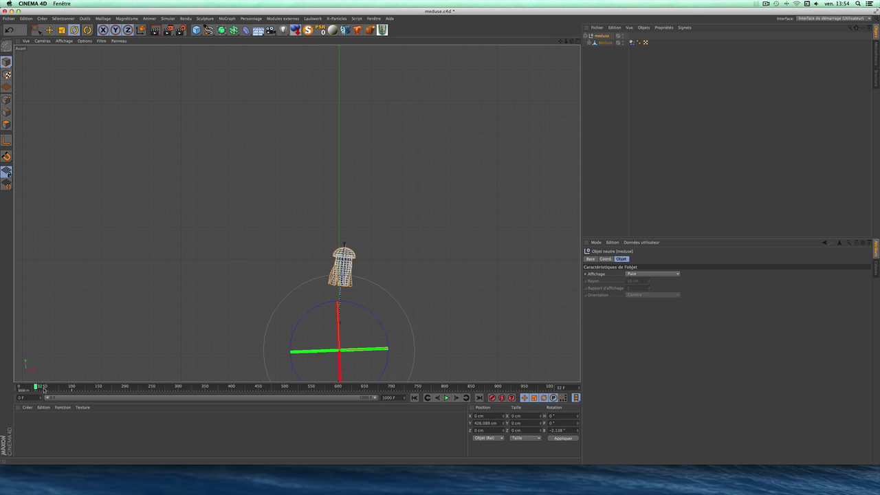
# - Box-select the null's last keyframes and drag them later to about 298 F, then rewind to frame 0
pyautogui.moveTo(84, 392); pyautogui.dragTo(136, 392)
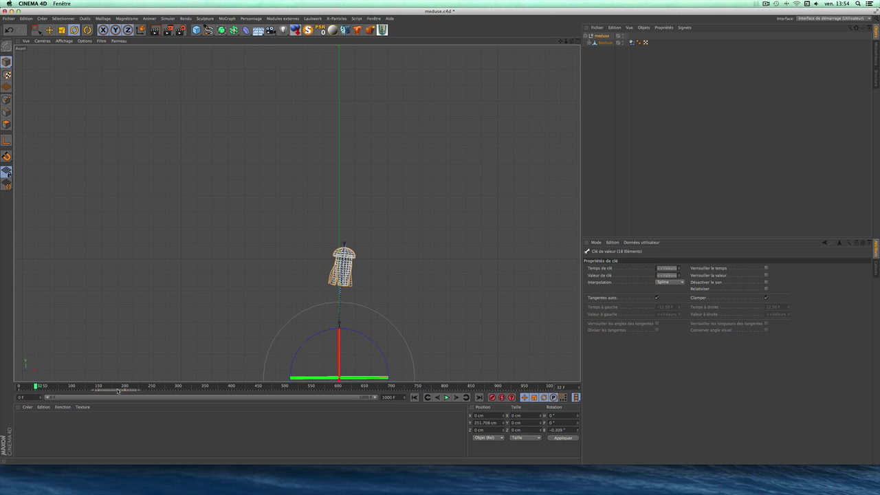
pyautogui.moveTo(146, 391); pyautogui.dragTo(30, 391)
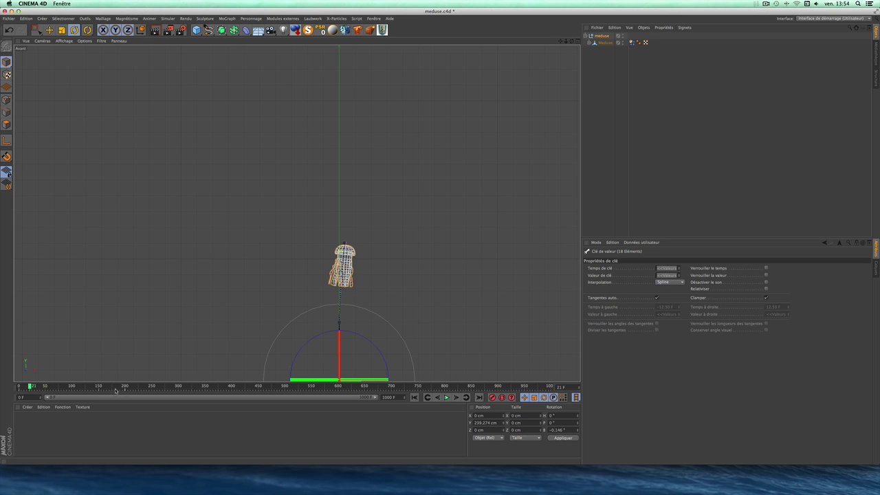
pyautogui.moveTo(132, 392); pyautogui.dragTo(152, 391)
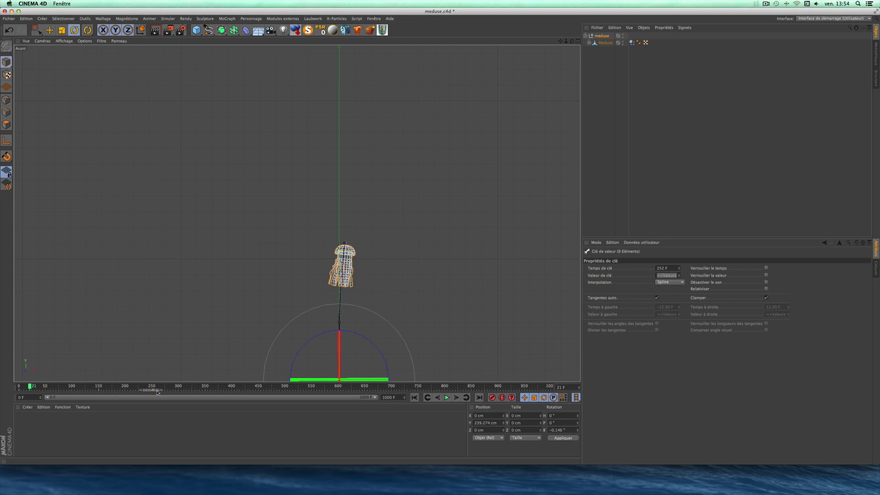
pyautogui.moveTo(157, 391); pyautogui.dragTo(177, 392)
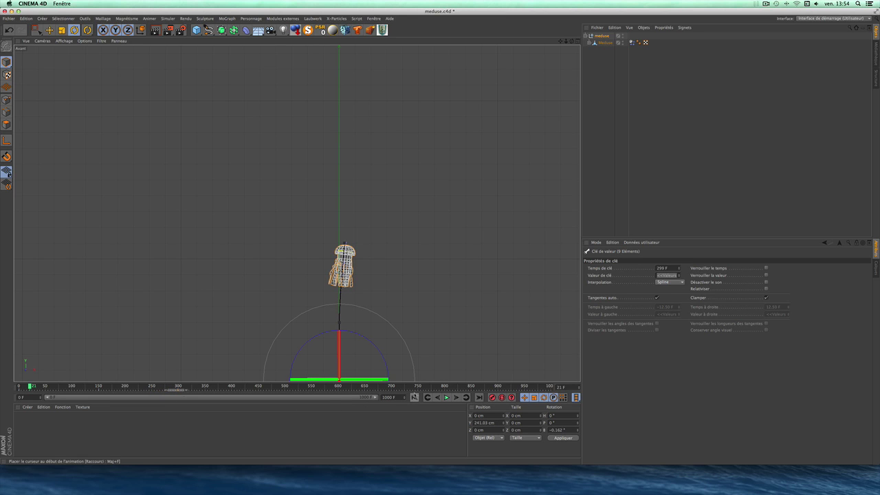
pyautogui.click(414, 397)
# - Play the retimed animation to review it, then stop playback
pyautogui.click(447, 397)
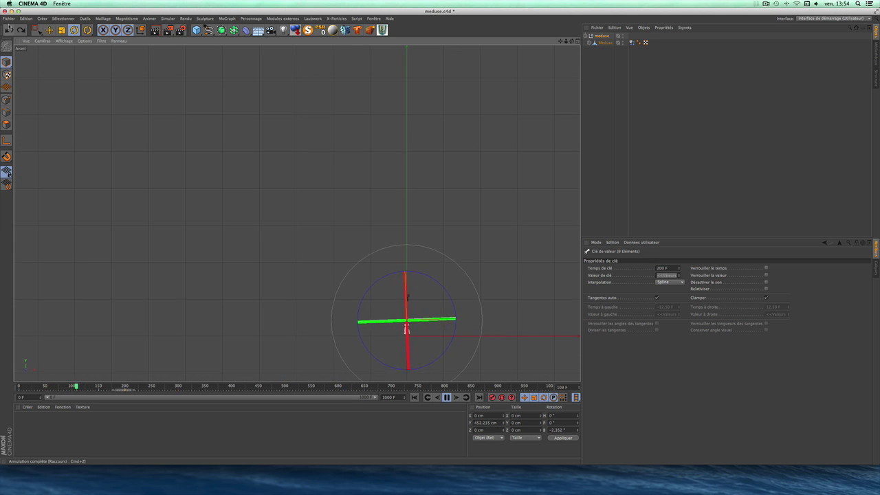
pyautogui.click(49, 31)
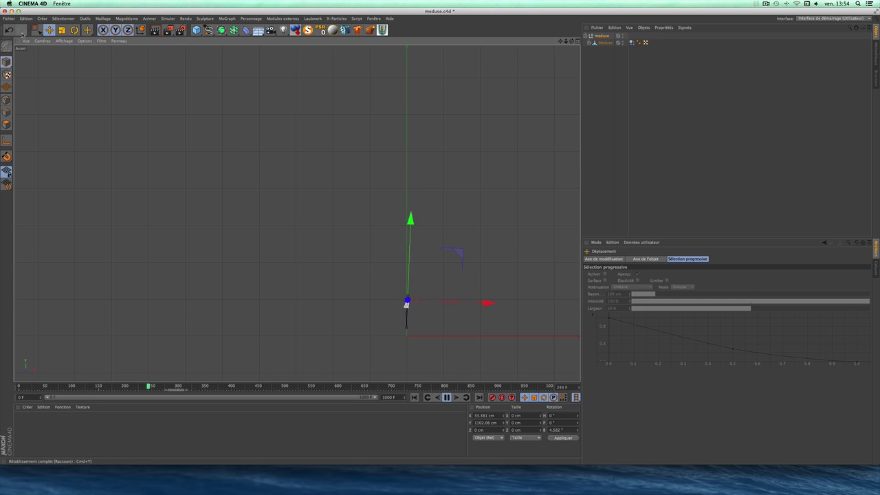
pyautogui.click(448, 398)
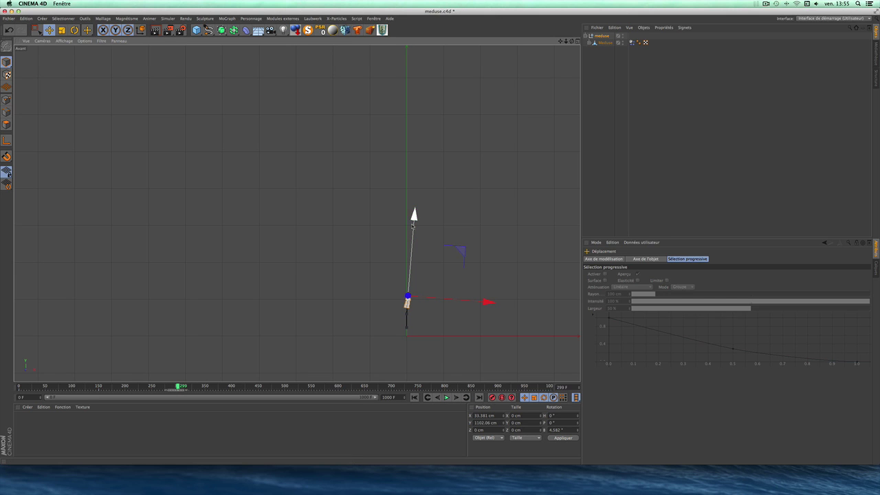
pyautogui.scroll(2, 418, 307)
pyautogui.scroll(6, 418, 308)
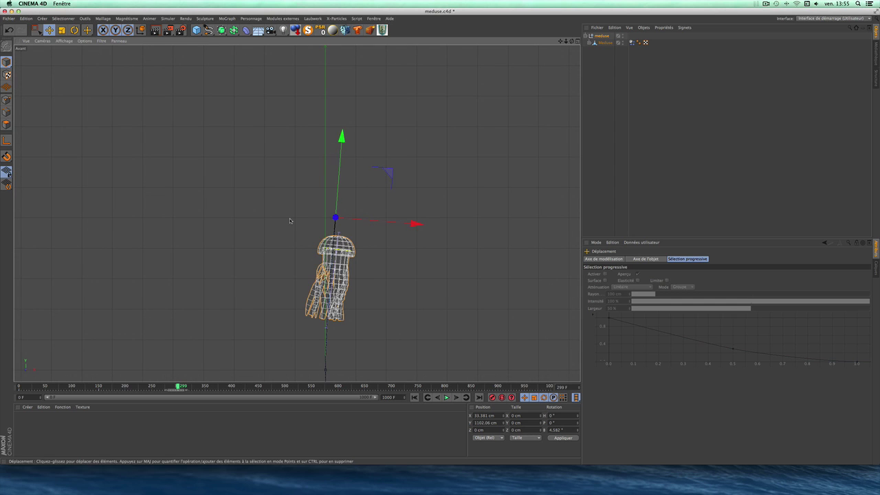
# - At frame 400, raise the meduse null higher and tilt it to -1.275°
pyautogui.moveTo(178, 387); pyautogui.dragTo(232, 387)
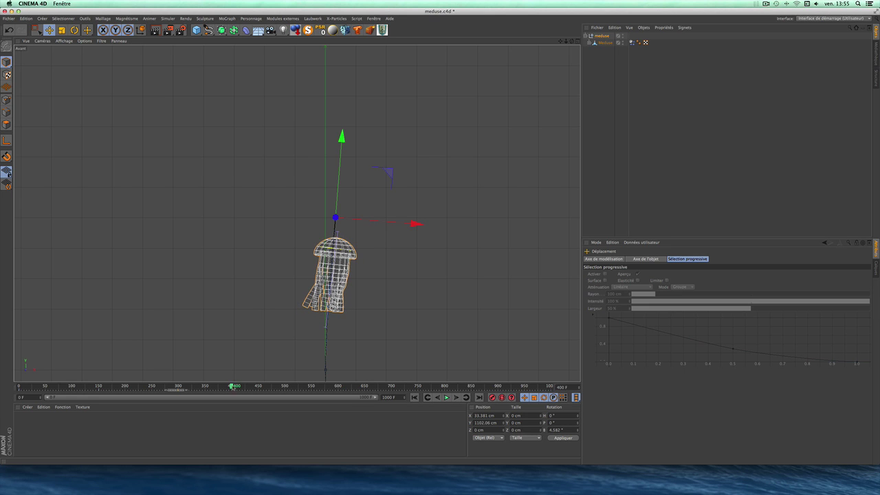
pyautogui.moveTo(341, 136); pyautogui.dragTo(345, 75)
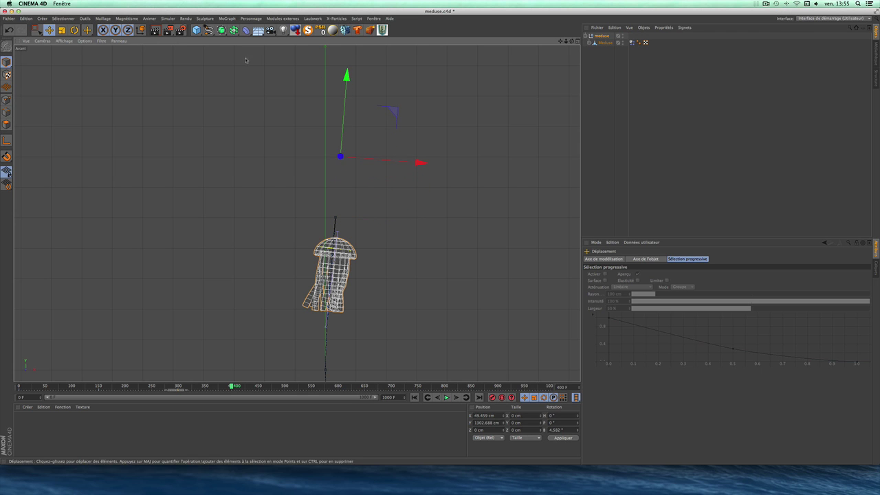
pyautogui.click(74, 29)
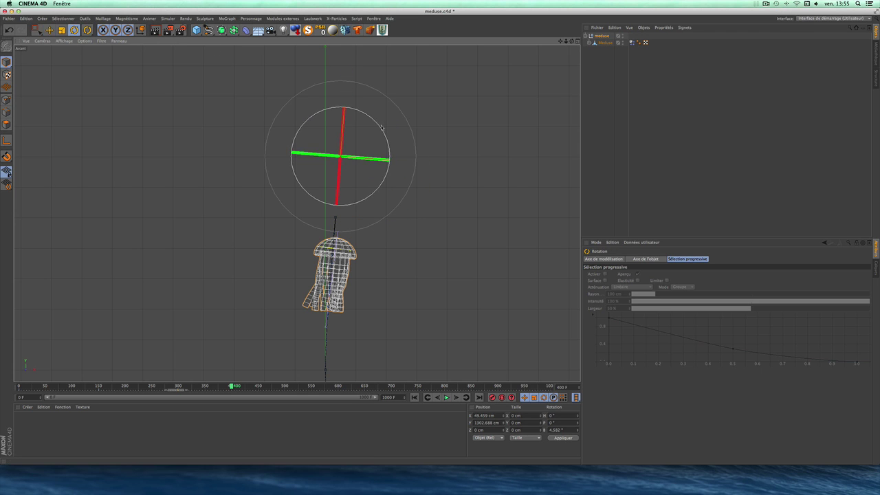
pyautogui.moveTo(379, 128); pyautogui.dragTo(373, 123)
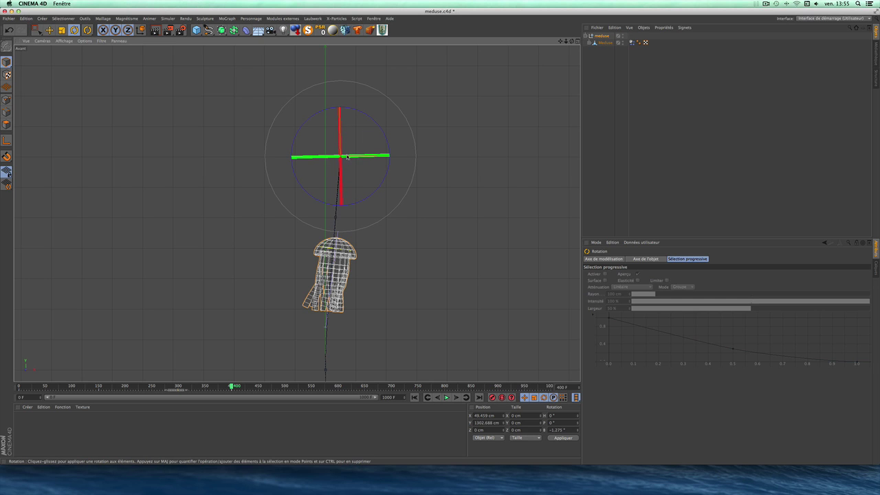
# - At frame 497, raise the null to Y 1587.098 cm, shift it left, and tilt it to 3.675°
pyautogui.moveTo(232, 386); pyautogui.dragTo(284, 391)
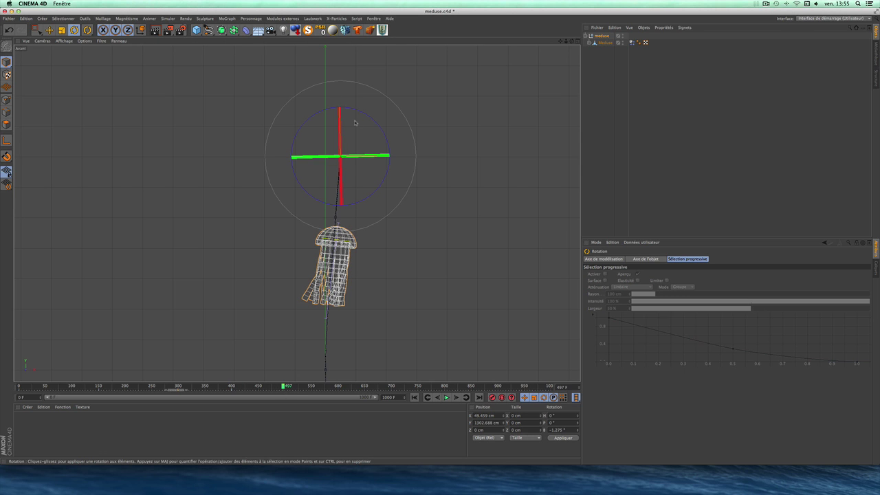
pyautogui.click(87, 30)
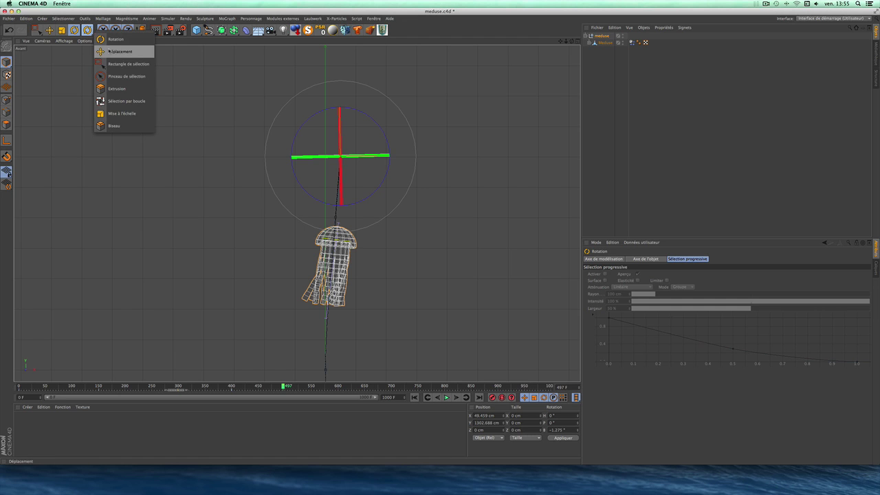
pyautogui.click(117, 51)
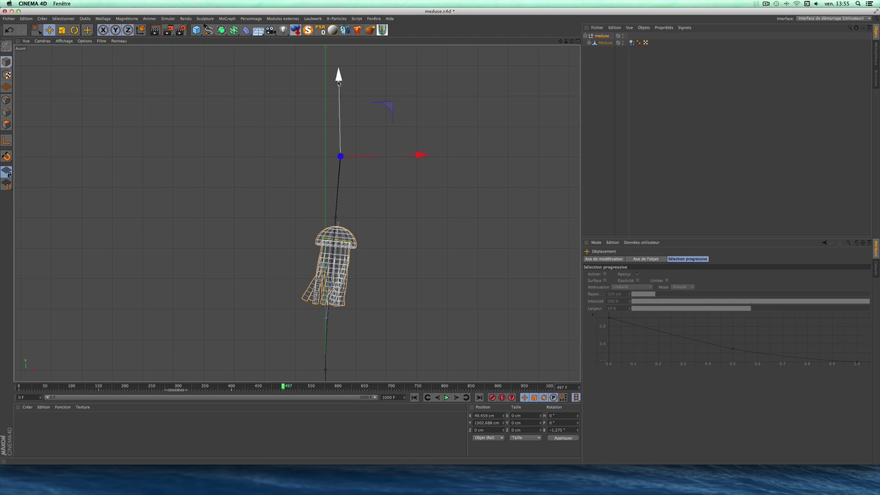
pyautogui.moveTo(338, 81); pyautogui.dragTo(338, 3)
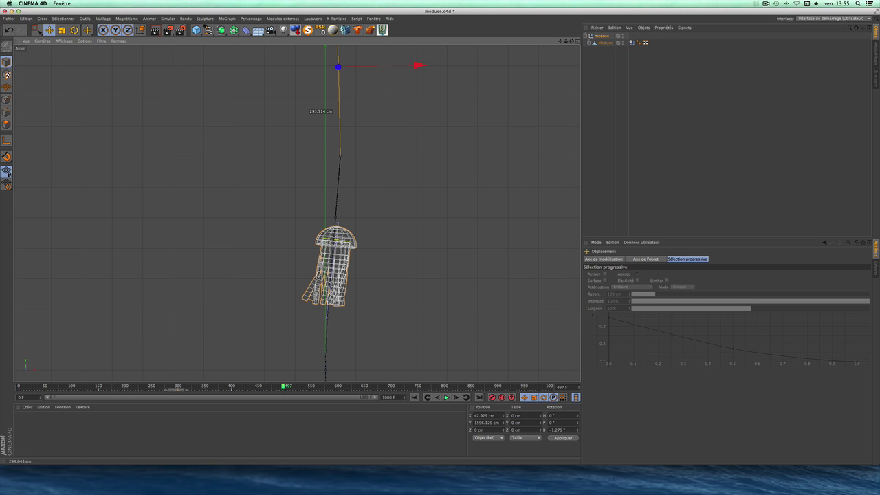
pyautogui.moveTo(339, 79); pyautogui.dragTo(338, 82)
pyautogui.moveTo(418, 68); pyautogui.dragTo(402, 68)
pyautogui.press('0')
pyautogui.click(85, 31)
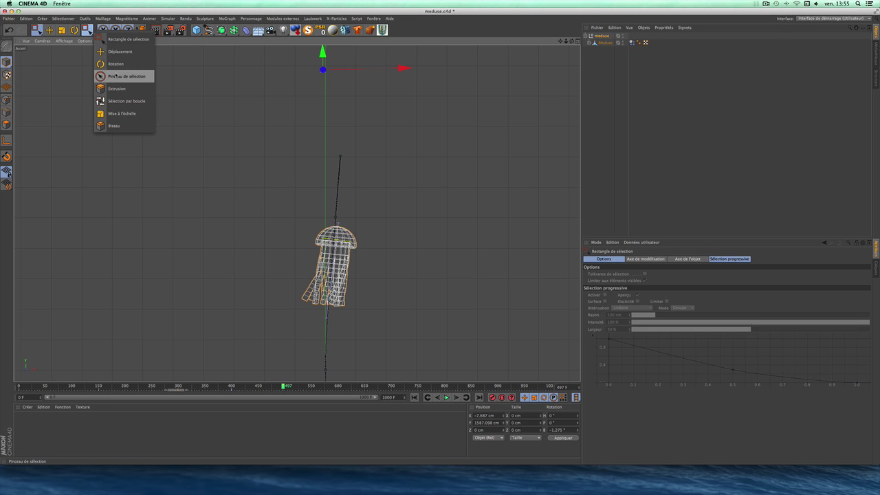
pyautogui.click(115, 63)
pyautogui.moveTo(373, 62); pyautogui.dragTo(375, 71)
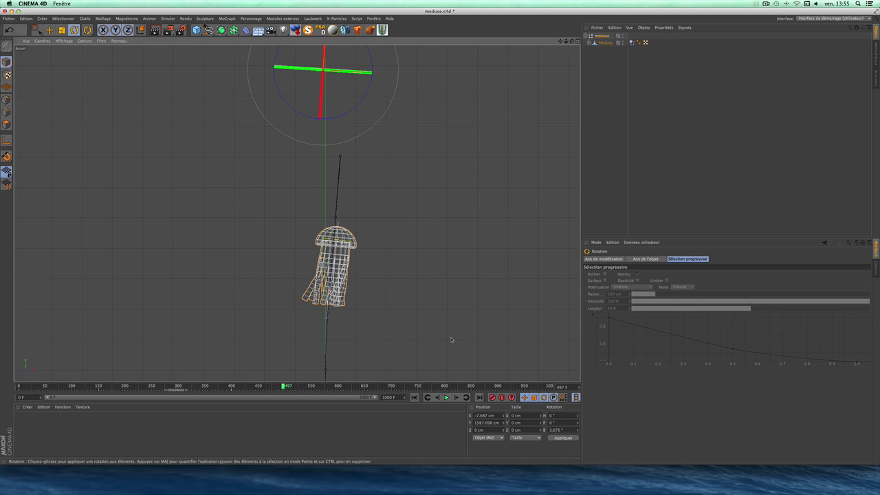
# - Rewind to frame 0 and play the extended swim animation
pyautogui.scroll(-5, 406, 247)
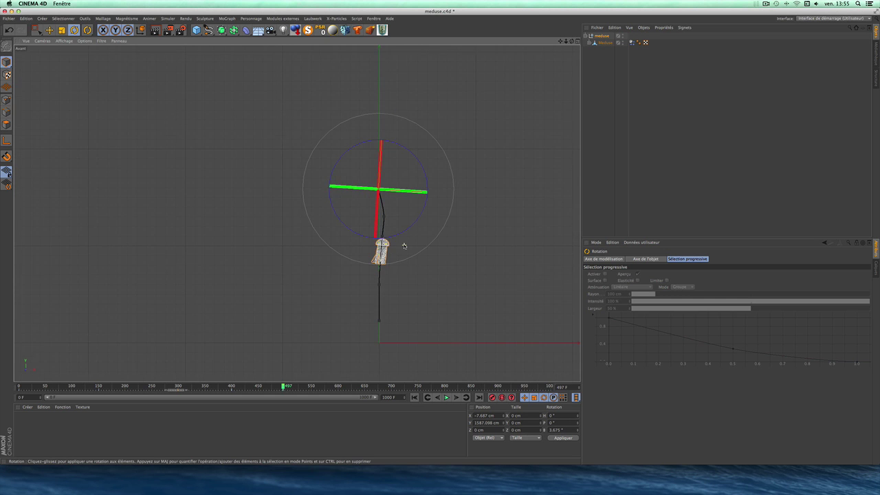
pyautogui.click(428, 397)
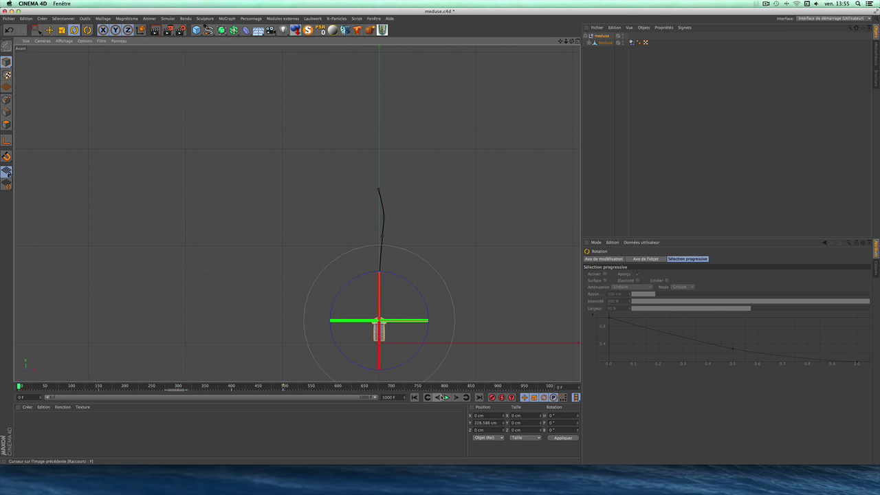
pyautogui.click(446, 398)
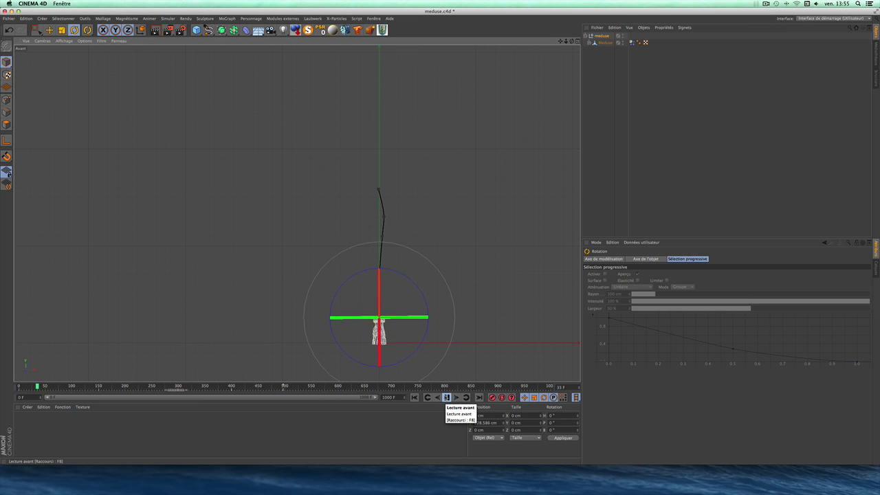
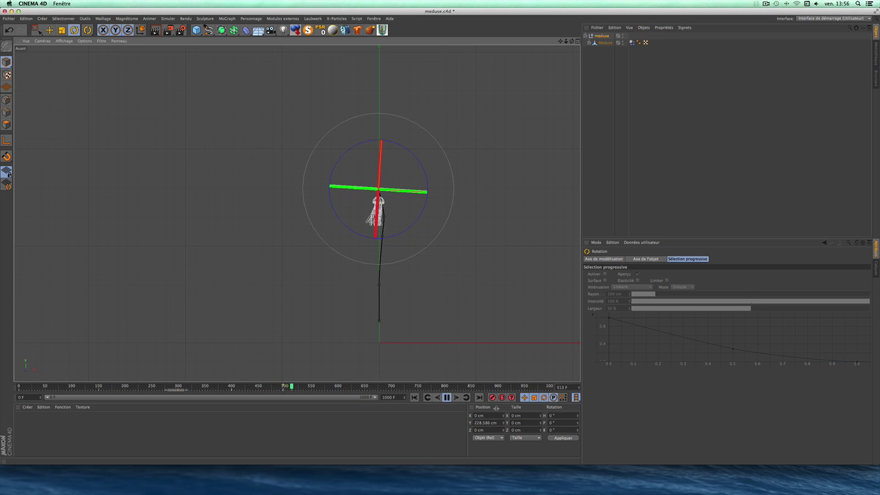
# - Stop playback, rewind to frame 0, and maximise the Perspective viewport from the four-view layout
pyautogui.click(448, 398)
pyautogui.click(414, 397)
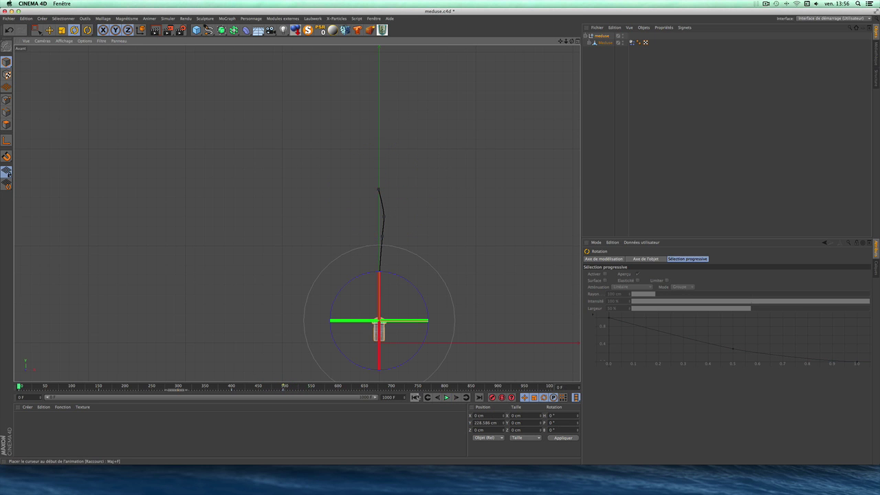
pyautogui.click(313, 51)
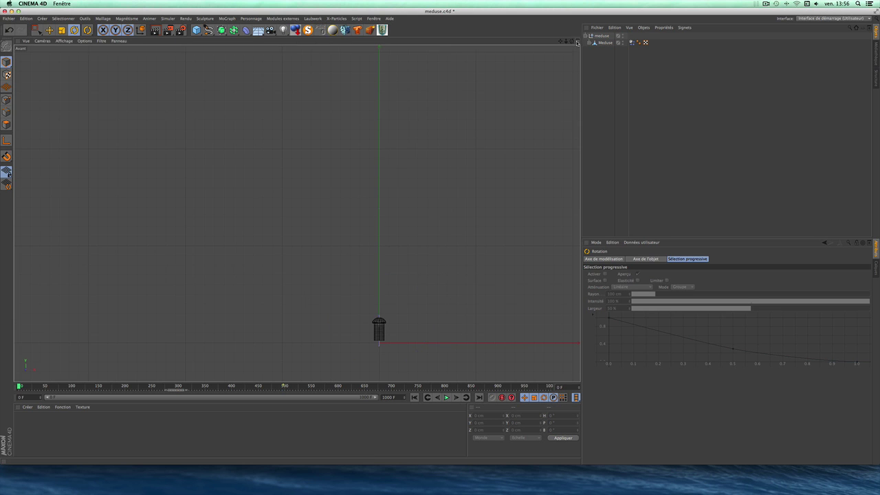
pyautogui.middleClick(313, 50)
pyautogui.middleClick(294, 42)
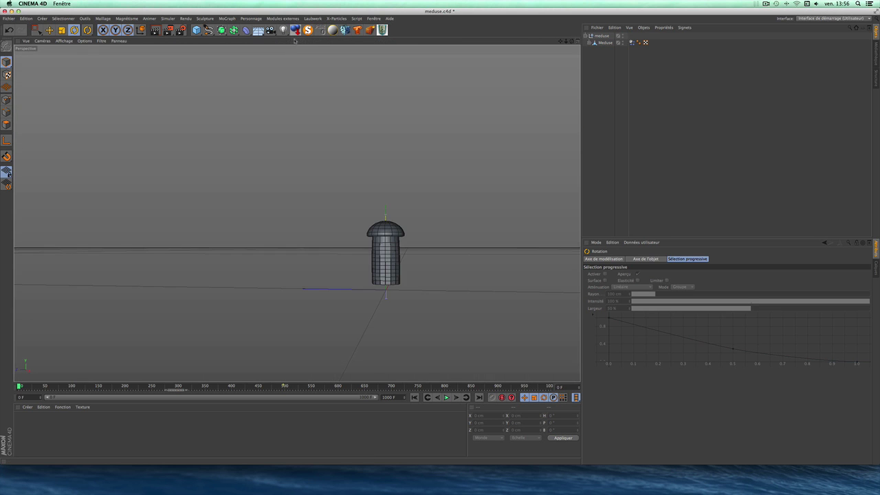
# - Zoom in on the jellyfish, play the animation, then stop and rewind to frame 0
pyautogui.scroll(2, 441, 239)
pyautogui.scroll(3, 440, 240)
pyautogui.scroll(2, 441, 239)
pyautogui.scroll(-1, 441, 239)
pyautogui.click(446, 398)
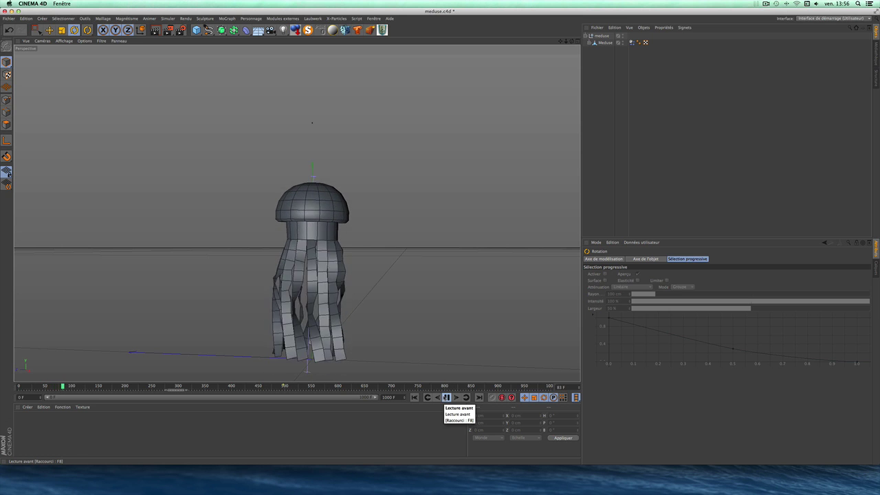
pyautogui.click(446, 397)
pyautogui.click(414, 397)
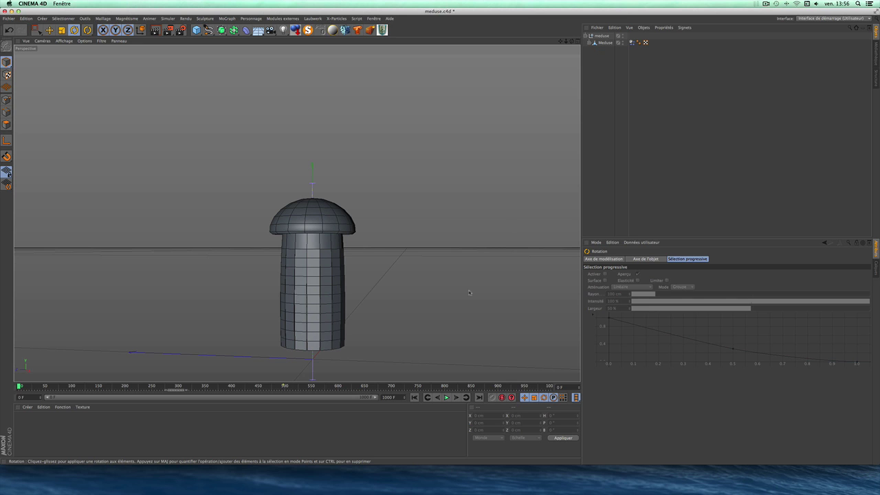
# - Expand Meduse and select its Ecraser & Etirer deformer to show its Facteur settings
pyautogui.scroll(-3, 484, 290)
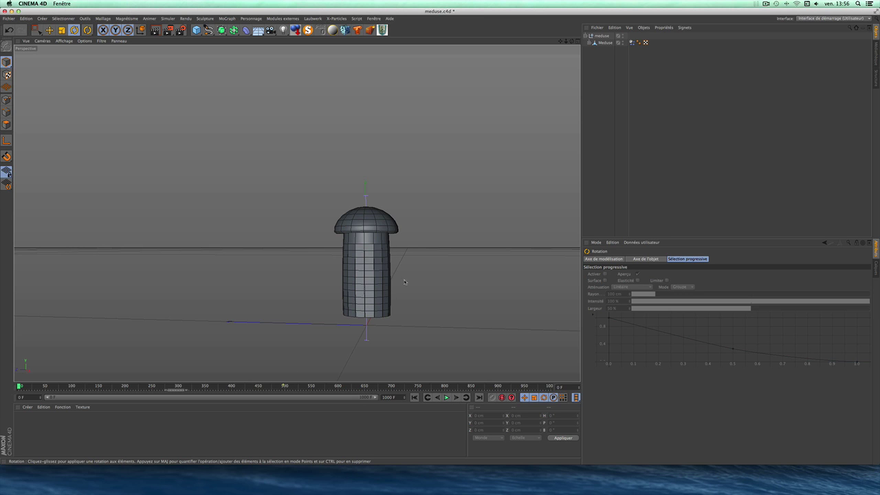
pyautogui.scroll(3, 405, 282)
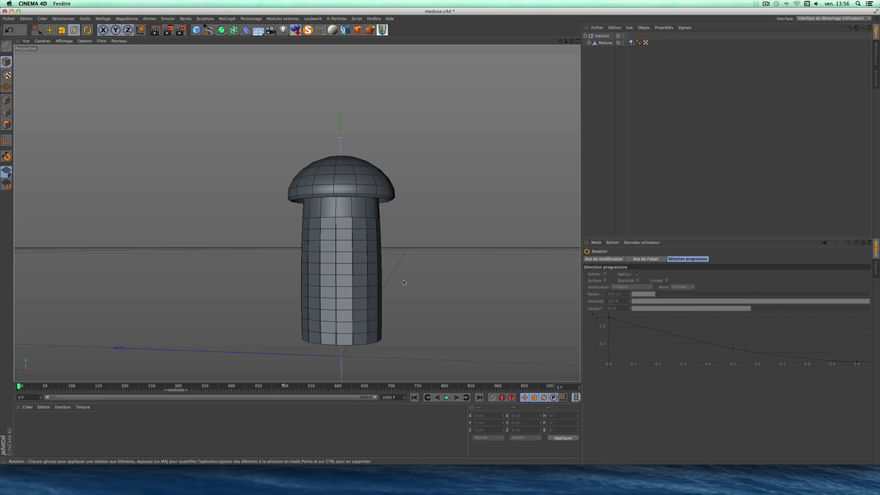
pyautogui.click(589, 43)
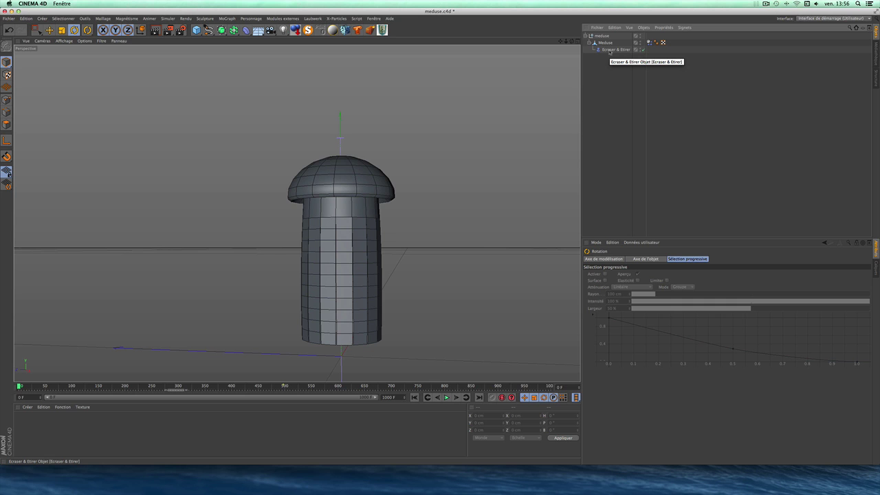
pyautogui.scroll(-2, 494, 144)
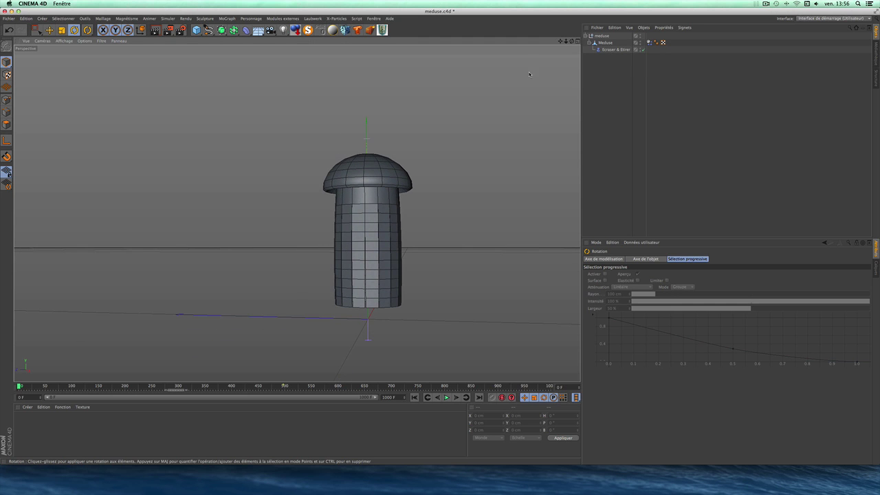
pyautogui.keyDown('alt'); pyautogui.moveTo(357, 170); pyautogui.dragTo(295, 204, button='middle'); pyautogui.keyUp('alt')
pyautogui.scroll(-1, 516, 169)
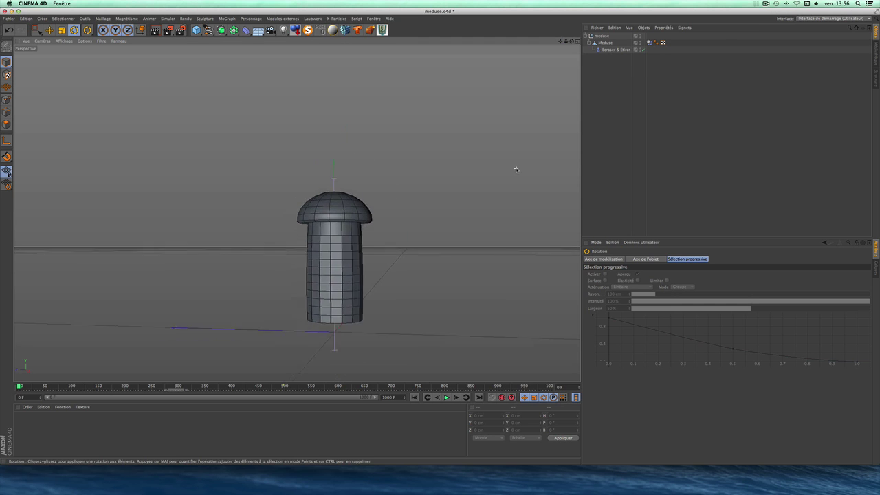
pyautogui.scroll(-1, 516, 169)
pyautogui.click(615, 50)
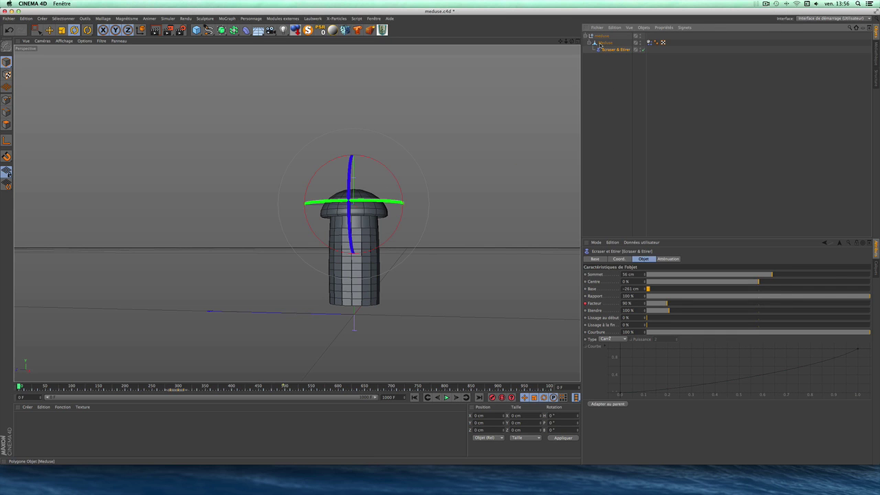
# - Bake Meduse's soft-body dynamics simulation into its cache from the Cache tab
pyautogui.click(605, 43)
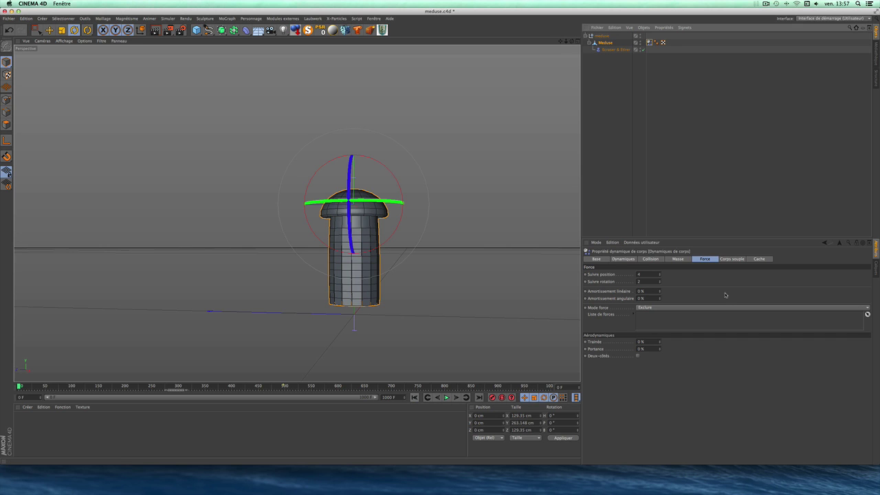
pyautogui.click(756, 259)
pyautogui.click(619, 287)
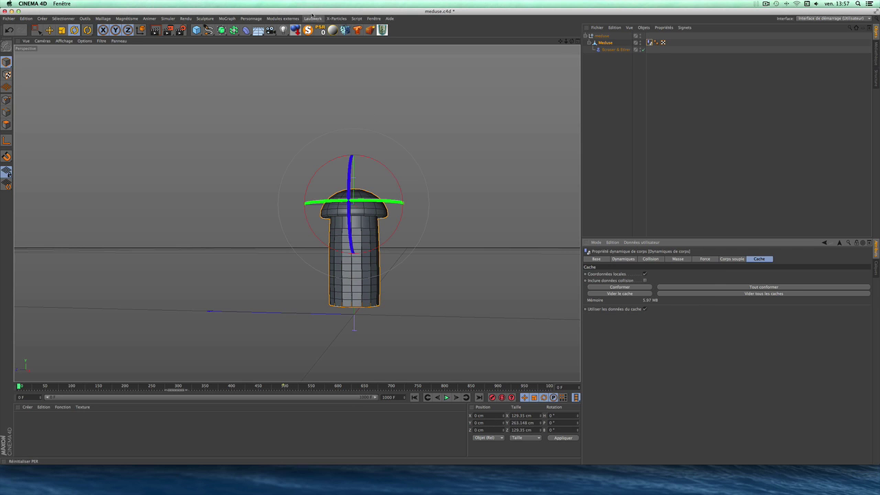
pyautogui.click(367, 21)
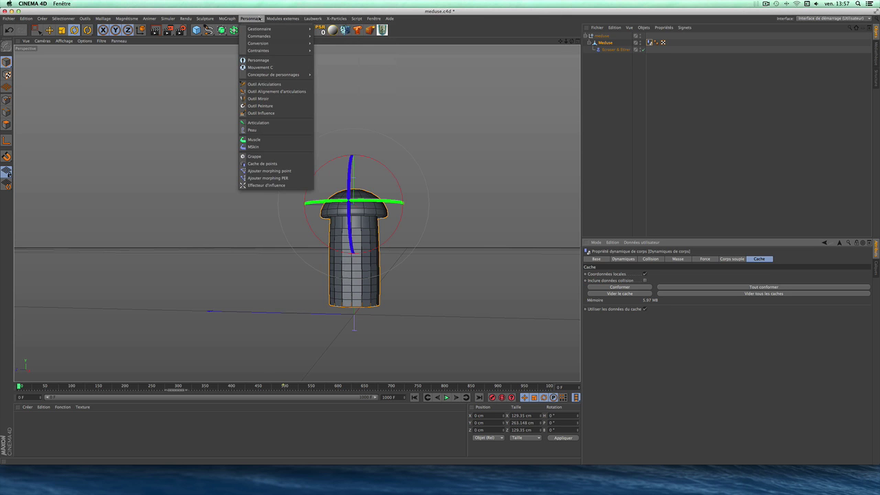
pyautogui.moveTo(260, 29)
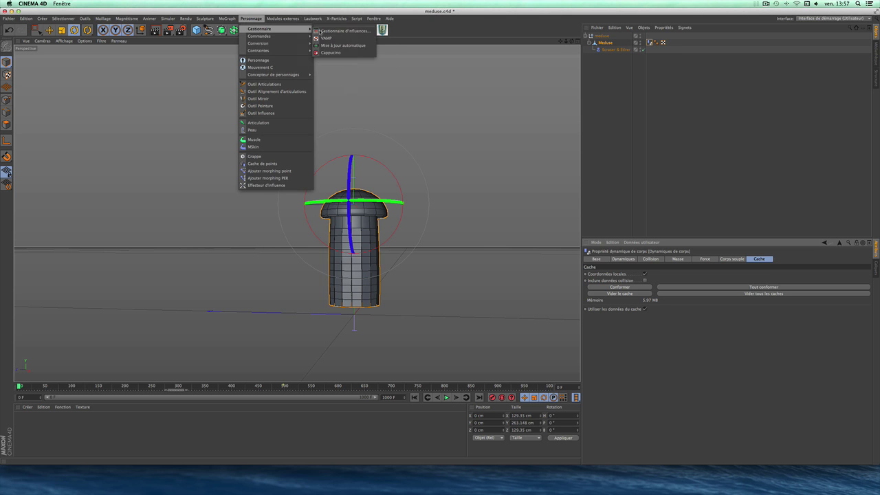
# - Open Cappuccino, uncheck Echelle and Rotation, and activate real-time recording
pyautogui.click(330, 52)
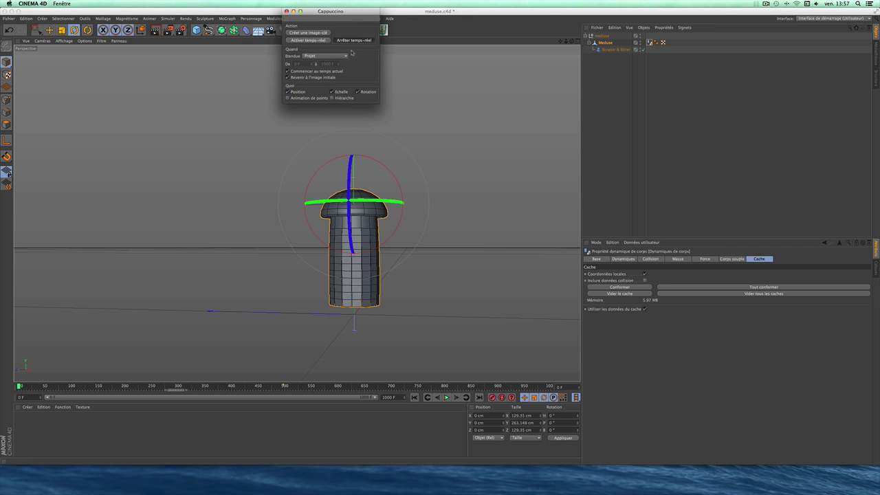
pyautogui.click(332, 92)
pyautogui.click(358, 91)
pyautogui.moveTo(340, 16); pyautogui.dragTo(412, 19)
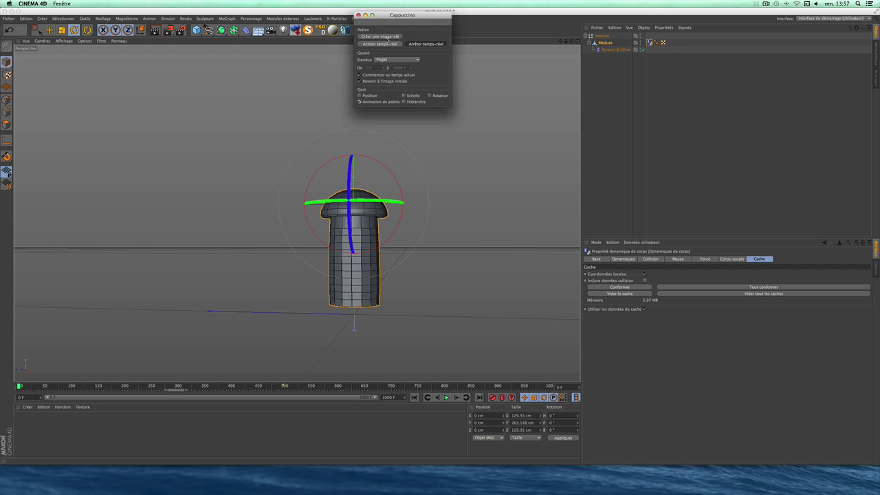
pyautogui.click(367, 44)
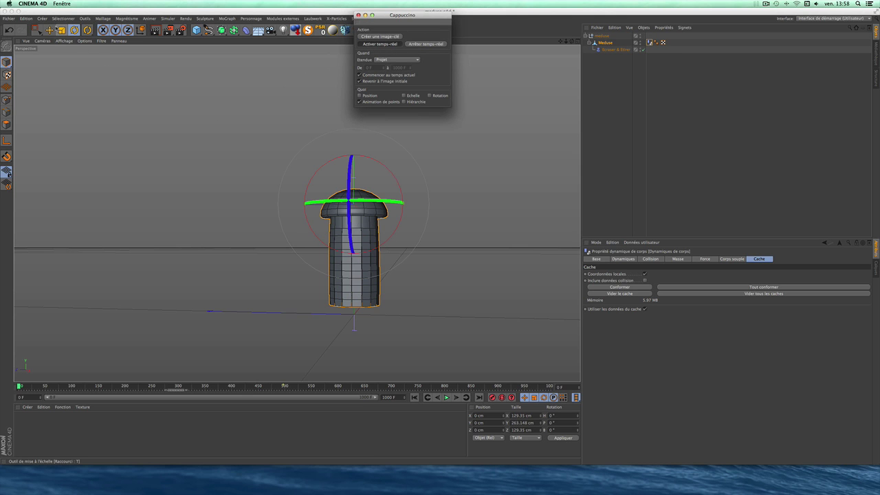
pyautogui.click(49, 30)
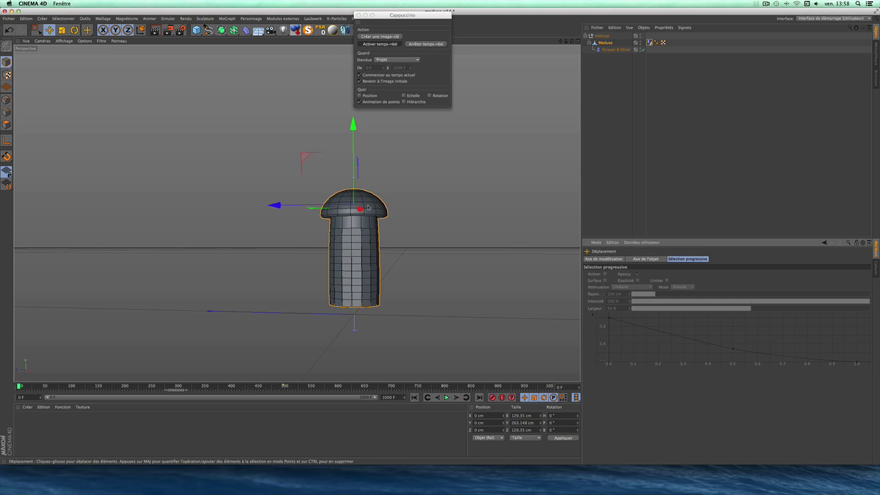
# - Drag the jellyfish around the viewport while Cappuccino records its swimming path
pyautogui.moveTo(370, 206); pyautogui.dragTo(369, 206)
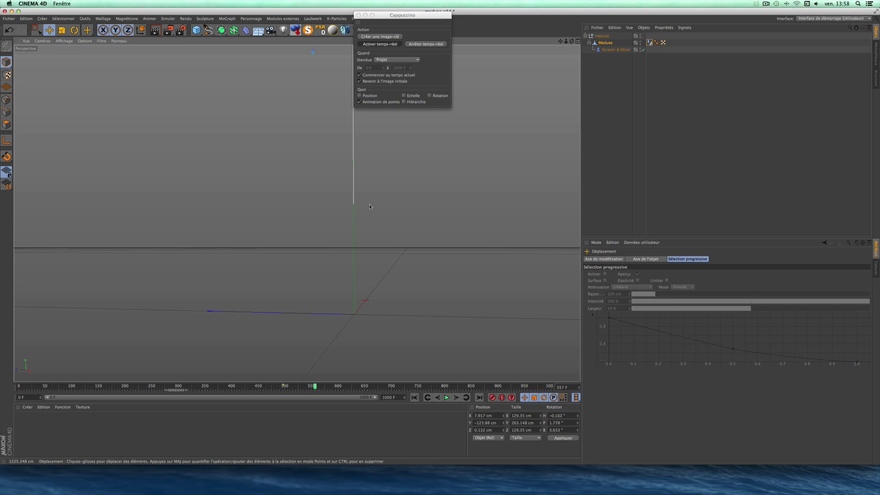
pyautogui.moveTo(370, 206); pyautogui.dragTo(370, 206)
pyautogui.moveTo(369, 206); pyautogui.dragTo(370, 206)
pyautogui.moveTo(369, 207); pyautogui.dragTo(370, 206)
pyautogui.moveTo(369, 206); pyautogui.dragTo(369, 206)
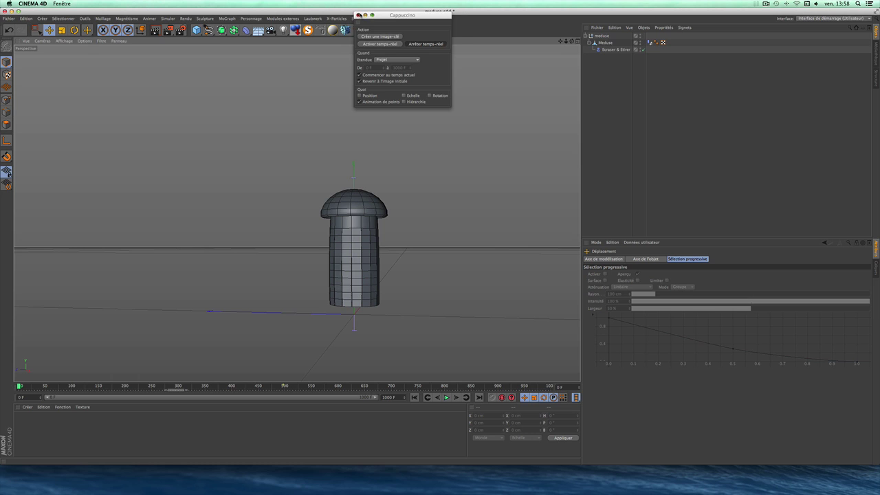
# - Close Cappuccino and preview the recorded animation, rewinding to frame 0
pyautogui.click(358, 14)
pyautogui.click(446, 397)
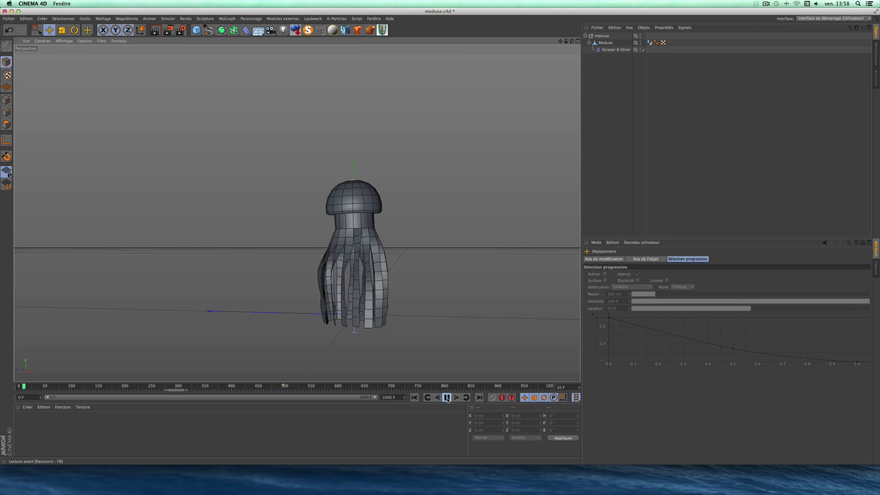
pyautogui.click(447, 397)
pyautogui.click(414, 398)
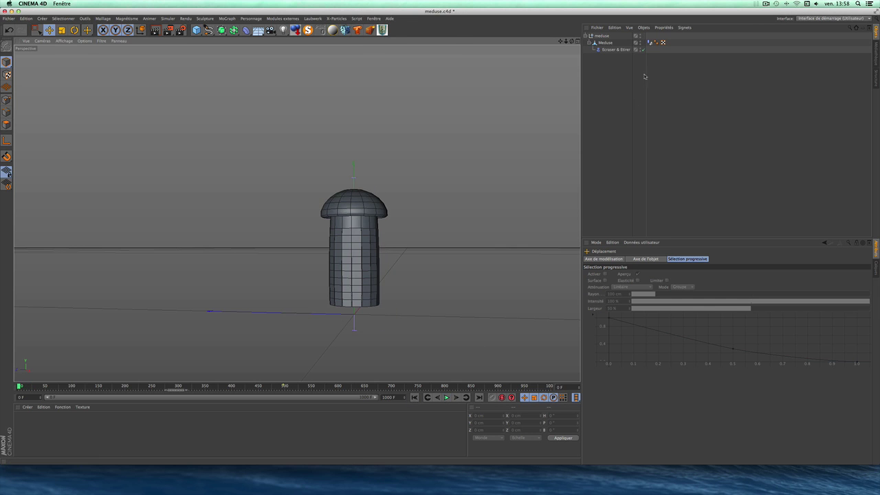
# - Delete the Ecraser & Etirer deformer and replay the animation, returning to frame 0
pyautogui.click(613, 50)
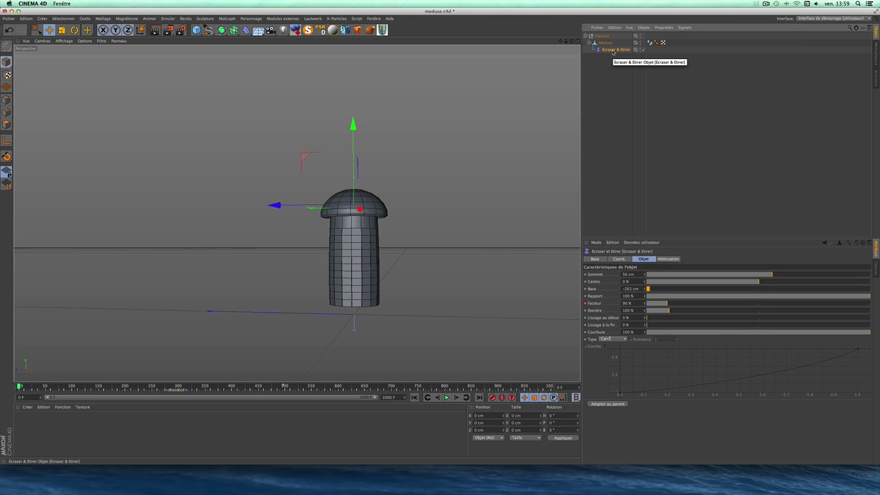
pyautogui.press('Delete')
pyautogui.click(447, 397)
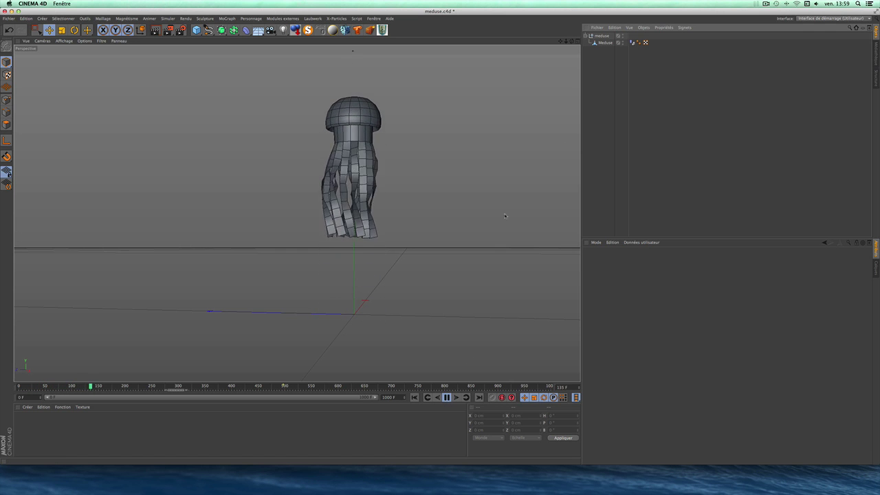
pyautogui.press('F8')
pyautogui.hotkey('shift', 'f')
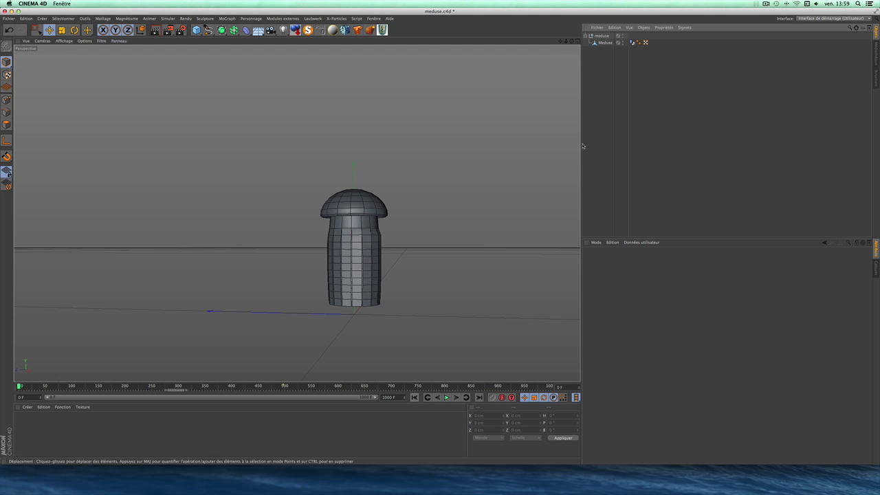
# - Play the Meduse animation, stop it at frame 201, and rewind to frame 0
pyautogui.click(602, 43)
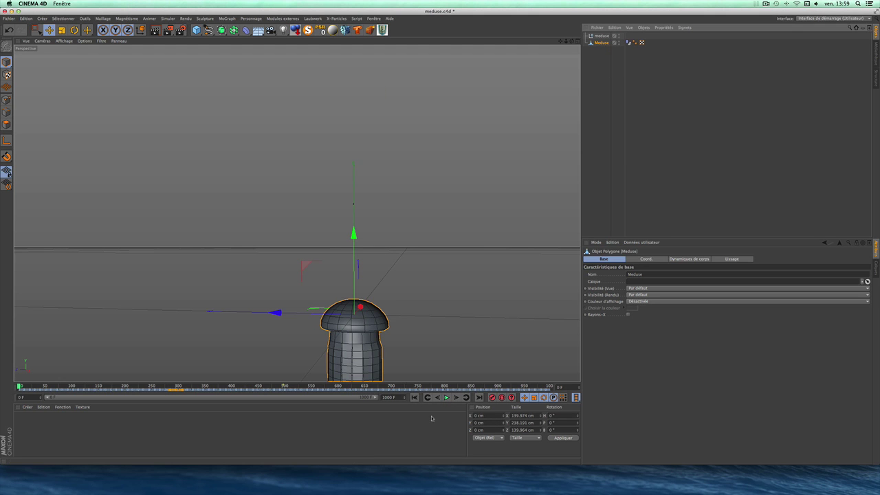
pyautogui.click(446, 397)
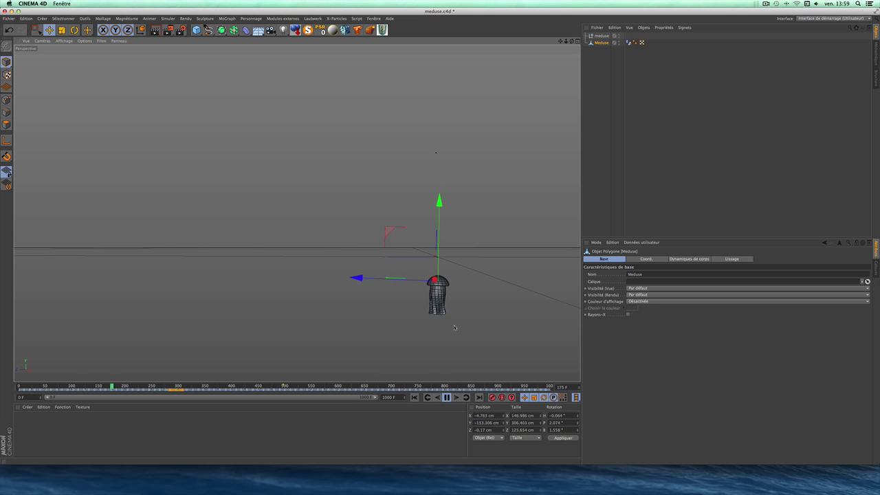
pyautogui.click(446, 397)
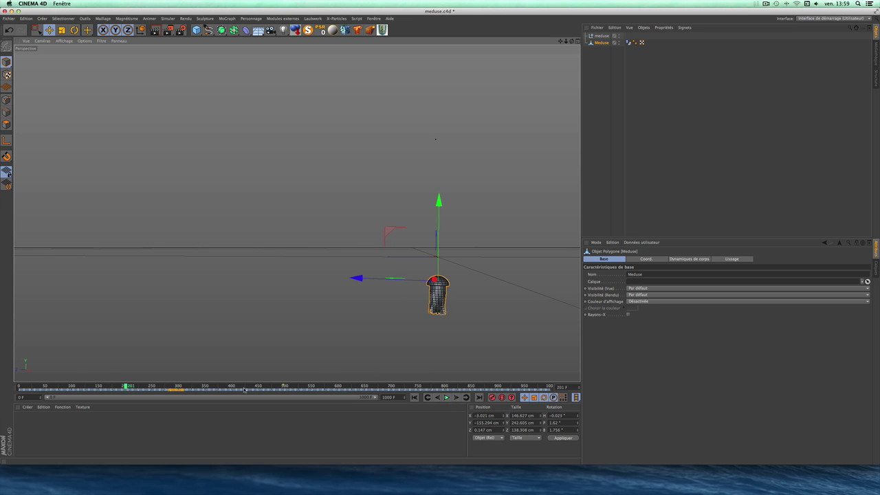
pyautogui.click(415, 397)
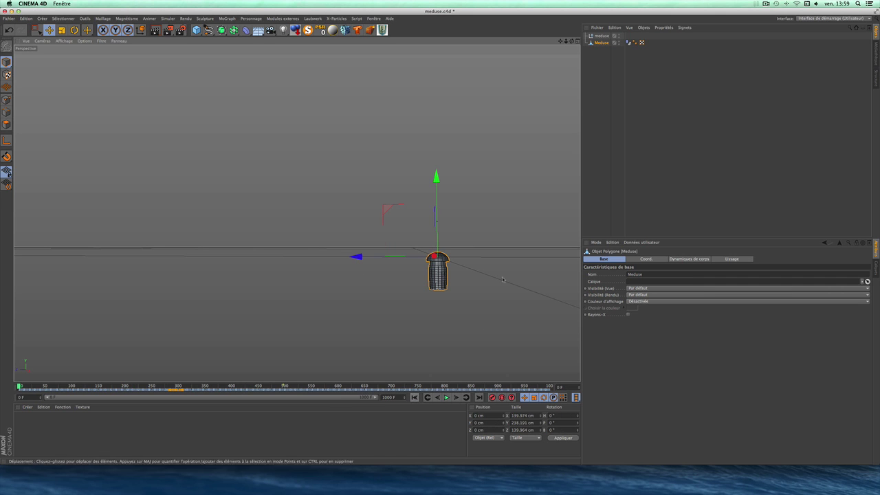
# - Parent Meduse under the meduse null, then replay and rewind the animation to frame 0
pyautogui.moveTo(602, 43); pyautogui.dragTo(602, 35)
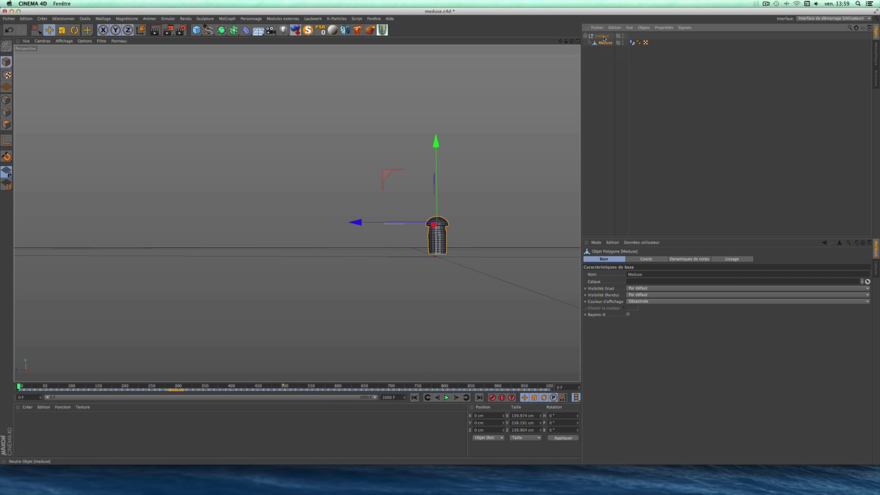
pyautogui.click(446, 398)
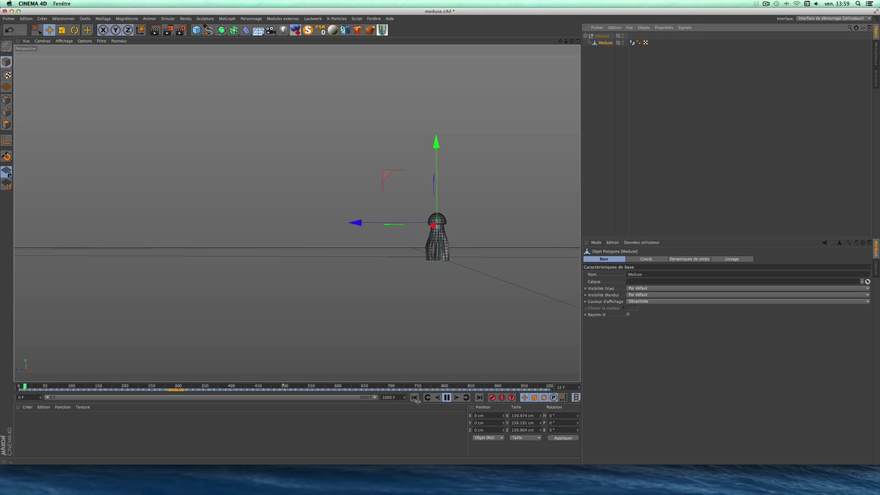
pyautogui.click(414, 397)
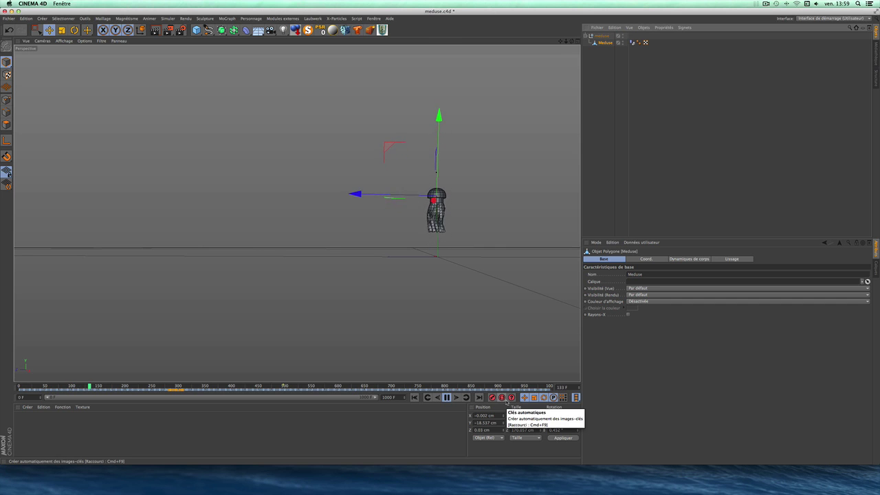
pyautogui.click(447, 397)
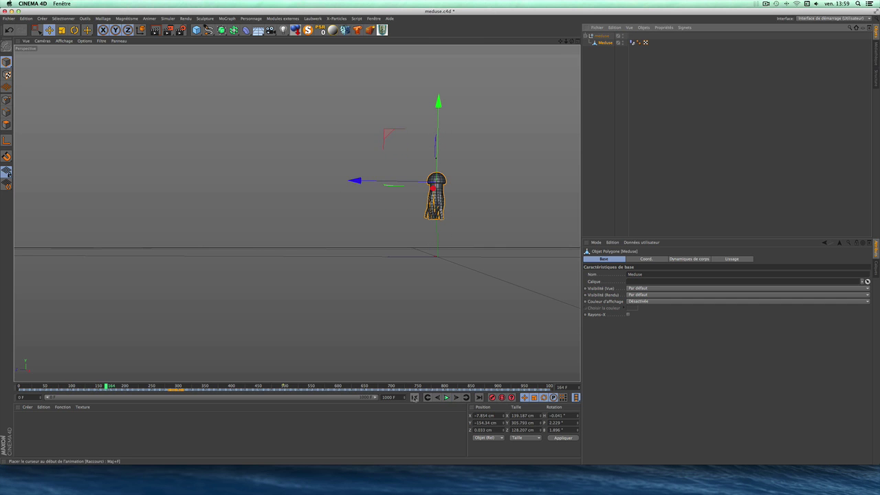
pyautogui.click(414, 397)
pyautogui.moveTo(377, 182)
pyautogui.mouseDown(button='middle')
pyautogui.moveTo(297, 213)
pyautogui.moveTo(288, 207)
pyautogui.mouseUp(button='middle')
# - Collapse the meduse group and add a Surface tissu cloth object from Simuler > Tissu
pyautogui.scroll(3, 365, 269)
pyautogui.scroll(3, 366, 269)
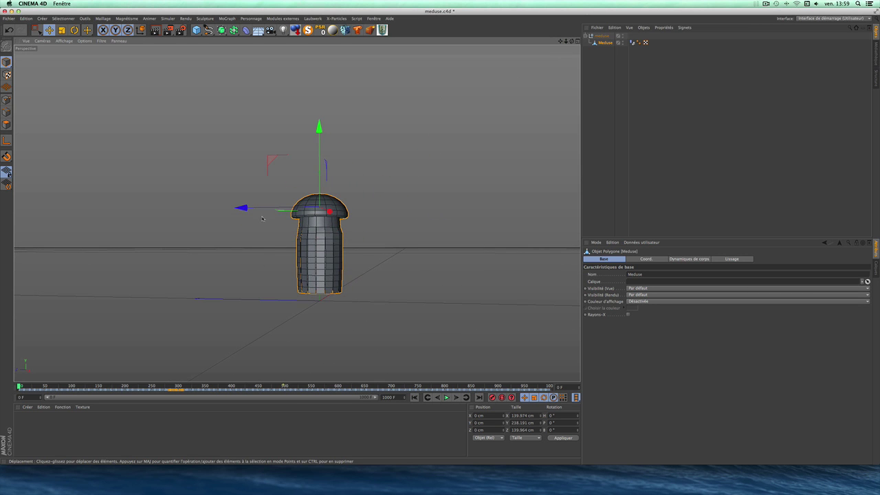
pyautogui.scroll(1, 262, 218)
pyautogui.scroll(1, 344, 222)
pyautogui.scroll(1, 344, 222)
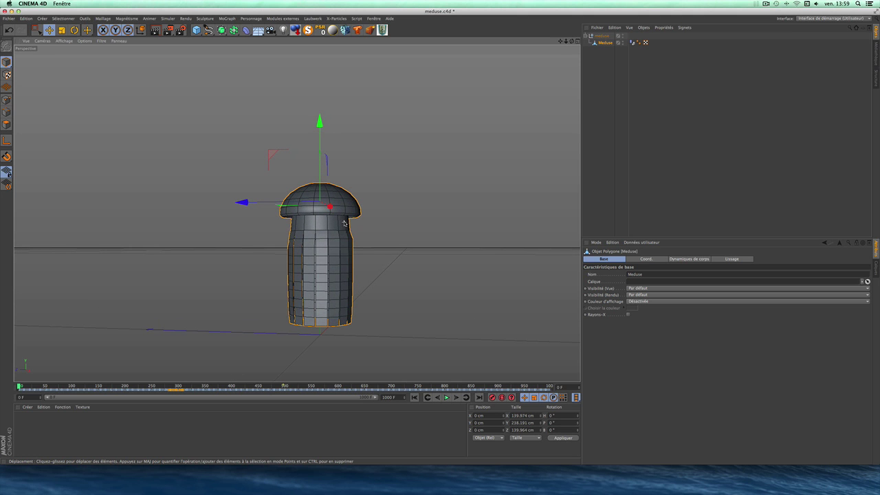
pyautogui.moveTo(560, 41); pyautogui.dragTo(568, 21)
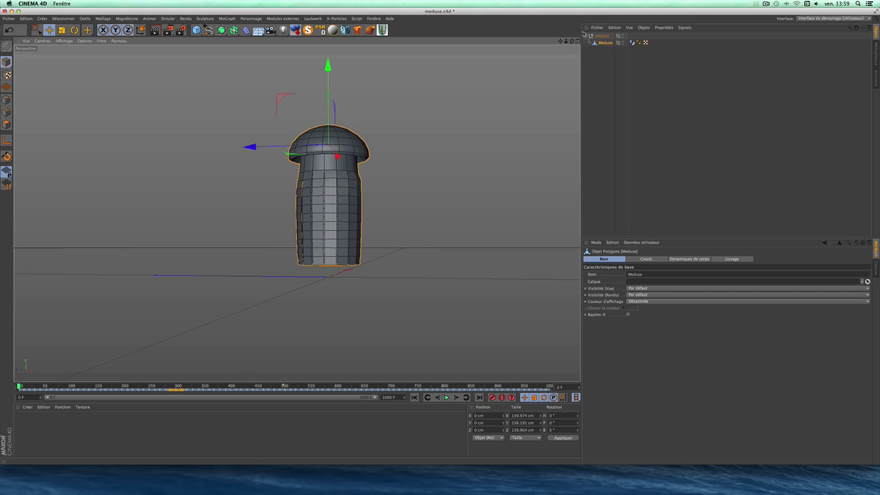
pyautogui.click(584, 35)
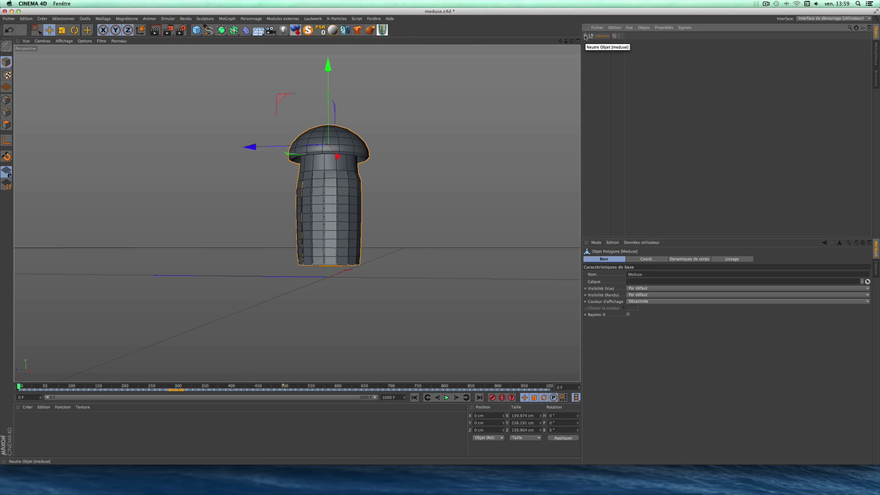
pyautogui.click(168, 19)
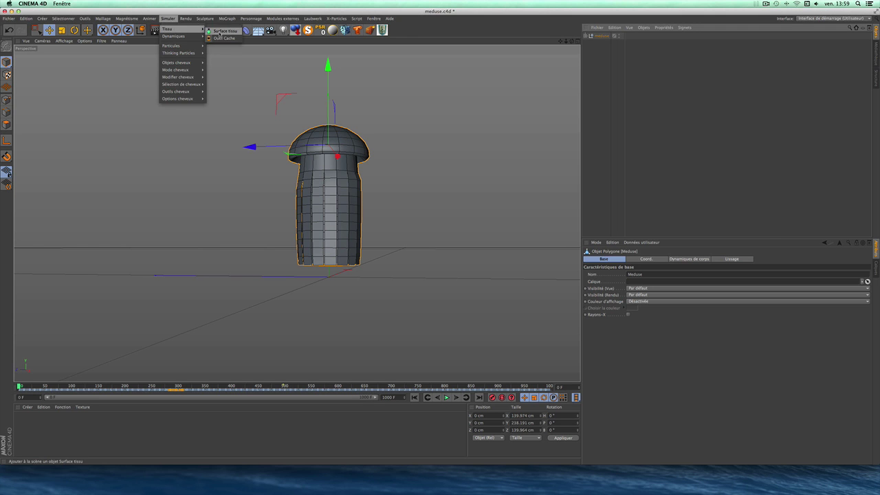
pyautogui.click(221, 31)
# - Nest the meduse group inside Surface tissu and select the cloth surface
pyautogui.moveTo(602, 42); pyautogui.dragTo(605, 35)
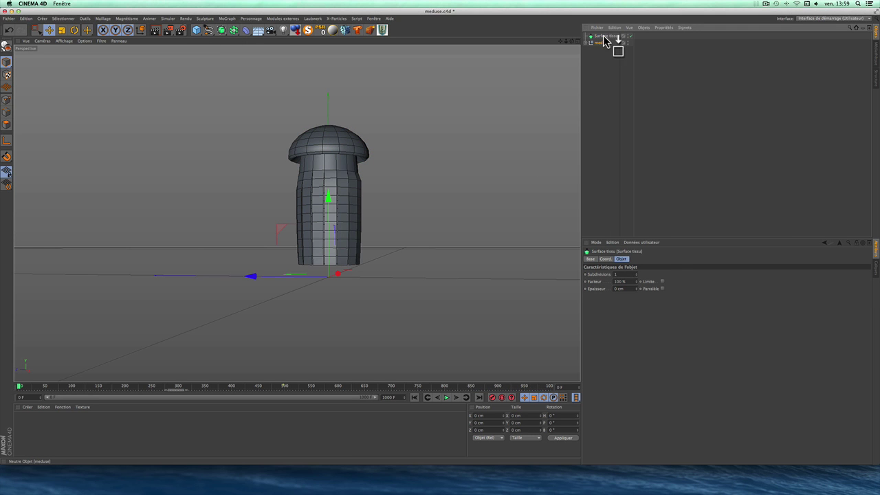
pyautogui.scroll(3, 339, 278)
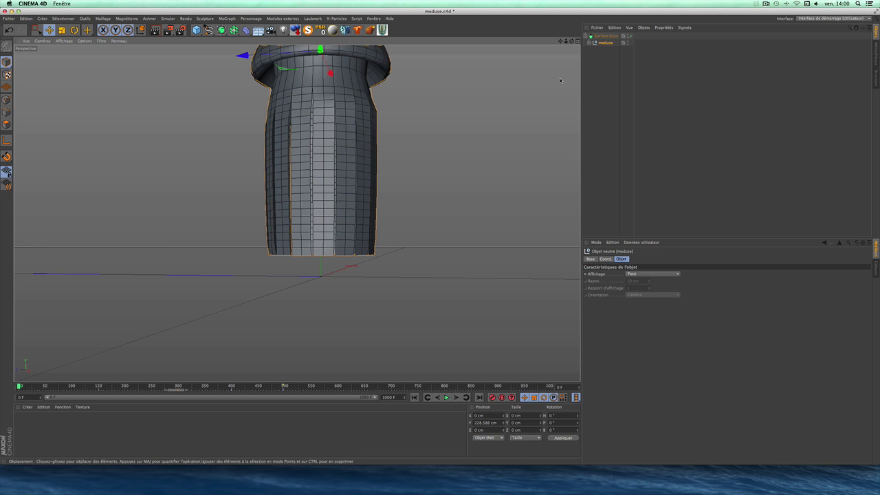
pyautogui.keyDown('alt'); pyautogui.moveTo(560, 80); pyautogui.dragTo(543, 117); pyautogui.keyUp('alt')
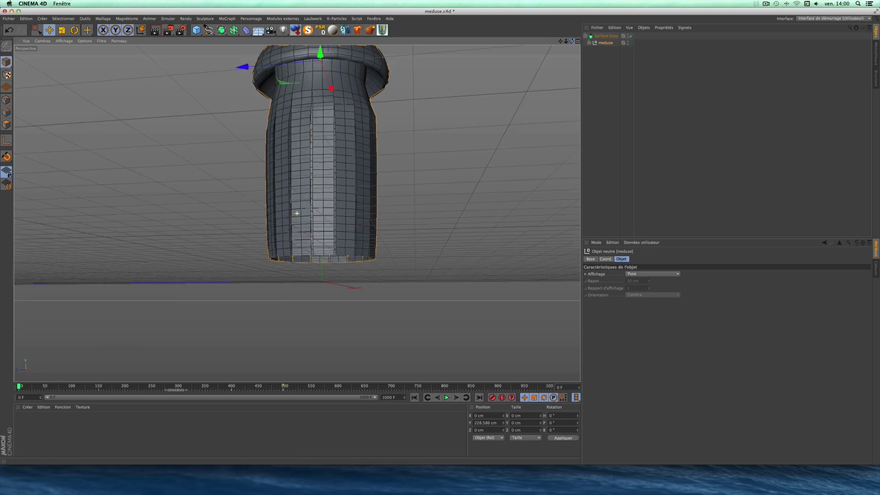
pyautogui.click(604, 36)
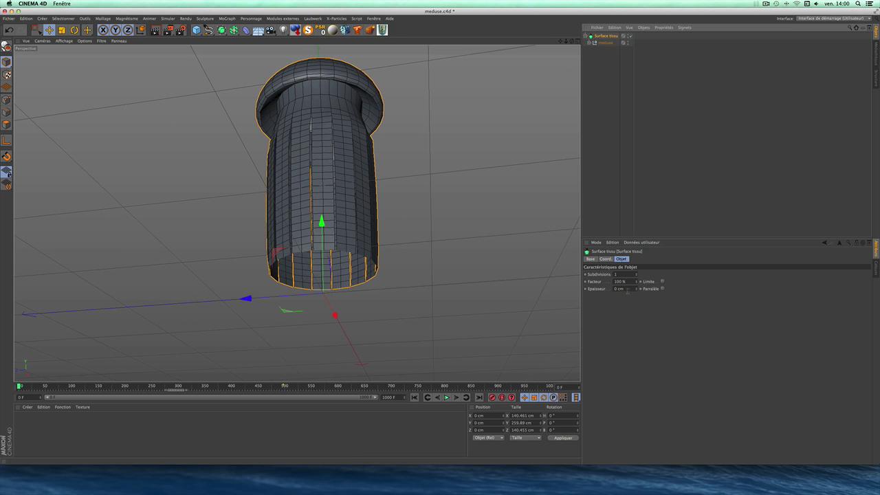
# - Set the cloth surface Epaisseur to -5 cm and Subdivisions to 0
pyautogui.moveTo(637, 290); pyautogui.dragTo(637, 296)
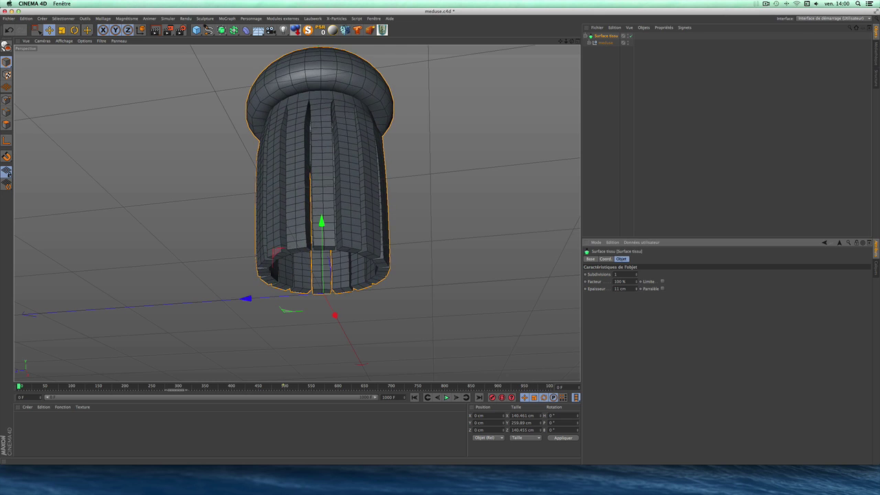
pyautogui.moveTo(637, 288); pyautogui.dragTo(638, 289)
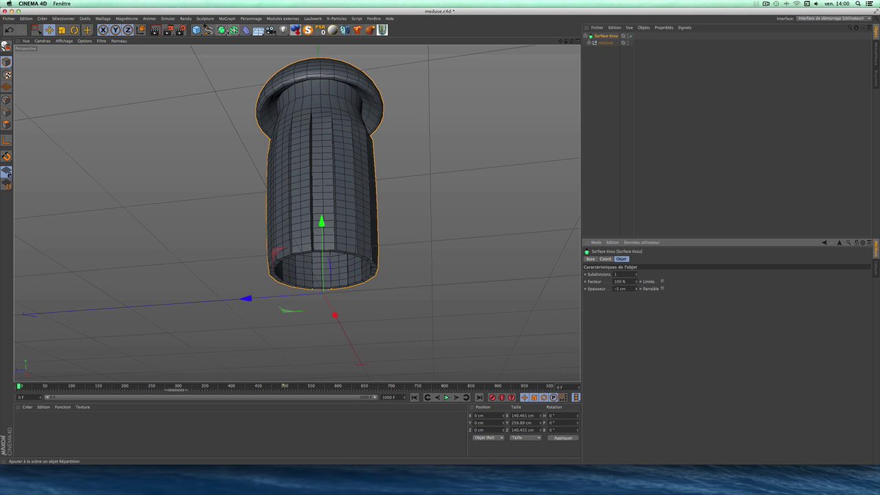
pyautogui.click(637, 273)
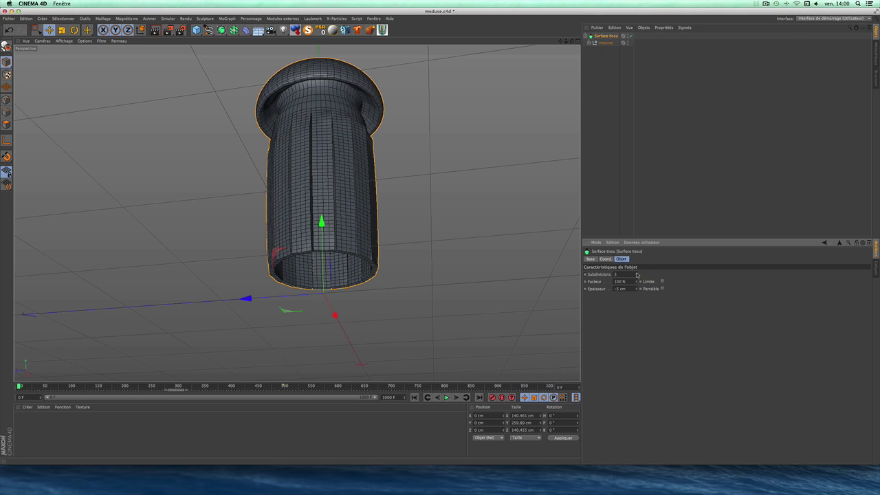
pyautogui.click(636, 273)
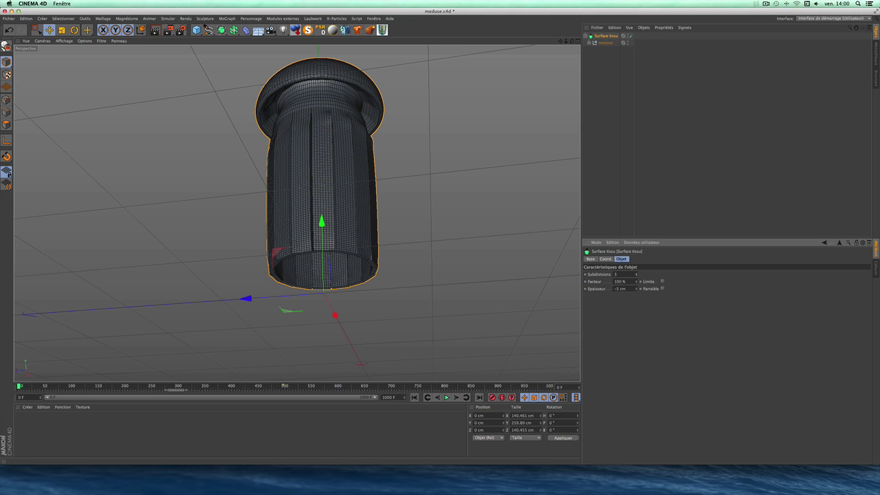
pyautogui.moveTo(636, 274); pyautogui.dragTo(637, 280)
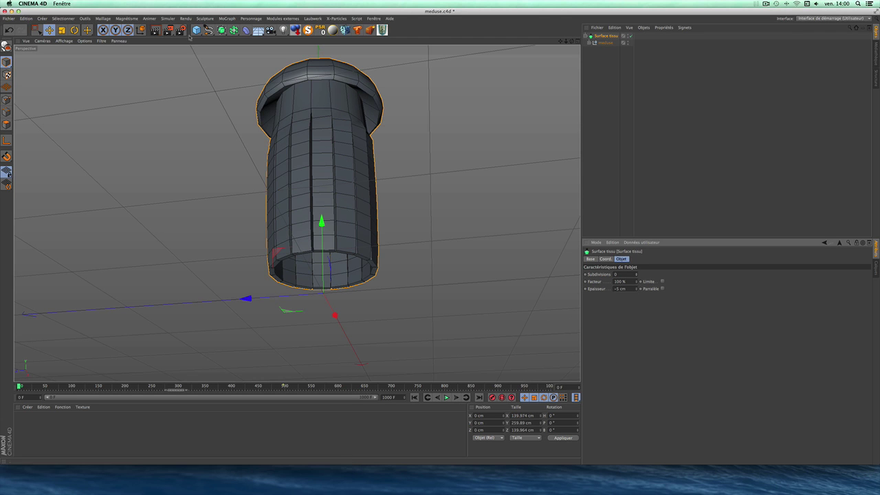
# - Add a Surface de subdivision and place Surface tissu inside it
pyautogui.click(222, 30)
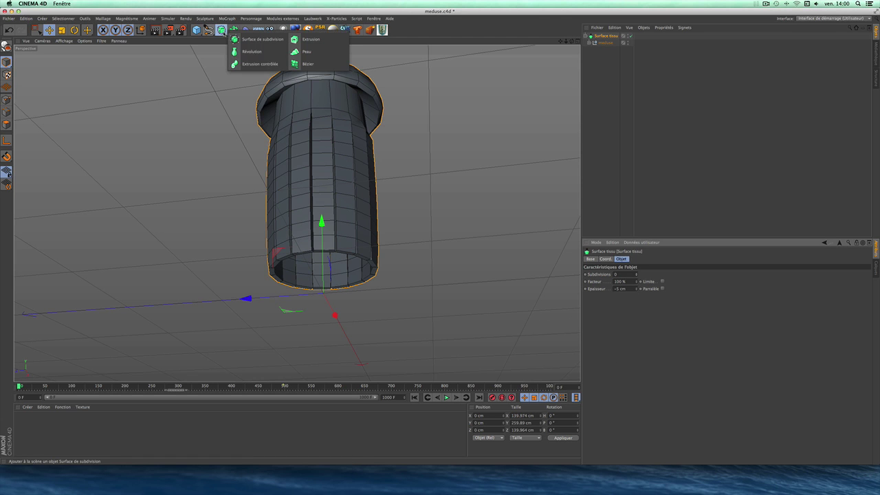
pyautogui.click(259, 39)
pyautogui.moveTo(608, 43)
pyautogui.mouseDown()
pyautogui.moveTo(597, 38)
pyautogui.moveTo(549, 65)
pyautogui.moveTo(574, 42)
pyautogui.mouseUp()
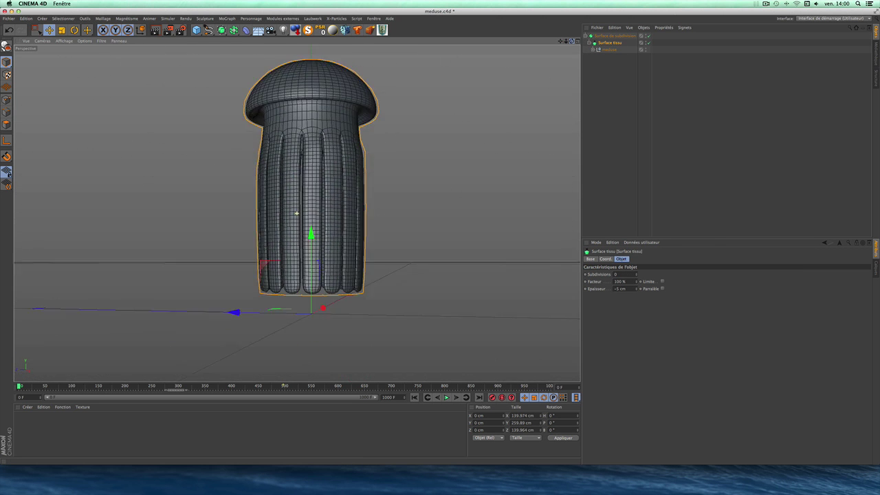
# - Preview the tentacle animation twice, rewinding to frame 0 after each playback
pyautogui.click(446, 398)
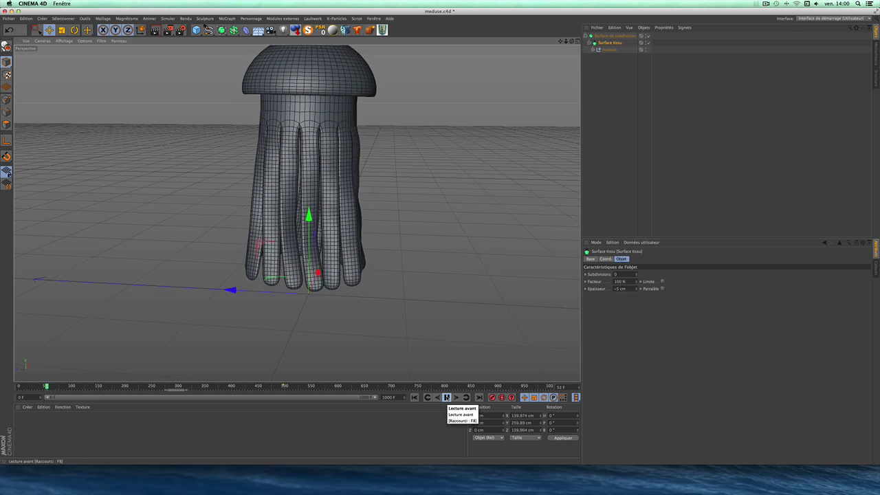
pyautogui.click(446, 397)
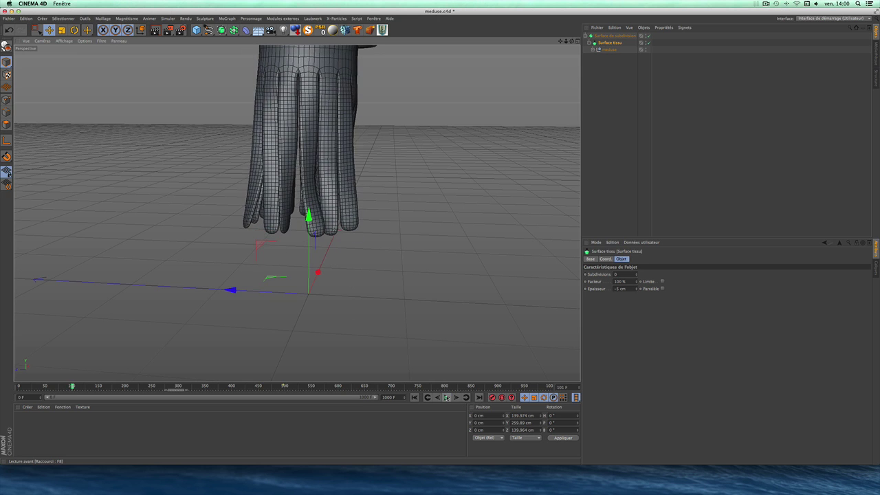
pyautogui.click(414, 397)
pyautogui.scroll(-2, 448, 304)
pyautogui.scroll(-3, 448, 305)
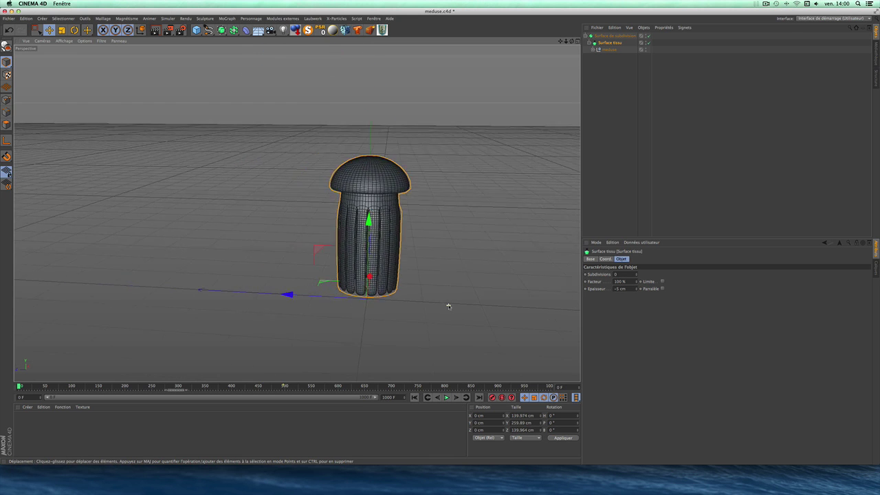
pyautogui.scroll(-2, 448, 304)
pyautogui.click(445, 397)
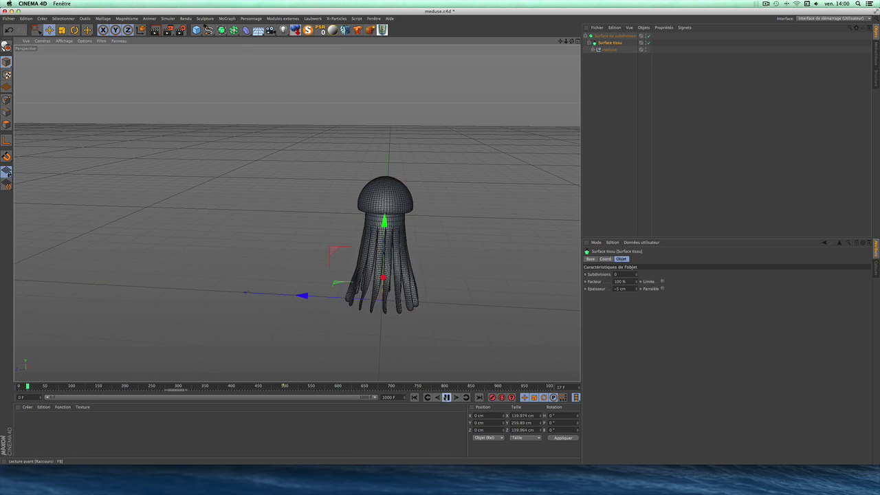
pyautogui.click(446, 397)
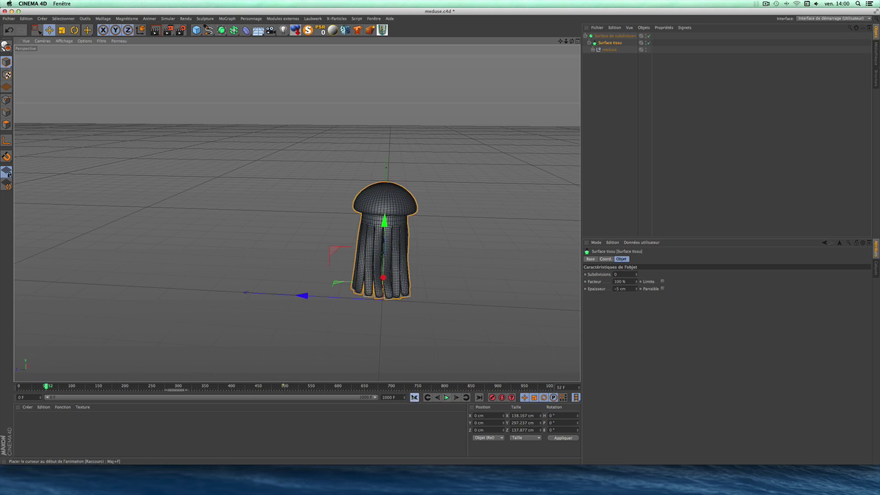
pyautogui.click(414, 397)
# - Create a new material Mat and switch off its Couleur and Spécularité channels
pyautogui.click(158, 430)
pyautogui.doubleClick(157, 429)
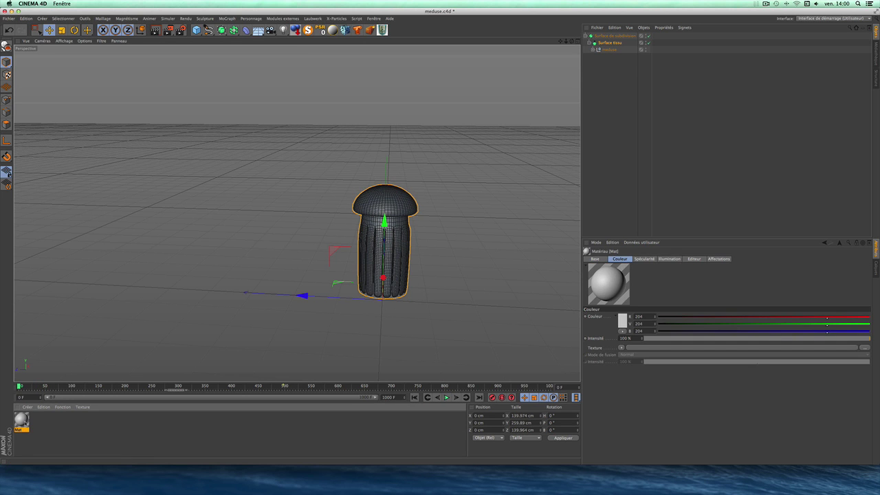
pyautogui.doubleClick(21, 419)
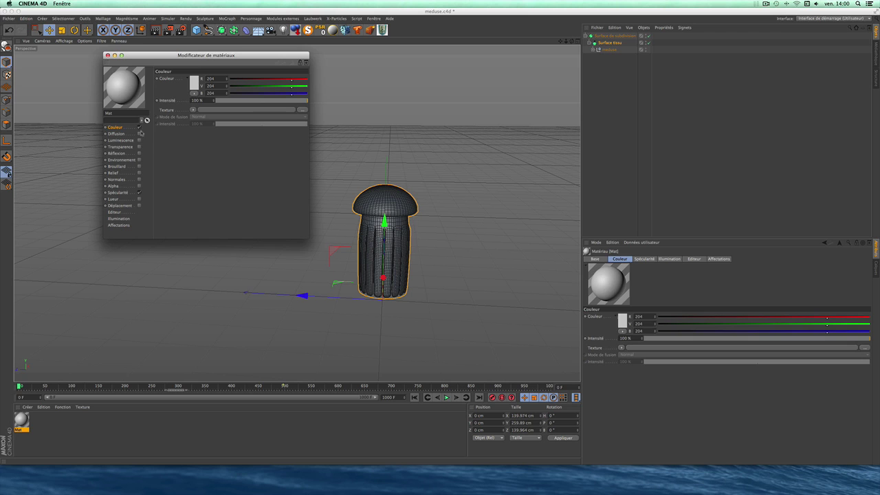
pyautogui.click(139, 127)
pyautogui.click(139, 193)
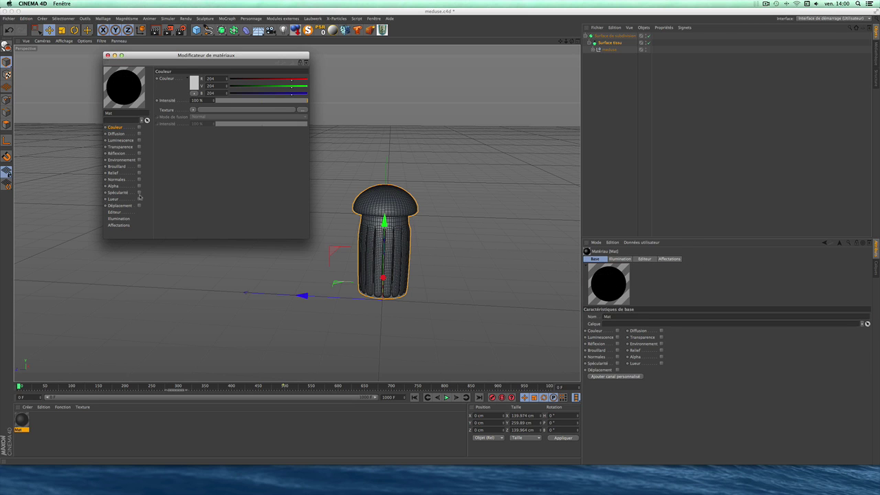
# - Enable Luminescence, Transparence and Lueur, giving Luminescence a Dégradé texture
pyautogui.click(138, 140)
pyautogui.click(139, 147)
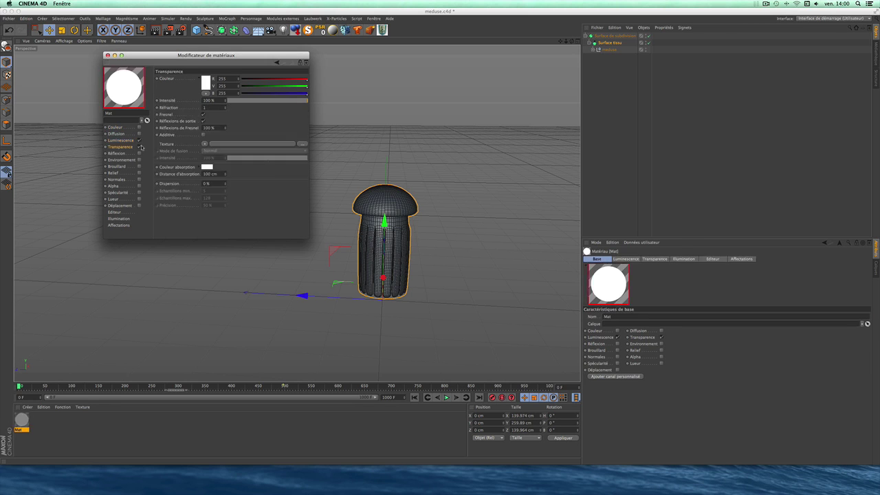
pyautogui.click(138, 199)
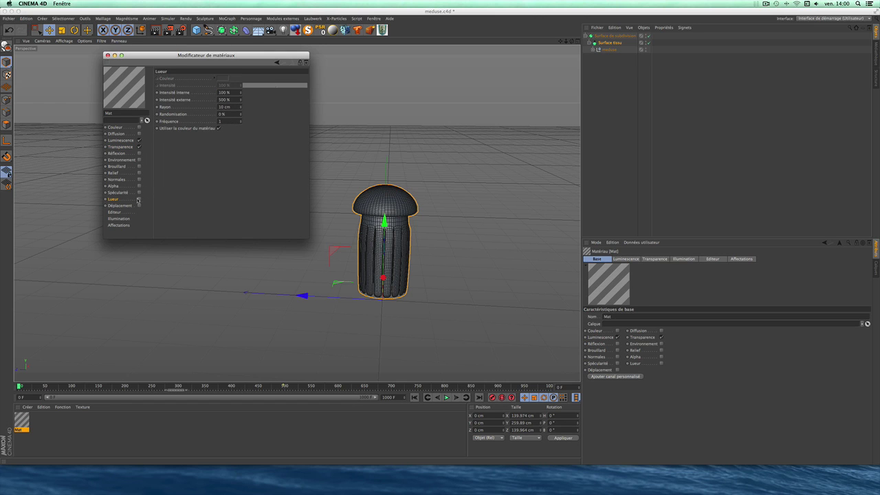
pyautogui.click(138, 199)
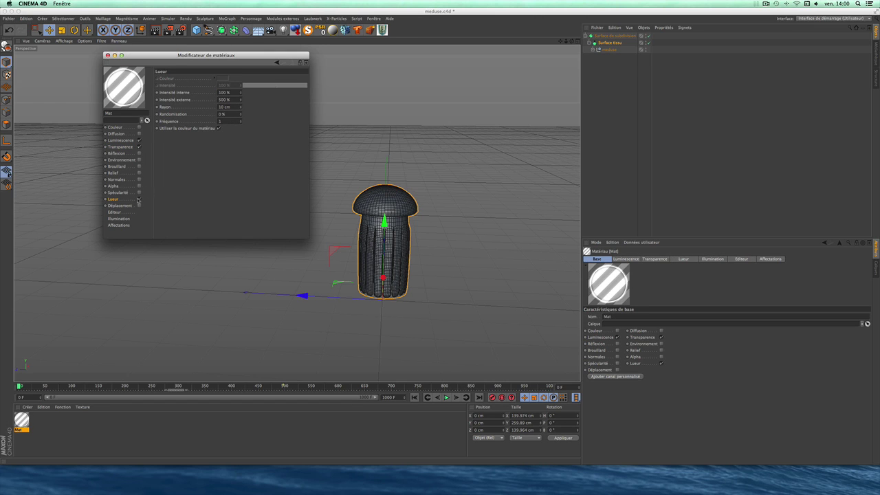
pyautogui.click(133, 141)
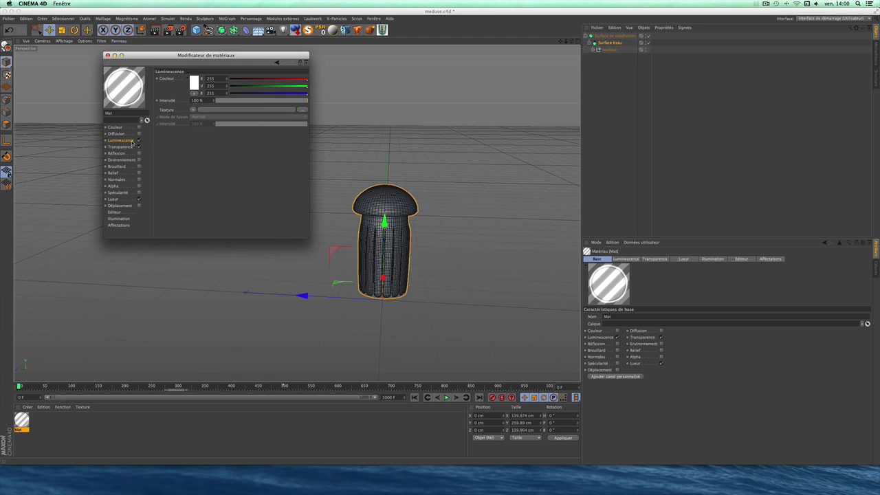
pyautogui.click(192, 111)
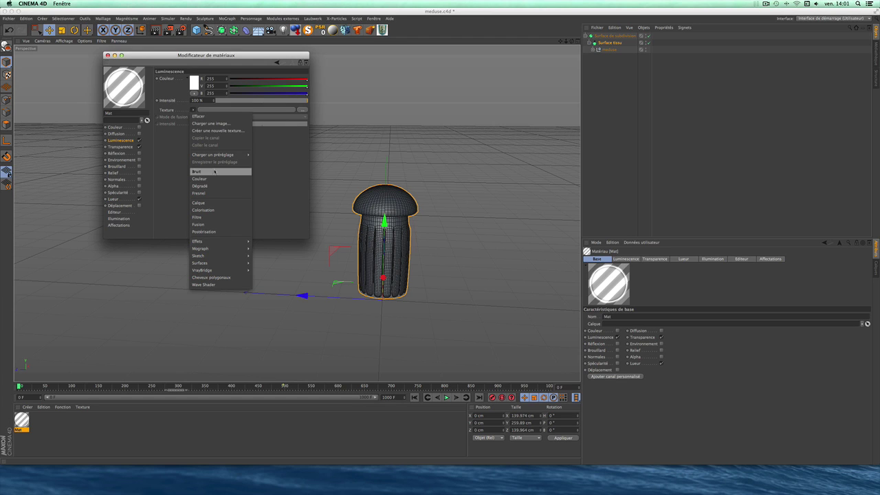
pyautogui.click(206, 187)
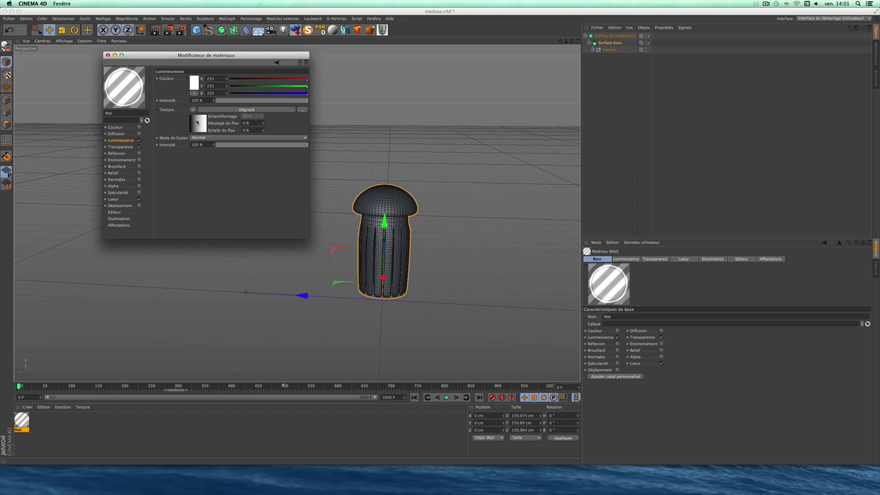
# - Set the Dégradé gradient type to 2D - Circulaire and extend the black knot rightward
pyautogui.click(217, 112)
pyautogui.click(204, 139)
pyautogui.click(204, 172)
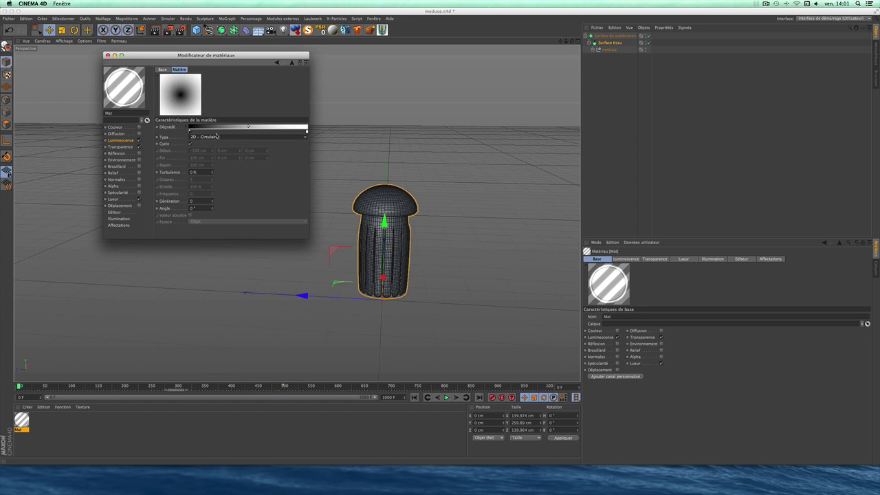
pyautogui.moveTo(189, 131); pyautogui.dragTo(240, 136)
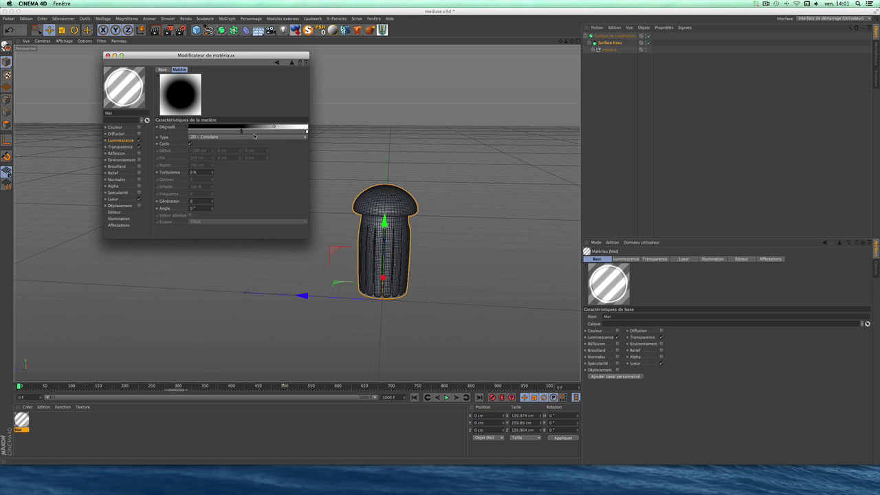
# - Add a dark blue gradient knot and recolour the near-white knot pure bright blue
pyautogui.doubleClick(257, 133)
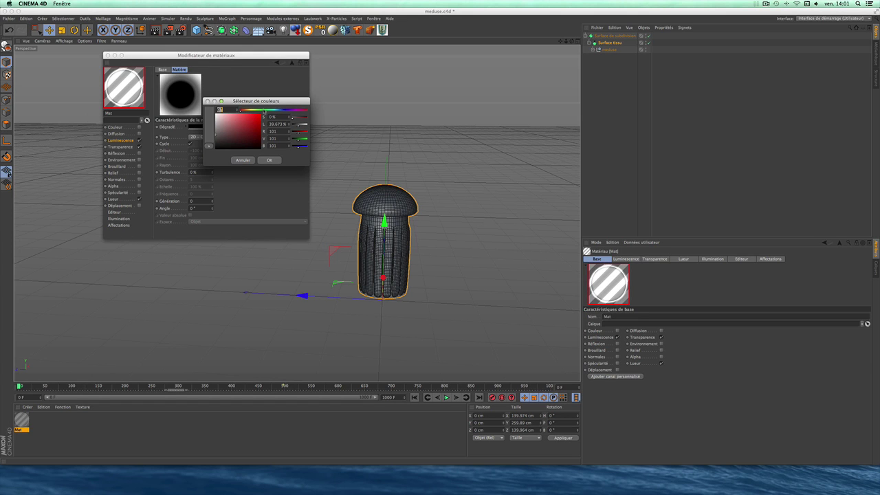
pyautogui.click(285, 111)
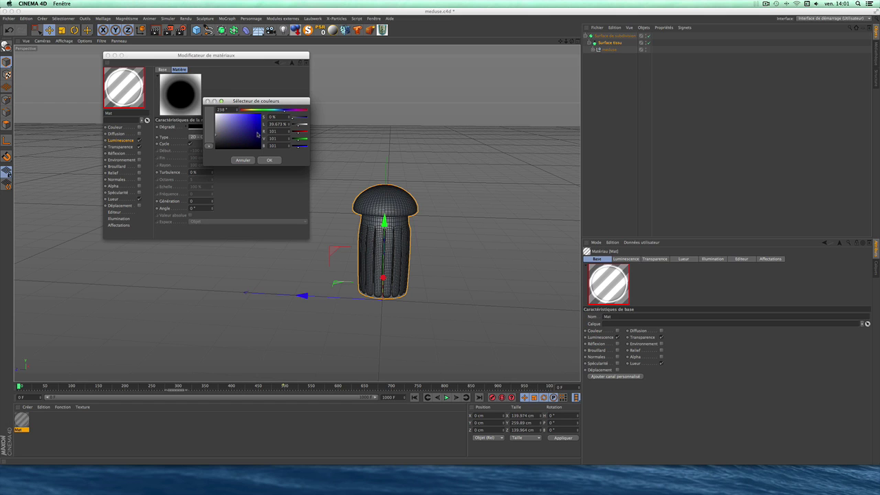
pyautogui.moveTo(257, 134); pyautogui.dragTo(263, 135)
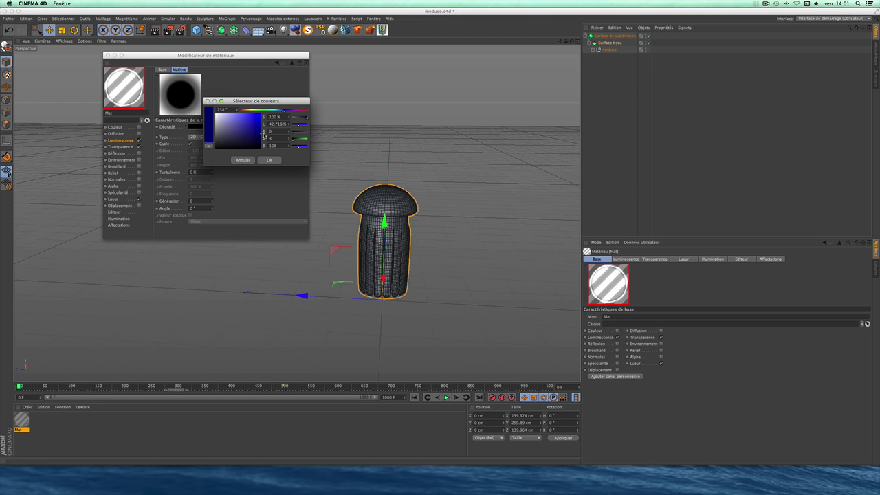
pyautogui.click(269, 160)
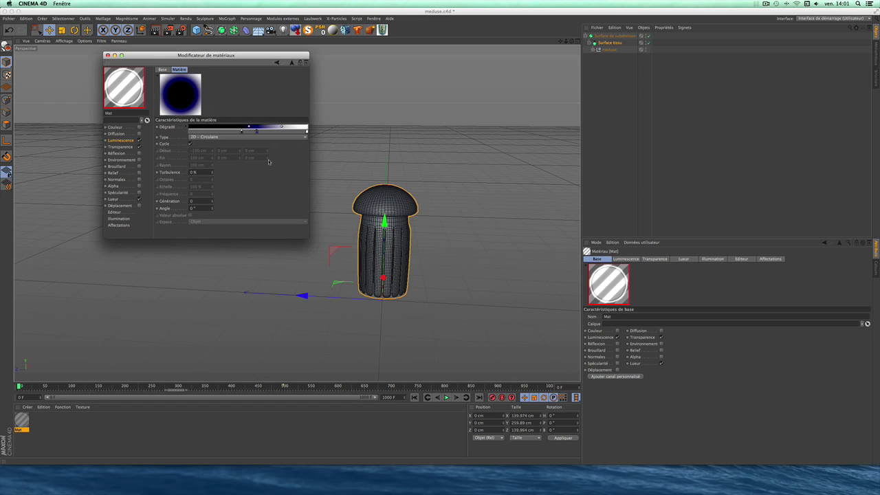
pyautogui.doubleClick(293, 130)
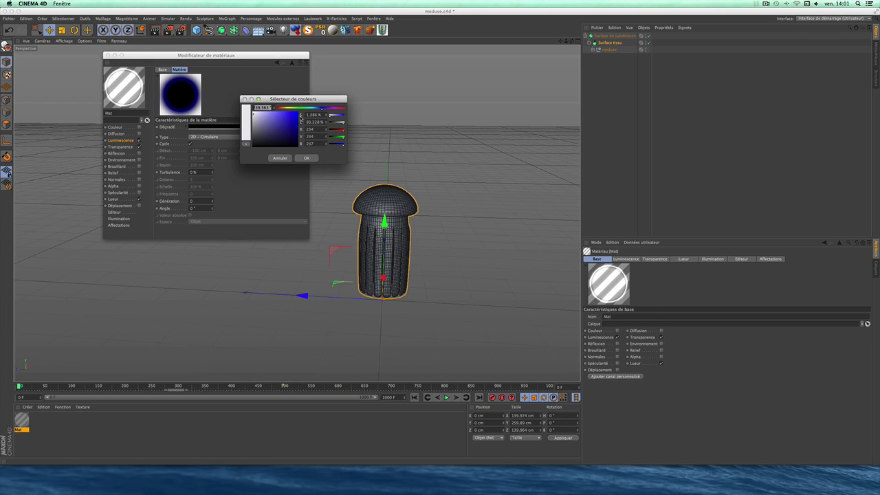
pyautogui.moveTo(298, 114); pyautogui.dragTo(298, 147)
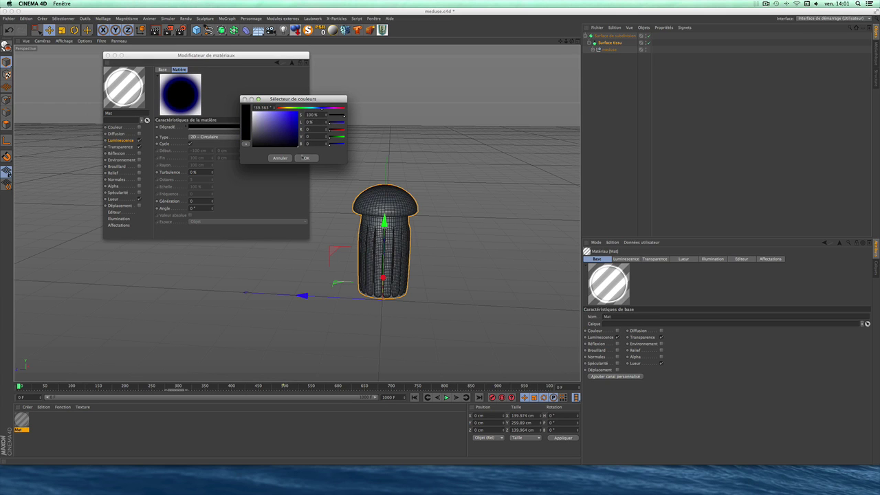
pyautogui.click(298, 112)
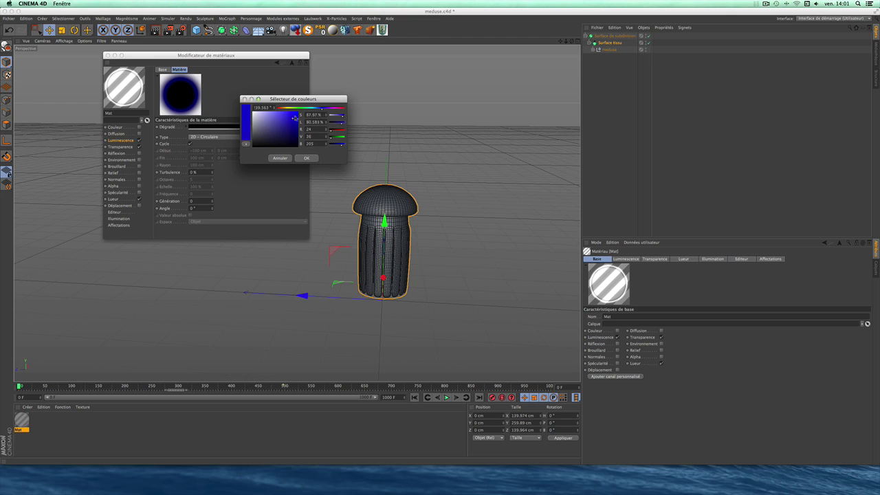
pyautogui.click(307, 158)
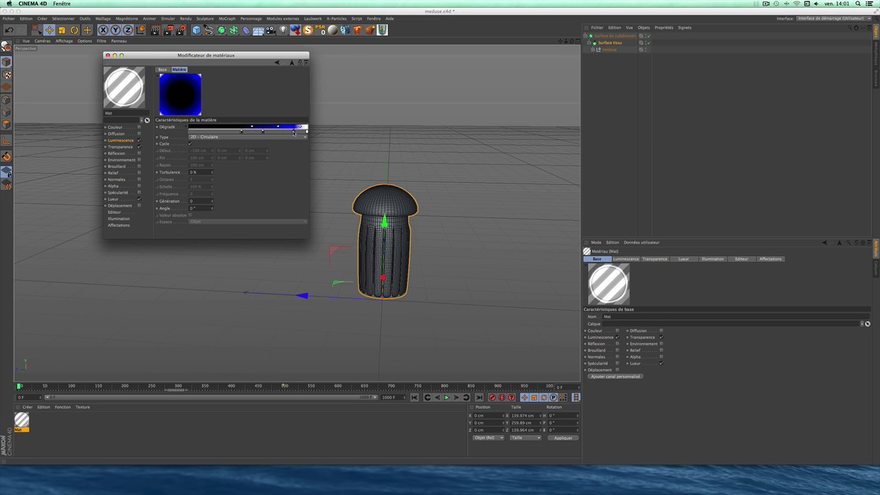
# - Recolour two more gradient knots, one cyan-blue and one vivid bright blue
pyautogui.doubleClick(289, 131)
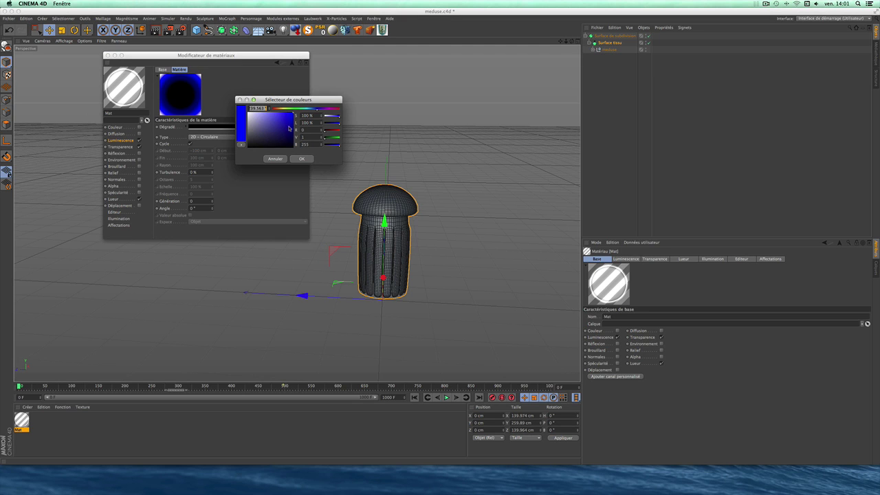
pyautogui.click(290, 114)
pyautogui.click(312, 109)
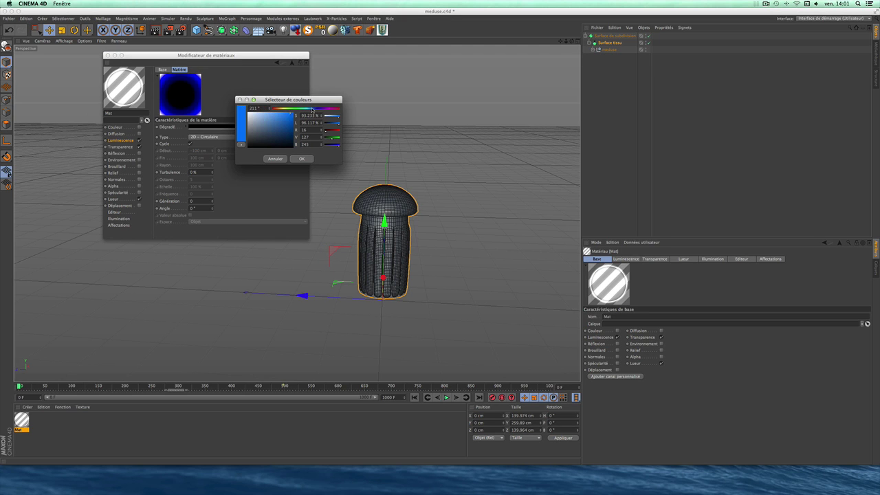
pyautogui.moveTo(310, 109); pyautogui.dragTo(296, 114)
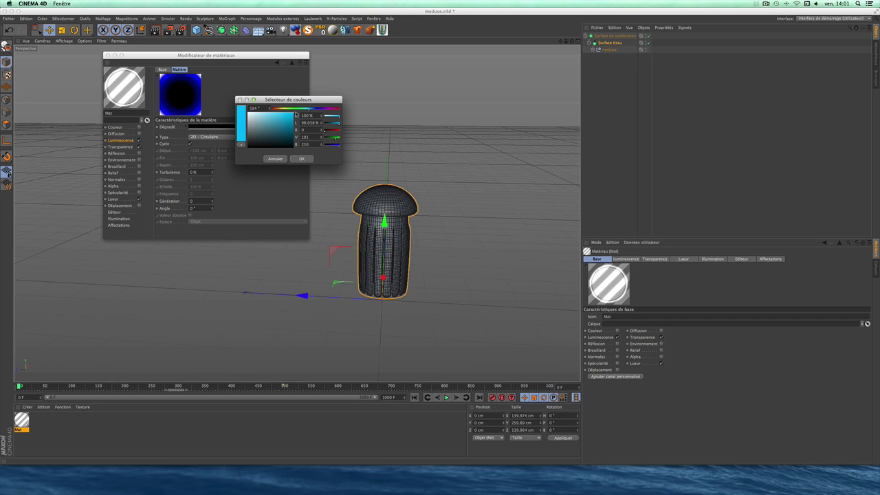
pyautogui.click(301, 159)
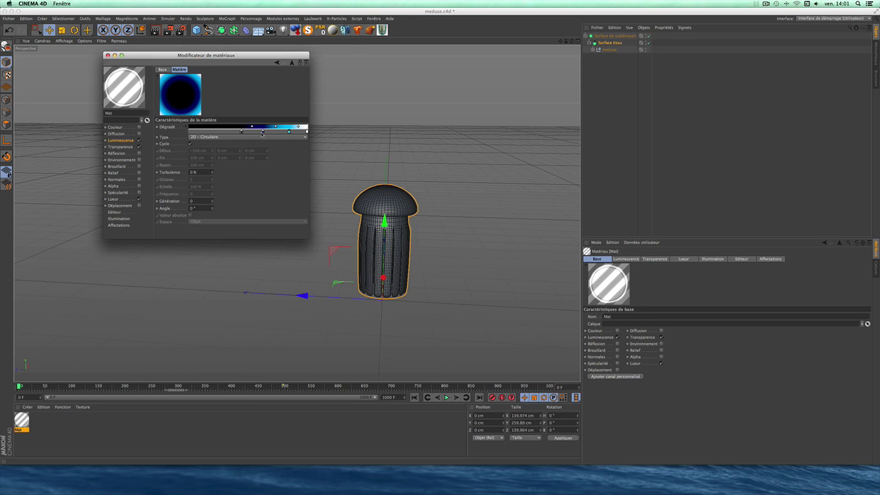
pyautogui.doubleClick(263, 132)
pyautogui.moveTo(262, 122); pyautogui.dragTo(267, 112)
pyautogui.click(275, 160)
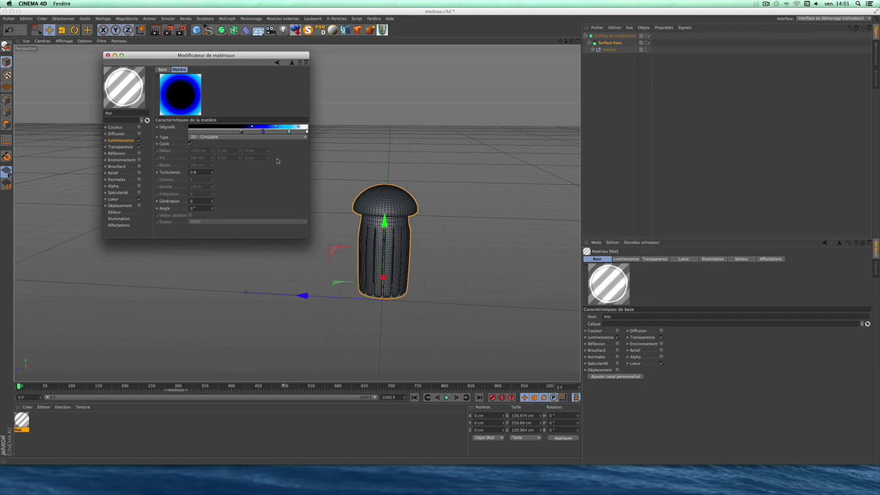
pyautogui.click(123, 147)
# - Make the transparency Additive and set the outer glow intensity to 30%
pyautogui.click(203, 135)
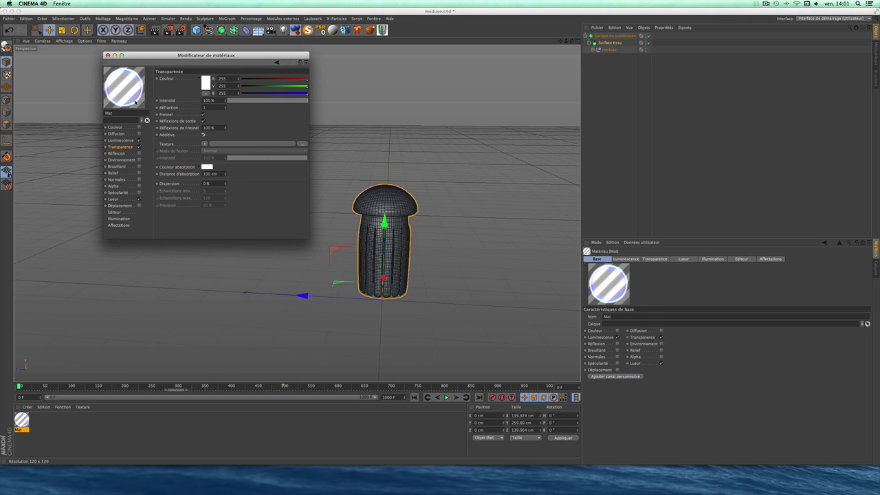
pyautogui.click(116, 199)
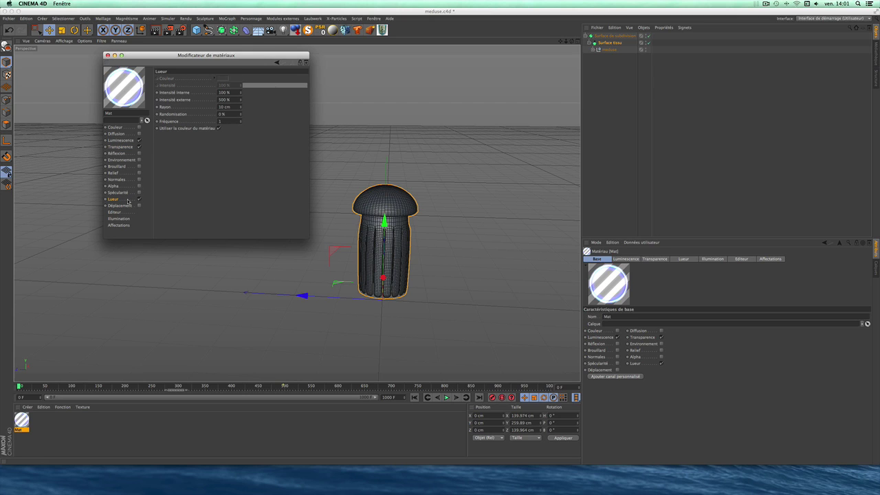
pyautogui.click(219, 99)
pyautogui.write('30')
pyautogui.press('Return')
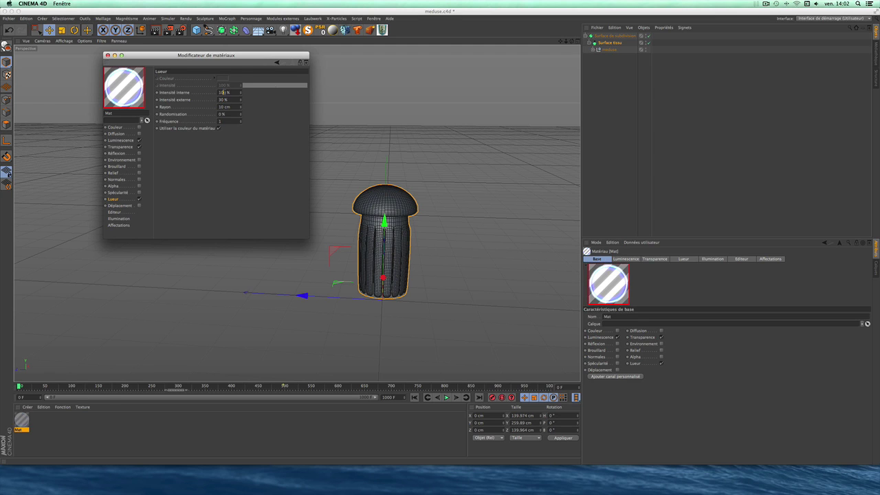
# - Set the inner glow intensity to 30% and close the material editor
pyautogui.click(223, 92)
pyautogui.click(222, 92)
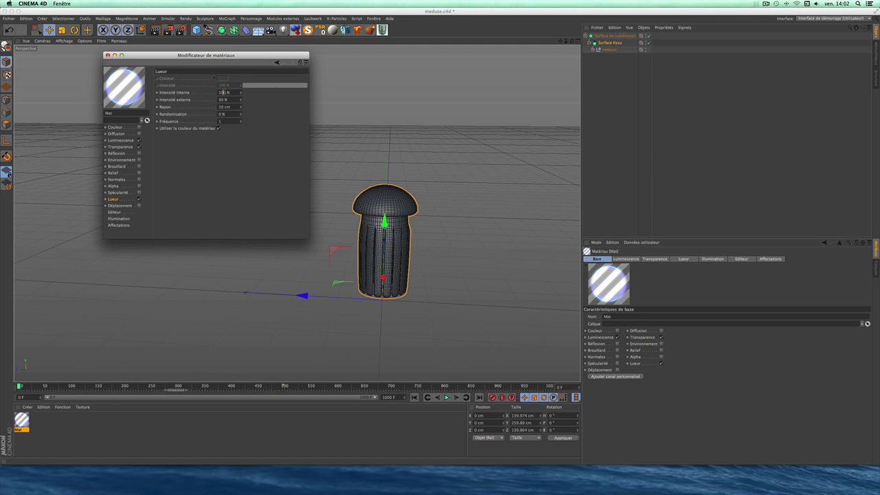
pyautogui.write('0')
pyautogui.doubleClick(238, 94)
pyautogui.write('1')
pyautogui.press('Return')
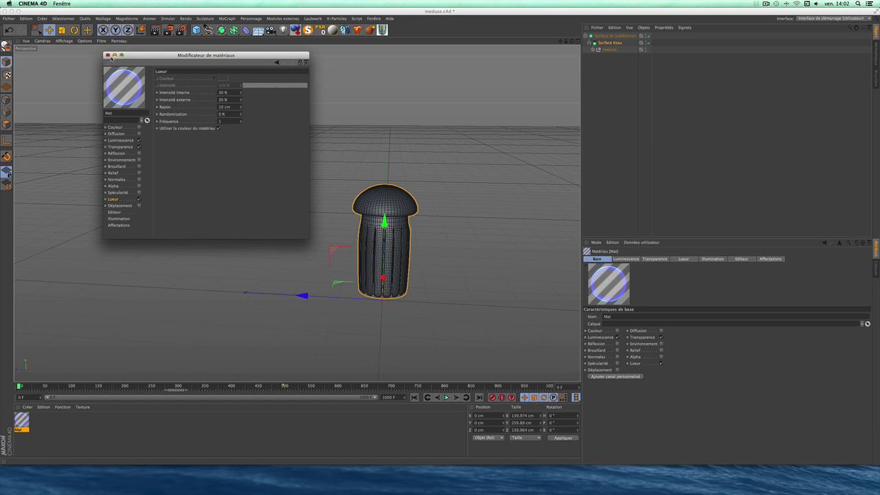
pyautogui.press('super+w')
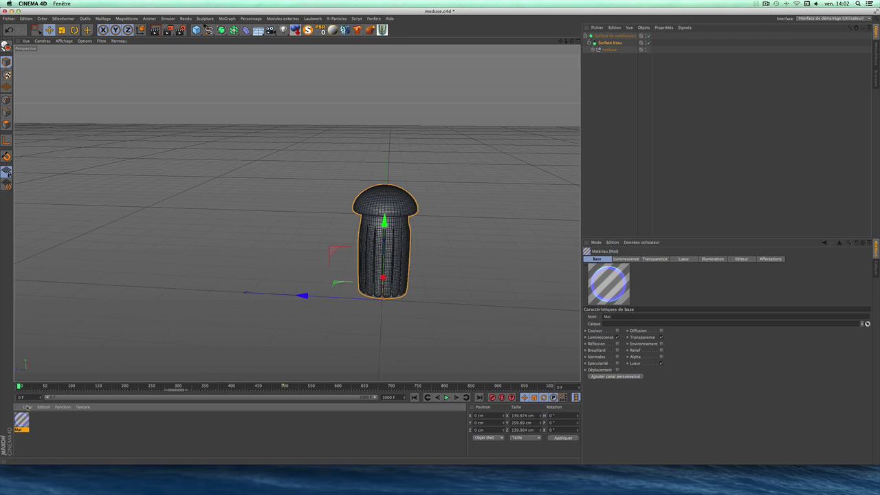
# - Apply Mat to the jellyfish, switch the texture projection to Cubique, and re-render the view
pyautogui.moveTo(80, 386); pyautogui.dragTo(598, 36)
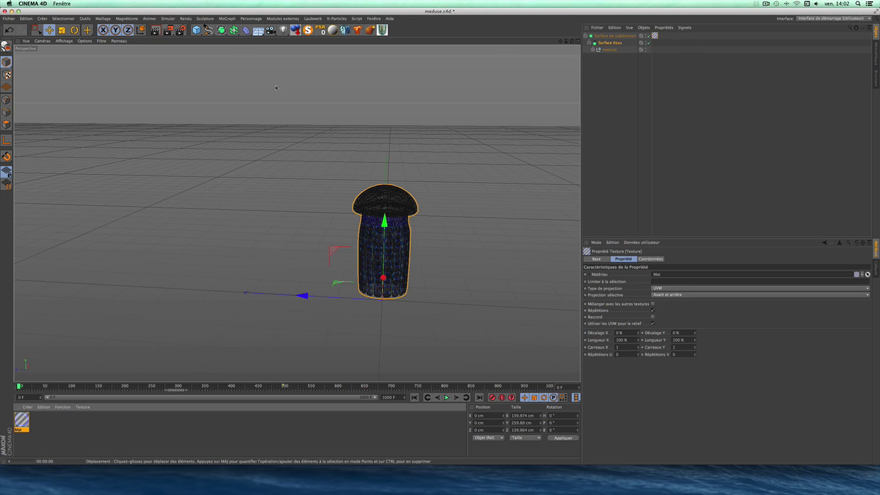
pyautogui.hotkey('ctrl', 'r')
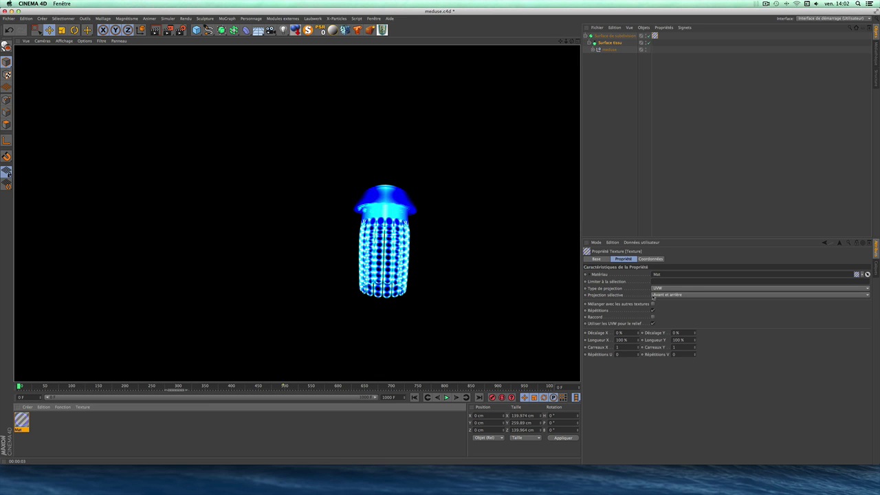
pyautogui.click(658, 288)
pyautogui.click(661, 316)
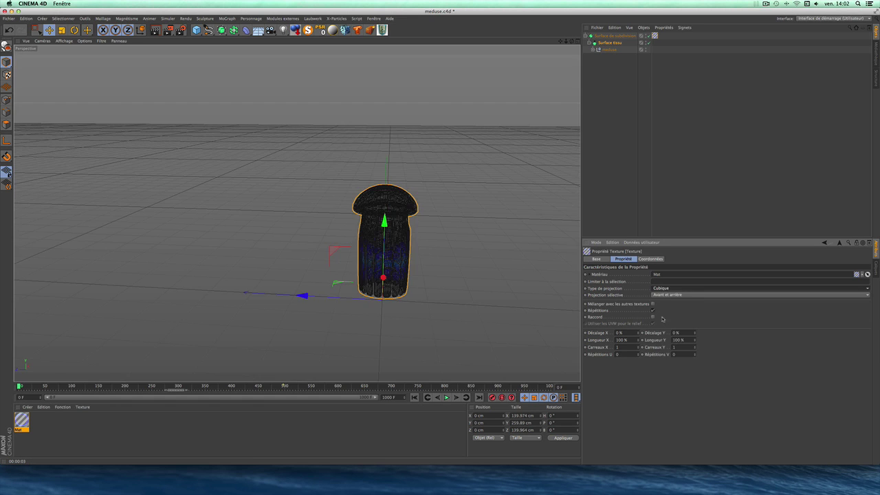
pyautogui.click(156, 29)
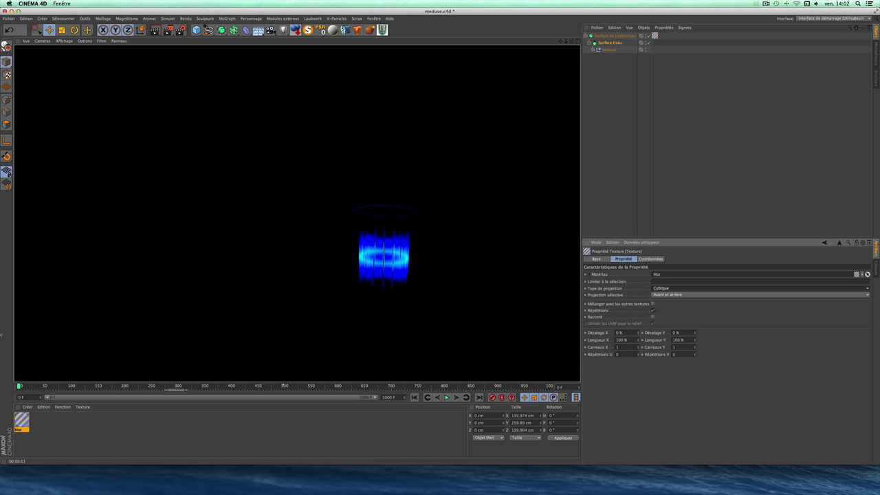
# - Drag Mat's luminance gradient knot left to shrink the black centre, then render the view
pyautogui.doubleClick(22, 420)
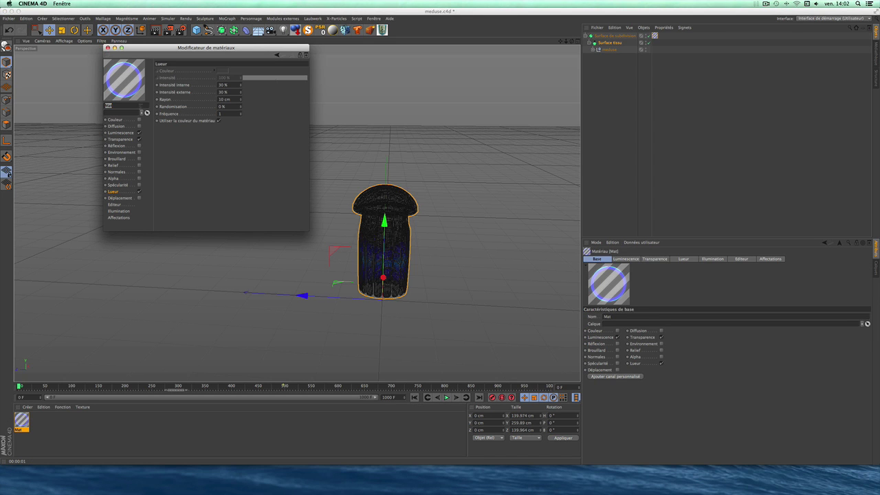
pyautogui.click(122, 132)
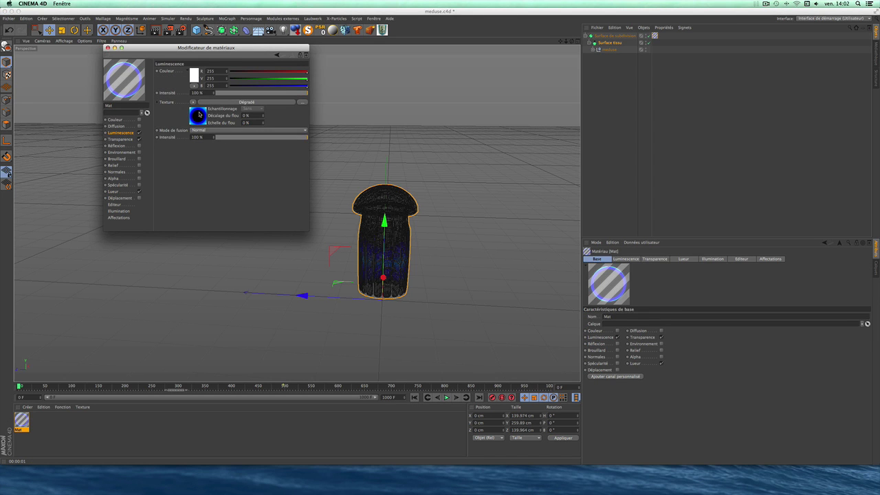
pyautogui.click(200, 115)
pyautogui.moveTo(242, 124); pyautogui.dragTo(214, 125)
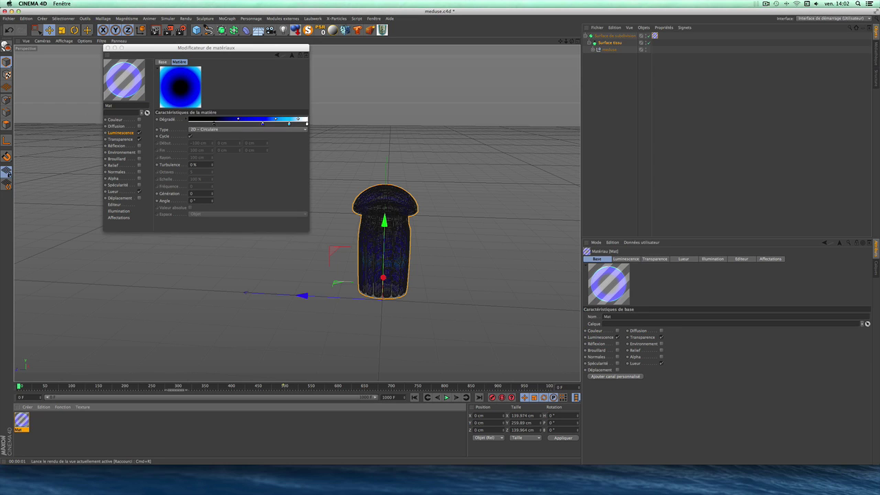
pyautogui.click(155, 30)
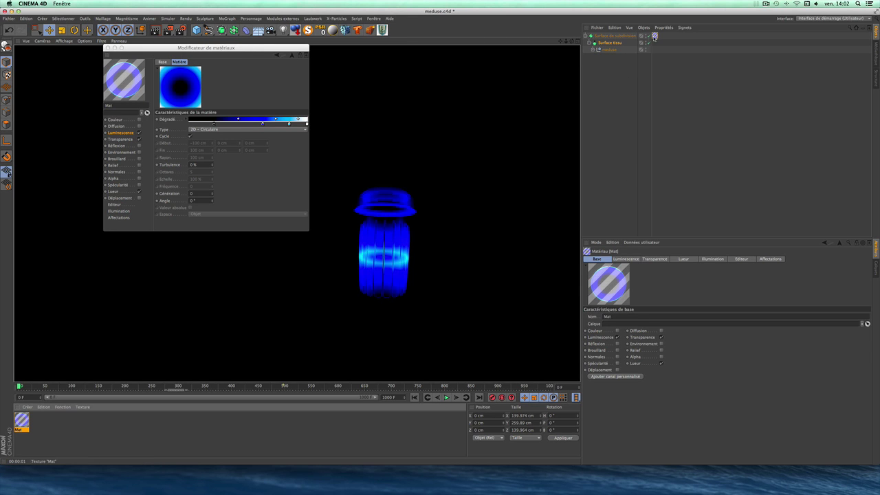
# - Set the jellyfish's texture projection back to UVW and render the view again
pyautogui.click(654, 35)
pyautogui.click(661, 288)
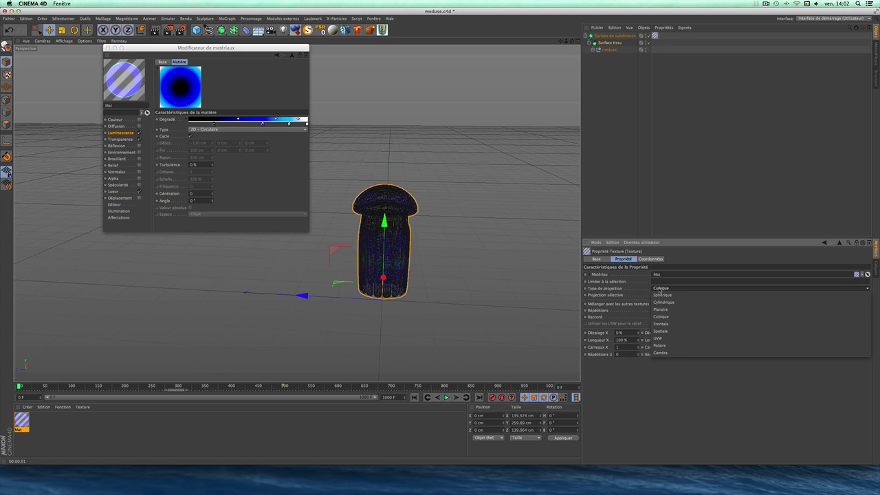
pyautogui.click(657, 338)
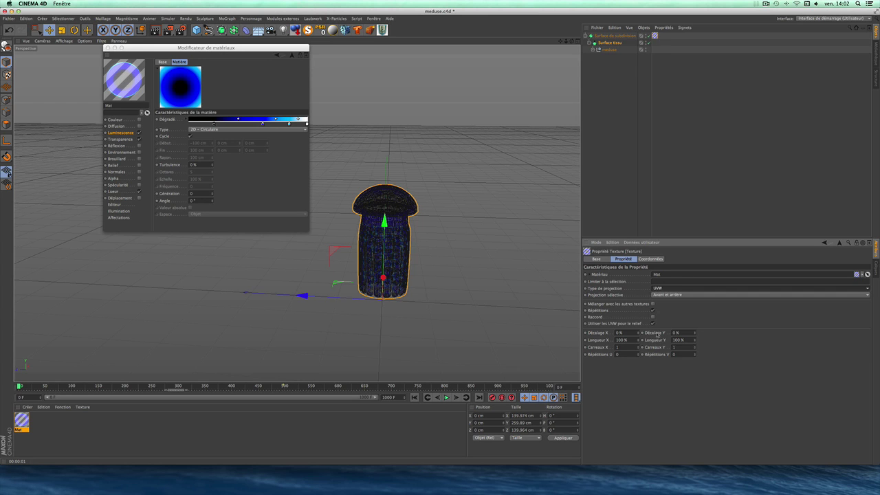
pyautogui.click(108, 47)
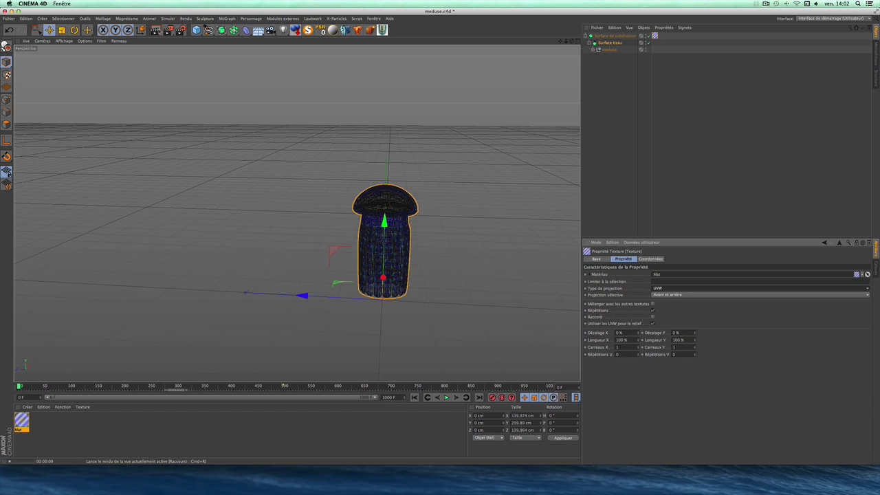
pyautogui.click(157, 30)
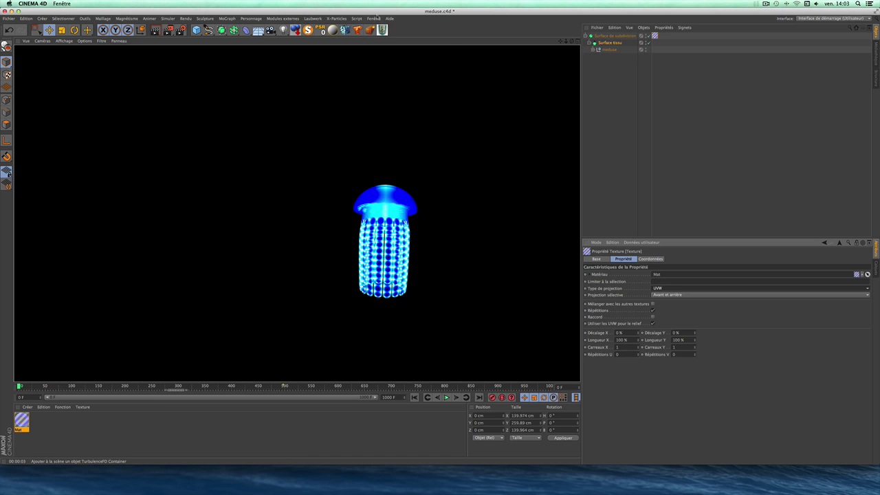
pyautogui.click(377, 18)
pyautogui.click(389, 55)
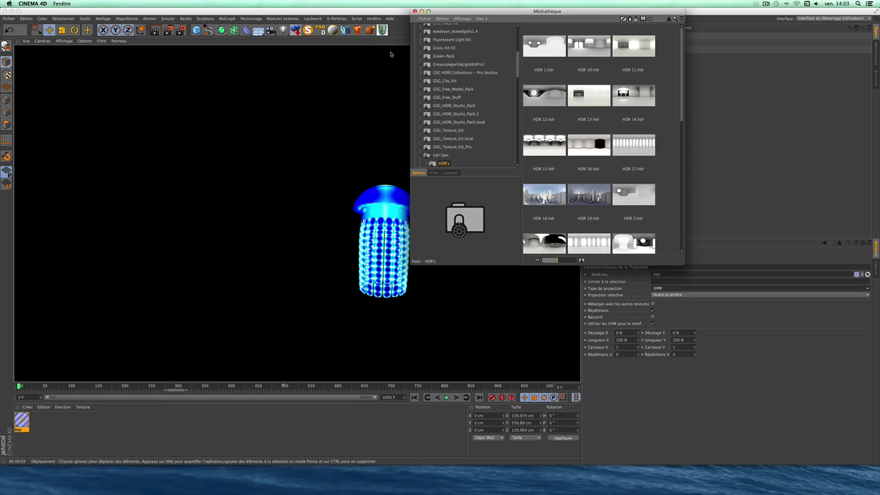
pyautogui.click(422, 155)
pyautogui.scroll(-5, 470, 135)
pyautogui.scroll(-5, 469, 135)
pyautogui.scroll(-3, 470, 135)
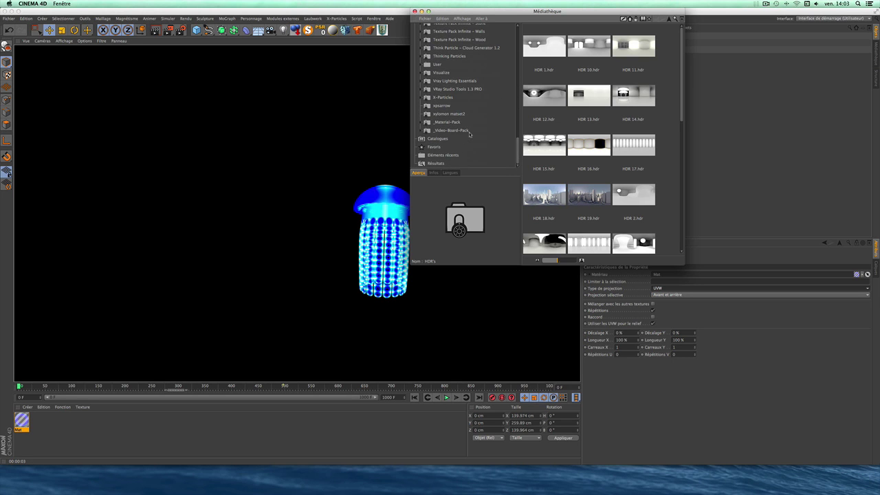
pyautogui.moveTo(522, 150); pyautogui.dragTo(520, 123)
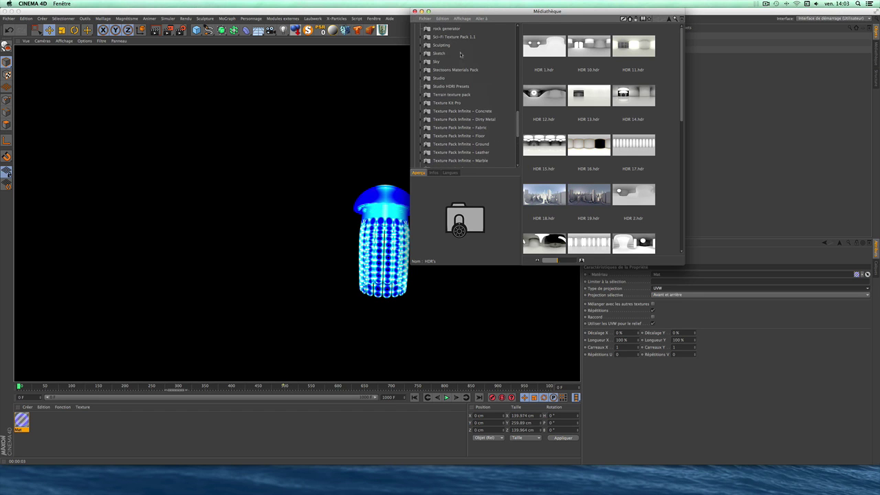
pyautogui.click(455, 37)
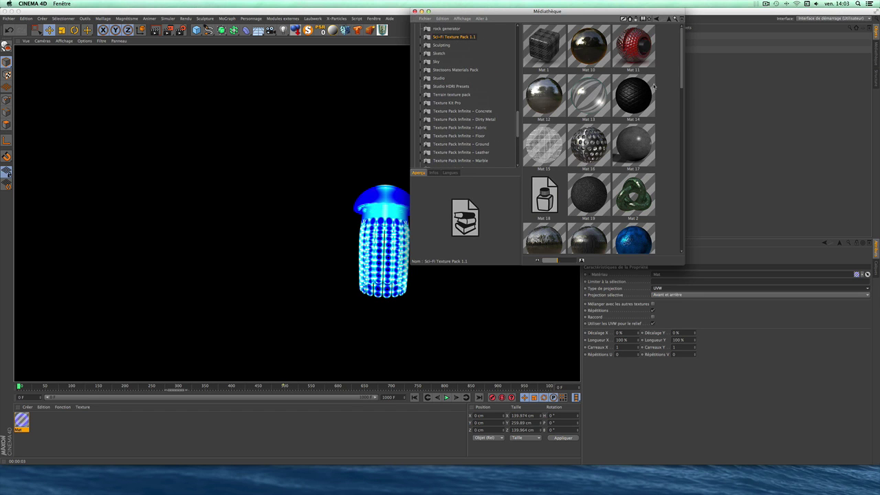
pyautogui.scroll(-5, 659, 138)
pyautogui.scroll(-5, 662, 170)
pyautogui.scroll(-1, 662, 170)
pyautogui.click(632, 111)
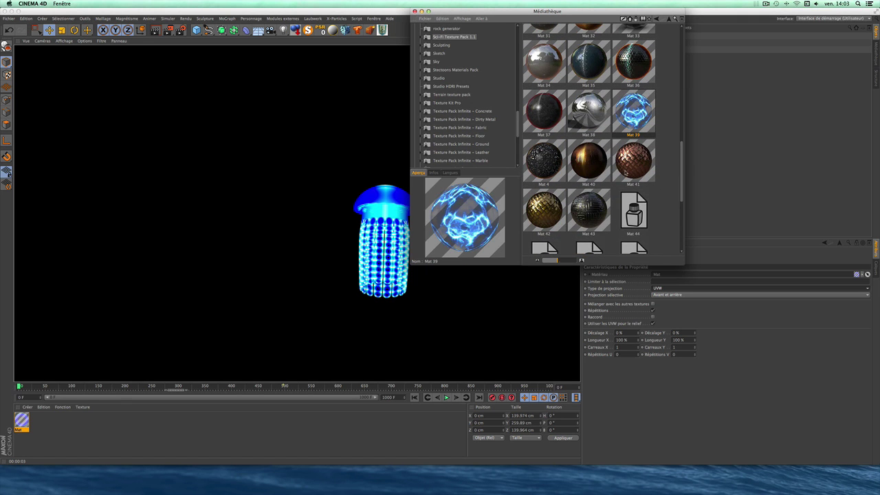
pyautogui.scroll(5, 625, 172)
pyautogui.scroll(-5, 625, 172)
pyautogui.scroll(4, 625, 172)
pyautogui.scroll(-5, 625, 173)
pyautogui.scroll(5, 624, 172)
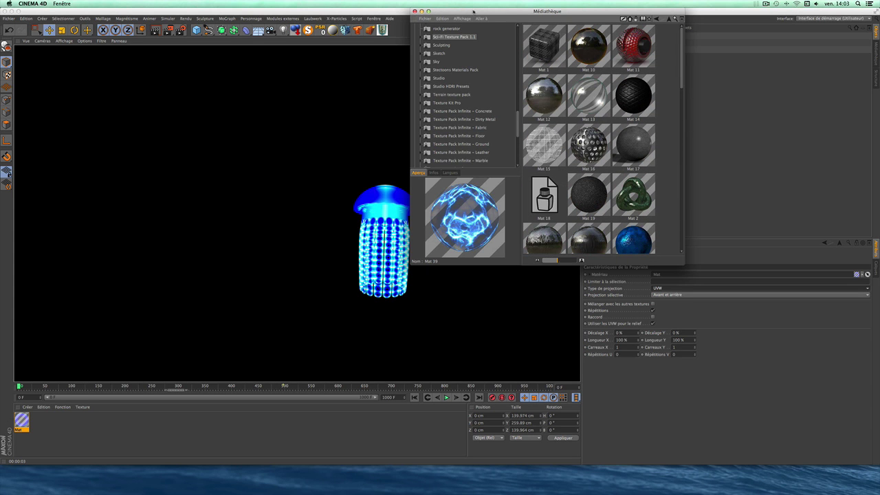
pyautogui.click(414, 11)
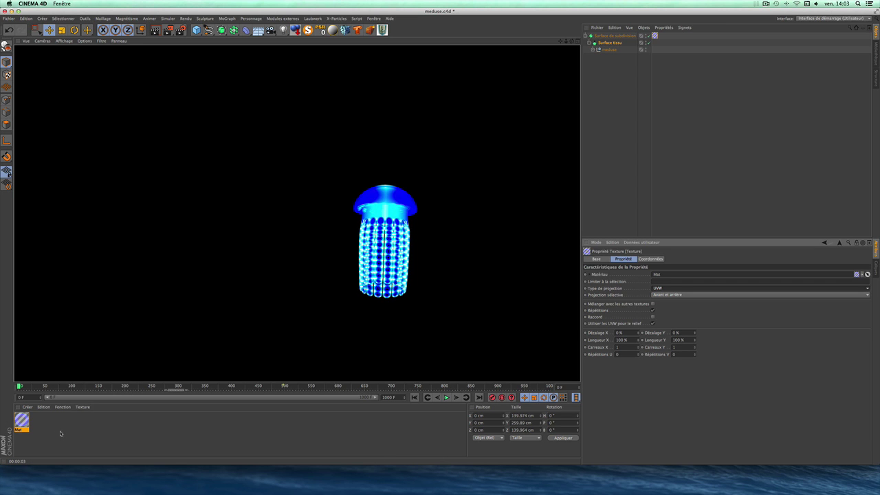
# - Rewind the animation to frame 0, check the Save output settings, and render to Picture Viewer
pyautogui.click(446, 397)
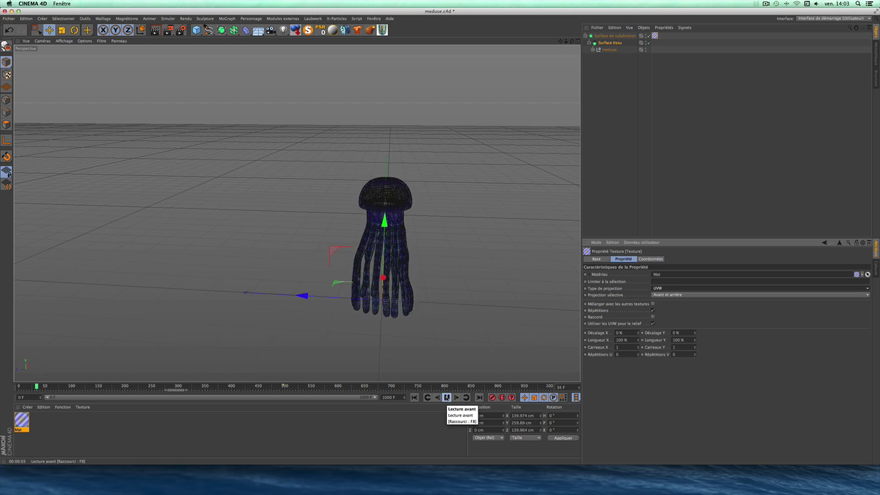
pyautogui.click(446, 397)
pyautogui.click(415, 397)
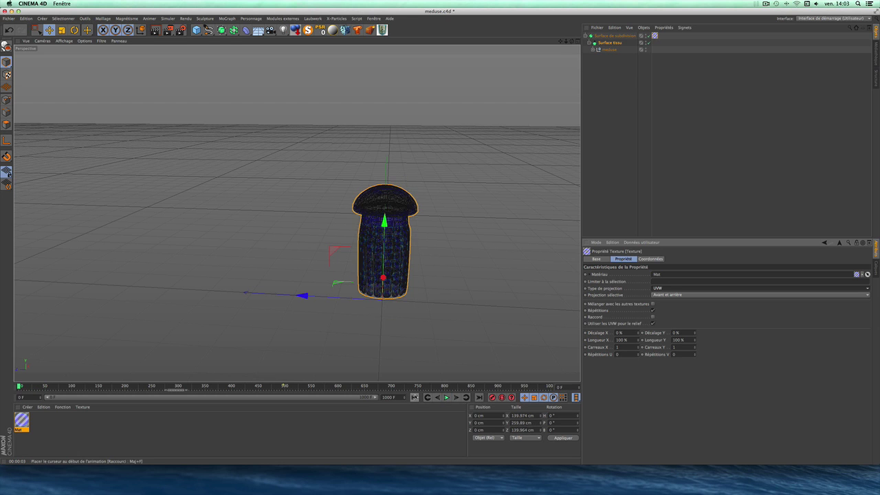
pyautogui.click(180, 30)
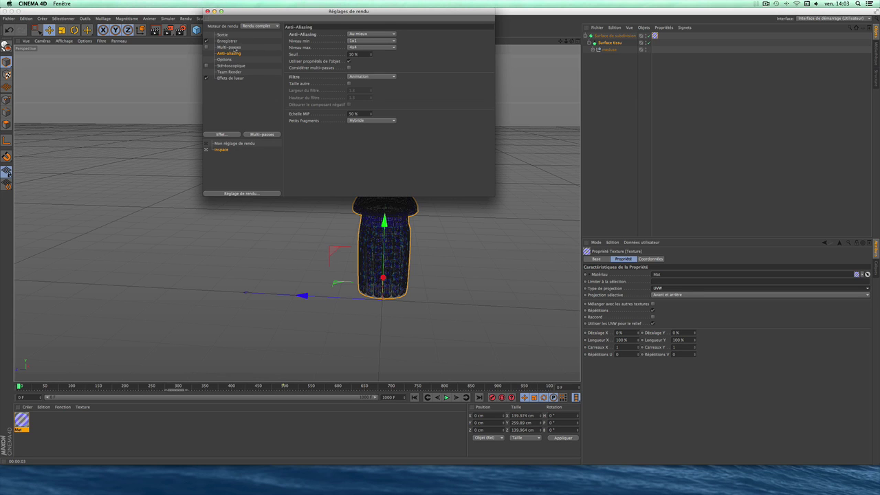
pyautogui.click(229, 41)
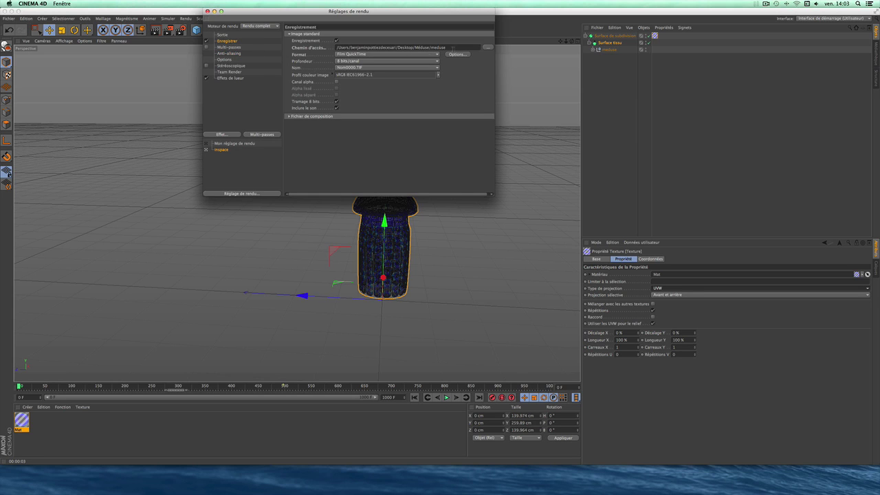
pyautogui.click(168, 29)
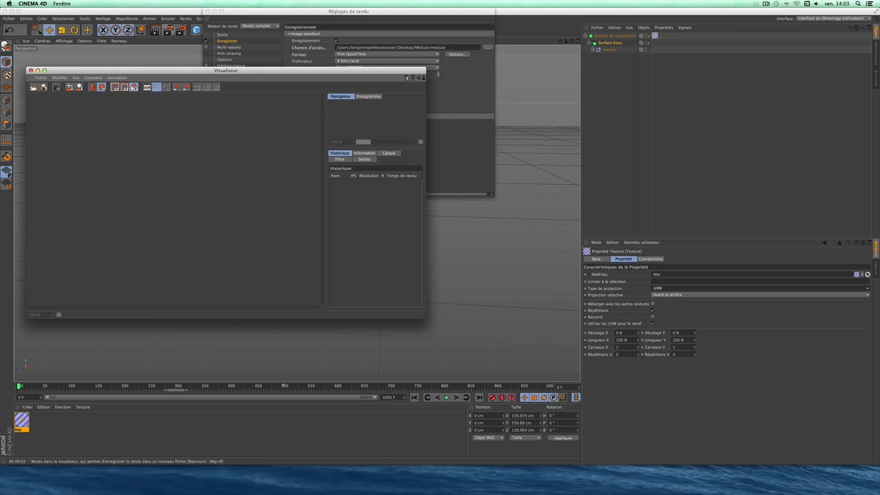
# - Enlarge the Picture Viewer, move Render Settings aside on Anti-Aliasing, and play the rendered frames
pyautogui.moveTo(427, 318); pyautogui.dragTo(603, 364)
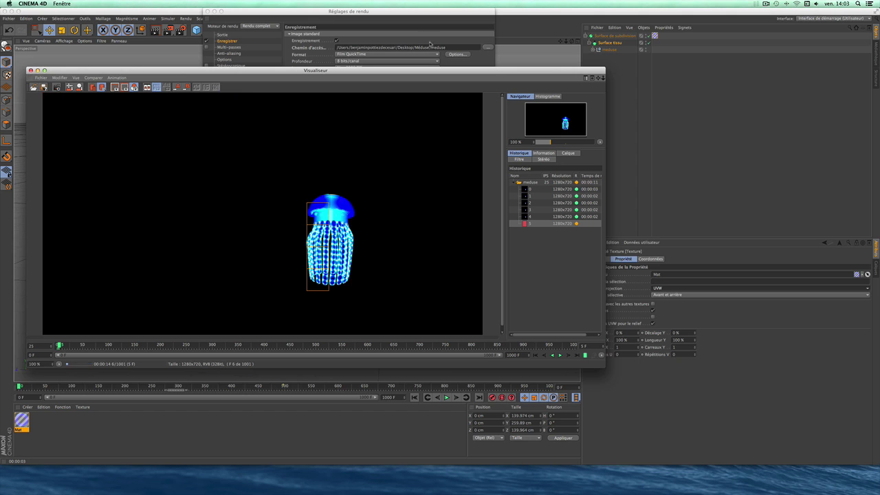
pyautogui.click(363, 34)
pyautogui.click(229, 53)
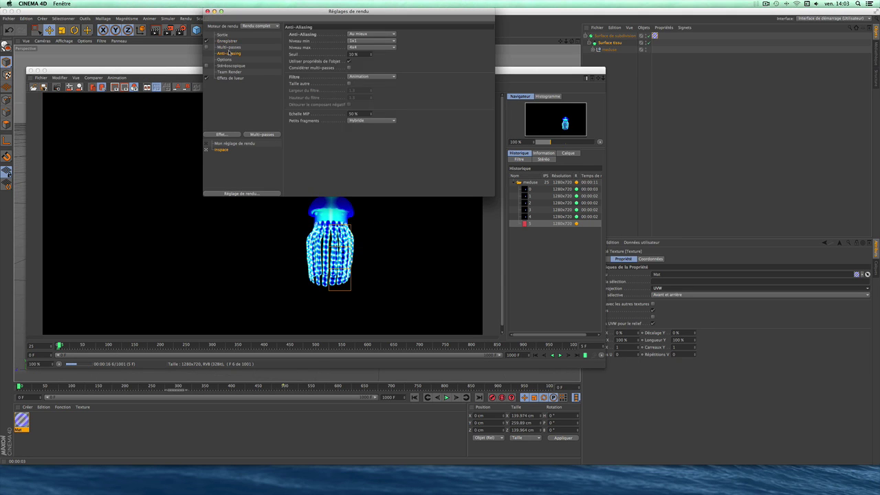
pyautogui.moveTo(319, 12)
pyautogui.mouseDown()
pyautogui.moveTo(533, 29)
pyautogui.moveTo(592, 45)
pyautogui.mouseUp()
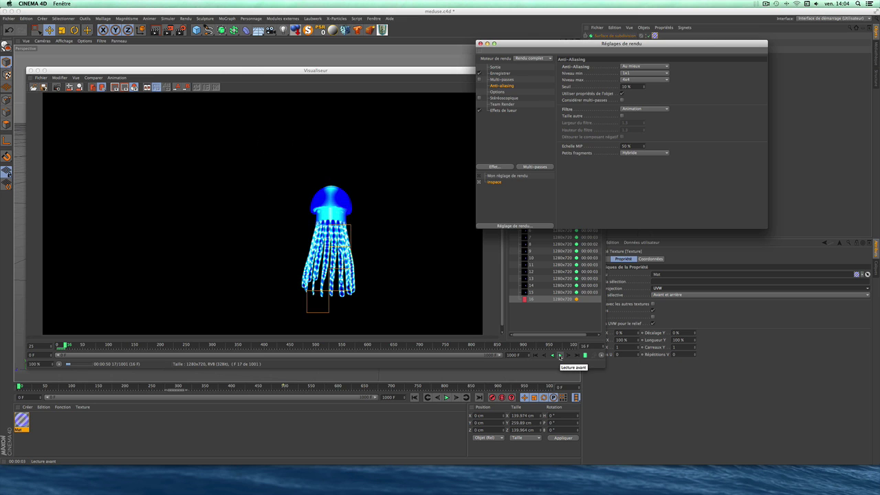
pyautogui.click(560, 355)
pyautogui.click(560, 356)
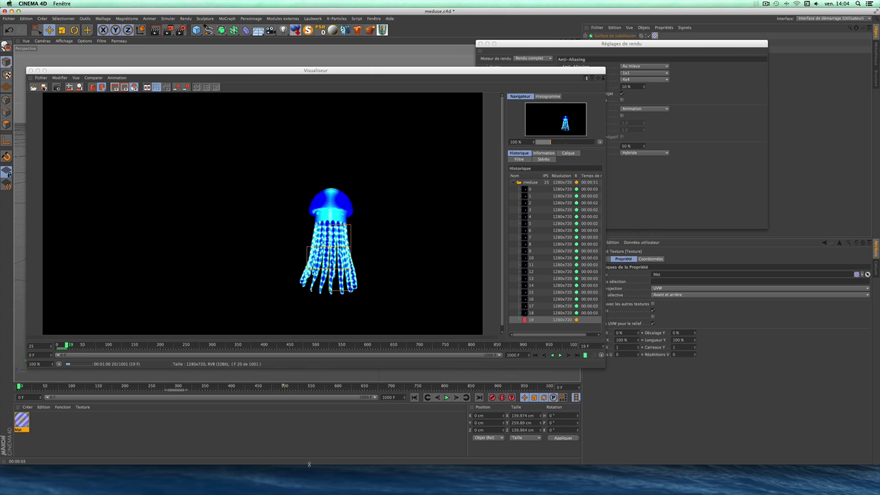
pyautogui.moveTo(309, 464); pyautogui.dragTo(310, 493)
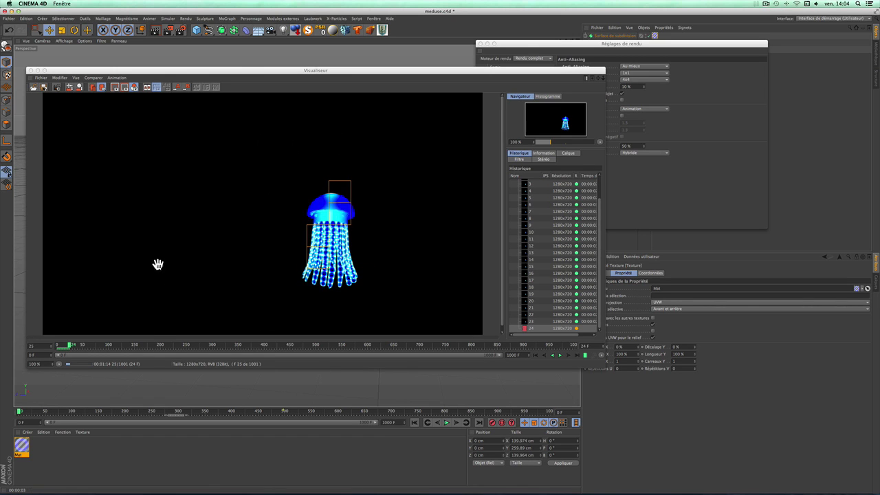
pyautogui.click(19, 173)
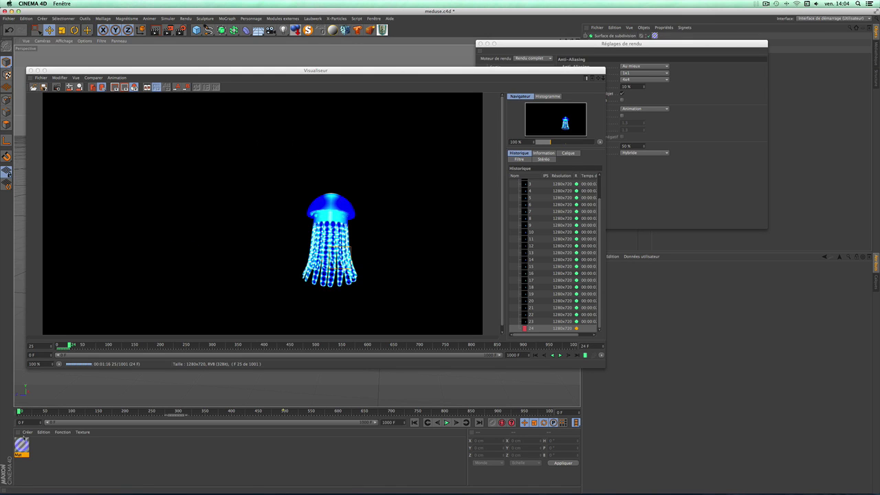
# - Drag Mat's luminance gradient knot right to widen the dark part, then close the editor
pyautogui.doubleClick(21, 445)
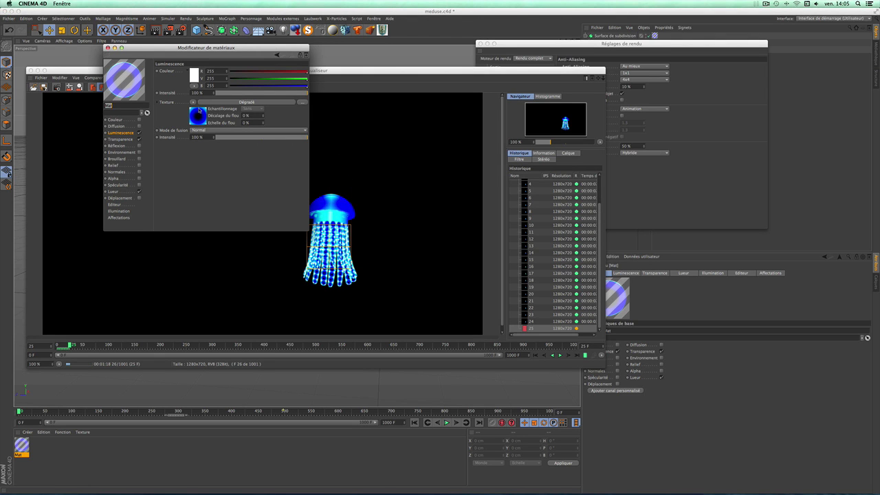
pyautogui.click(198, 112)
pyautogui.moveTo(214, 125); pyautogui.dragTo(223, 125)
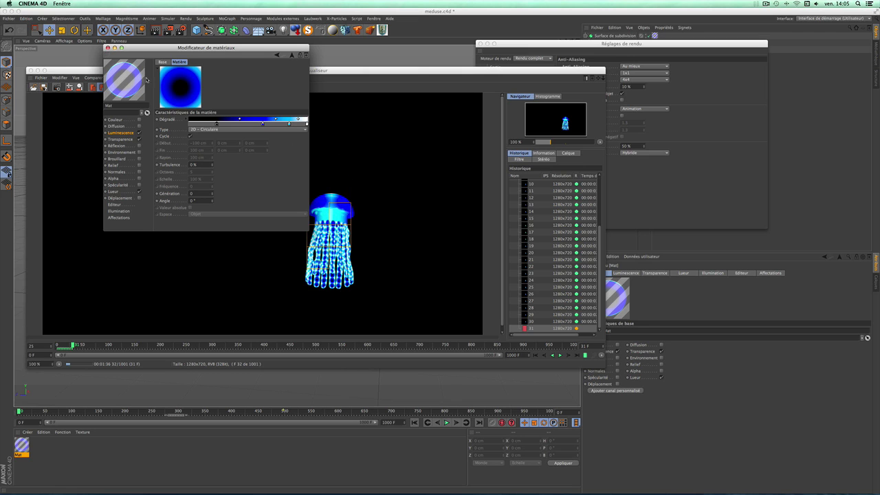
pyautogui.click(107, 48)
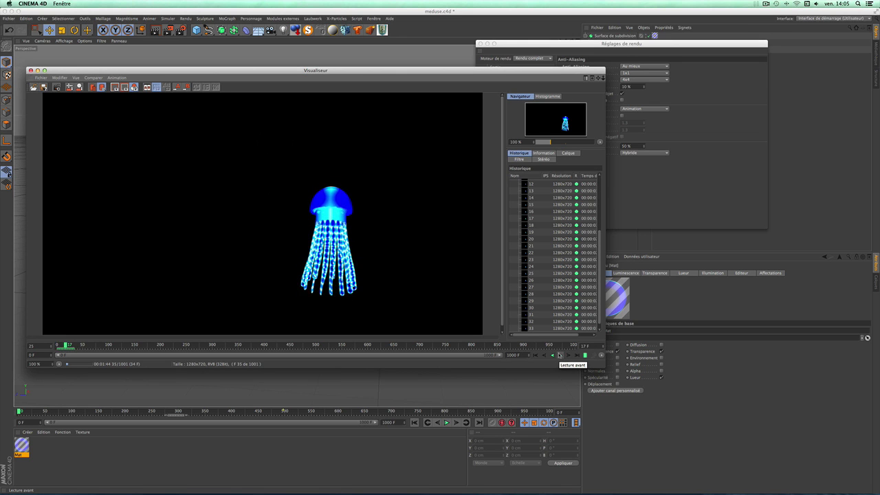
# - Zoom and pan around the rendered jellyfish frame in the Picture Viewer
pyautogui.scroll(2, 334, 205)
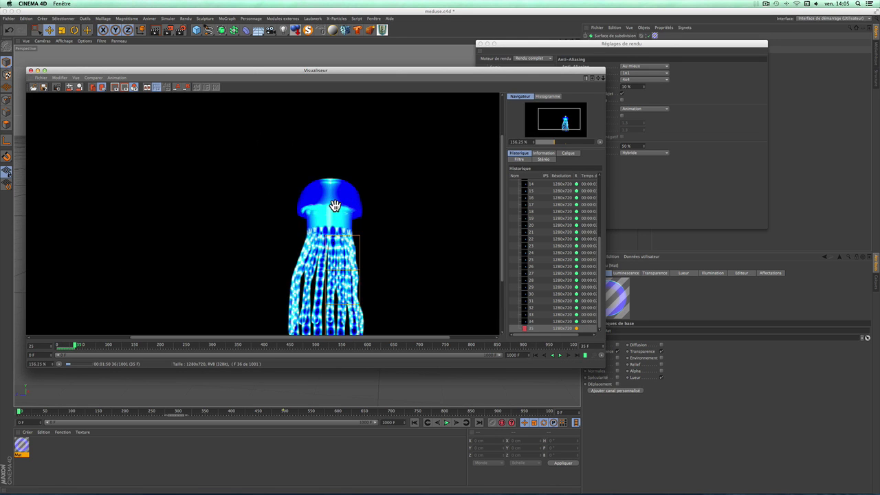
pyautogui.scroll(2, 335, 205)
pyautogui.scroll(3, 335, 205)
pyautogui.scroll(4, 334, 205)
pyautogui.scroll(-2, 334, 206)
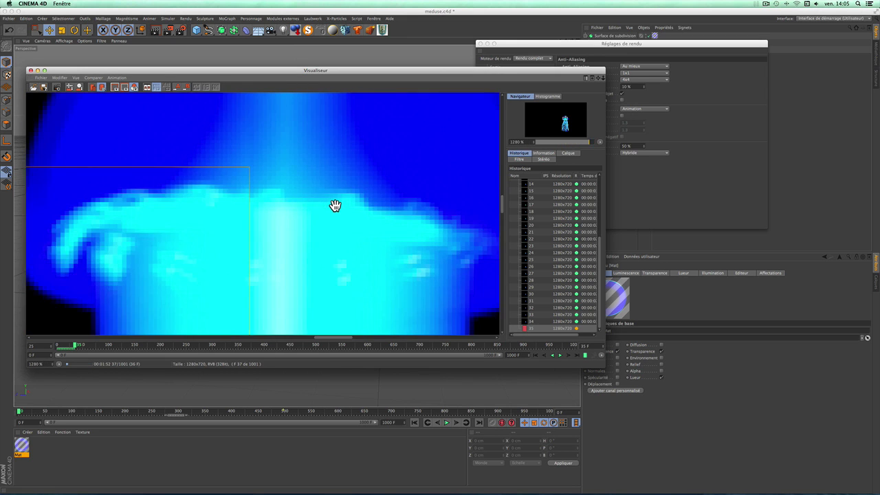
pyautogui.scroll(-3, 335, 206)
pyautogui.scroll(-3, 335, 206)
pyautogui.scroll(-2, 334, 205)
pyautogui.scroll(-2, 335, 205)
pyautogui.scroll(-1, 335, 206)
pyautogui.scroll(-2, 335, 206)
pyautogui.scroll(-2, 334, 205)
pyautogui.scroll(-1, 335, 205)
pyautogui.scroll(1, 254, 212)
pyautogui.scroll(2, 254, 213)
pyautogui.scroll(3, 253, 213)
pyautogui.scroll(5, 254, 214)
pyautogui.scroll(5, 253, 157)
pyautogui.scroll(-2, 465, 201)
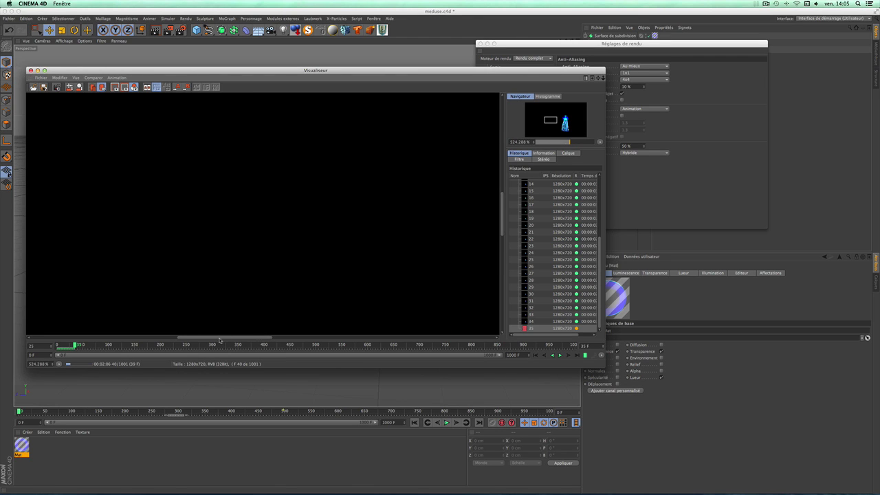
pyautogui.moveTo(220, 338); pyautogui.dragTo(317, 338)
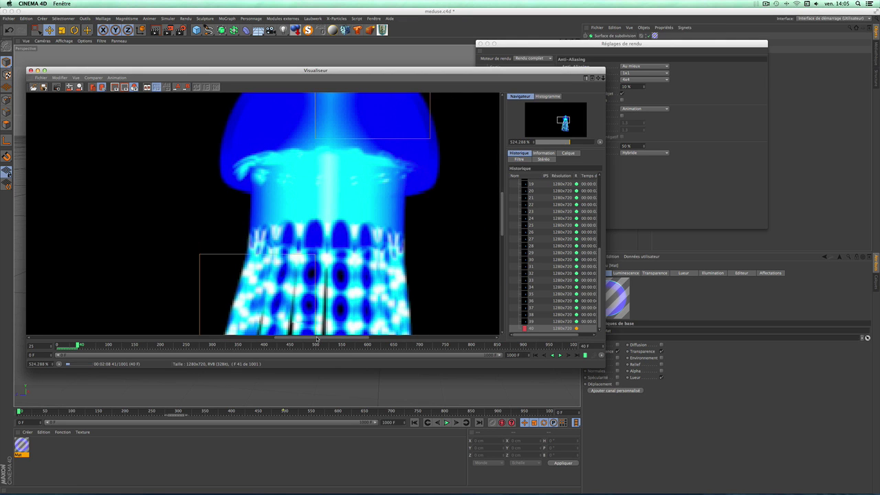
# - Replay the rendered frames and open the Anti-Aliasing Niveau min level list
pyautogui.click(560, 354)
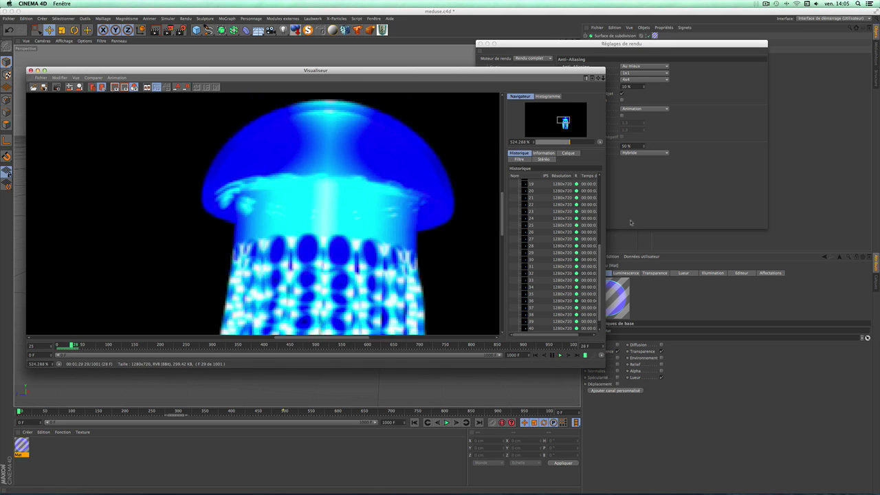
pyautogui.click(633, 76)
pyautogui.click(633, 74)
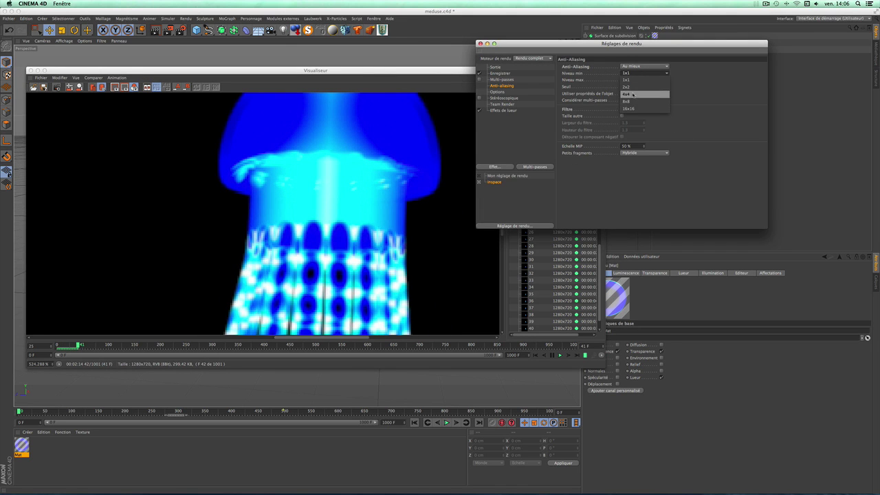
# - Close the render settings, stop playback, and step back one rendered frame
pyautogui.click(697, 108)
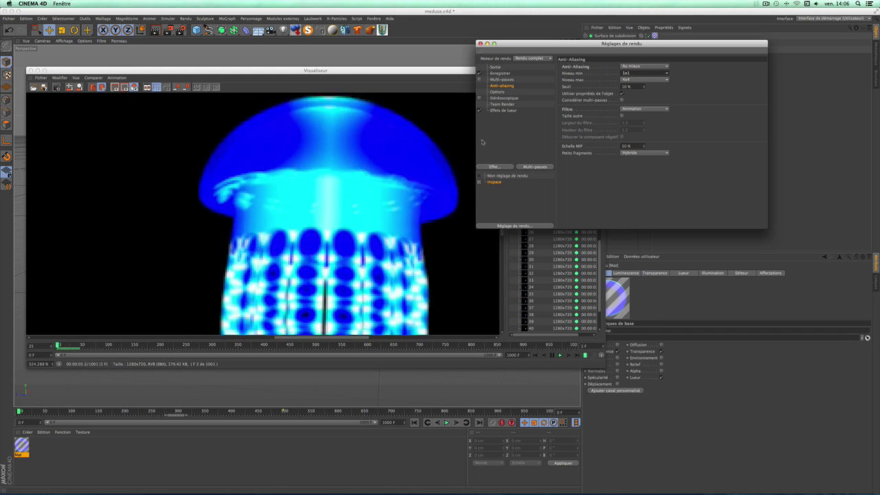
pyautogui.click(480, 44)
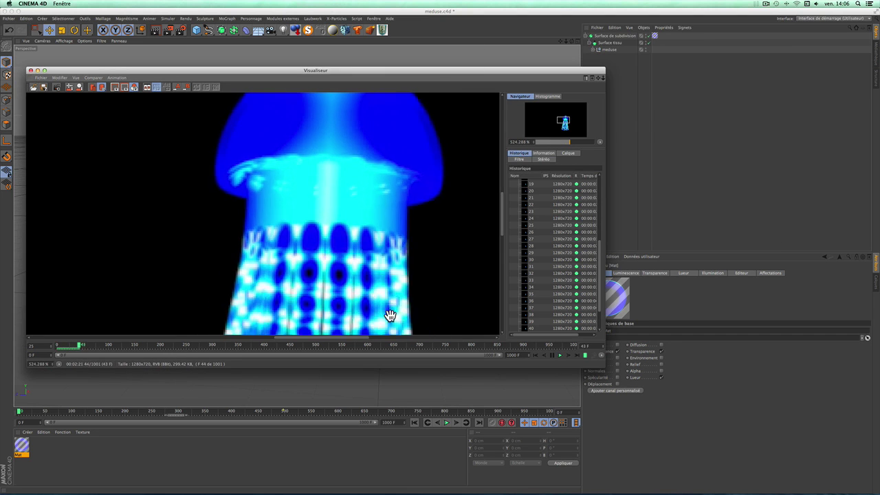
pyautogui.click(551, 355)
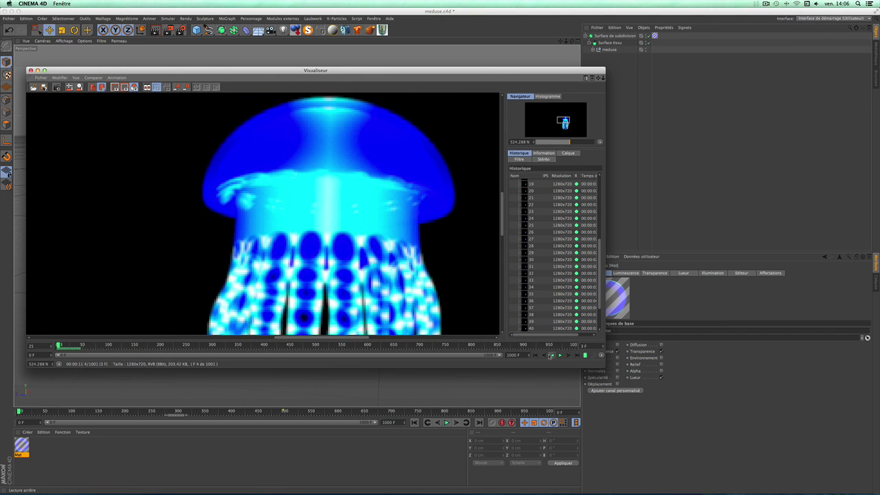
pyautogui.click(543, 356)
# - Zoom in and out on the rendered frame and nudge the Picture Viewer down and right
pyautogui.scroll(-2, 309, 271)
pyautogui.scroll(-3, 309, 270)
pyautogui.scroll(-3, 309, 270)
pyautogui.scroll(-2, 309, 270)
pyautogui.scroll(1, 309, 270)
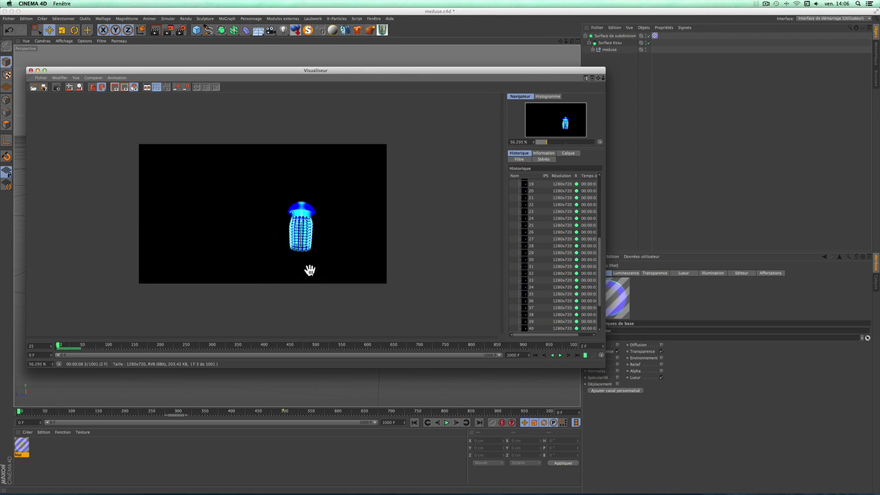
pyautogui.scroll(2, 309, 270)
pyautogui.scroll(2, 309, 270)
pyautogui.scroll(1, 309, 270)
pyautogui.scroll(-1, 309, 270)
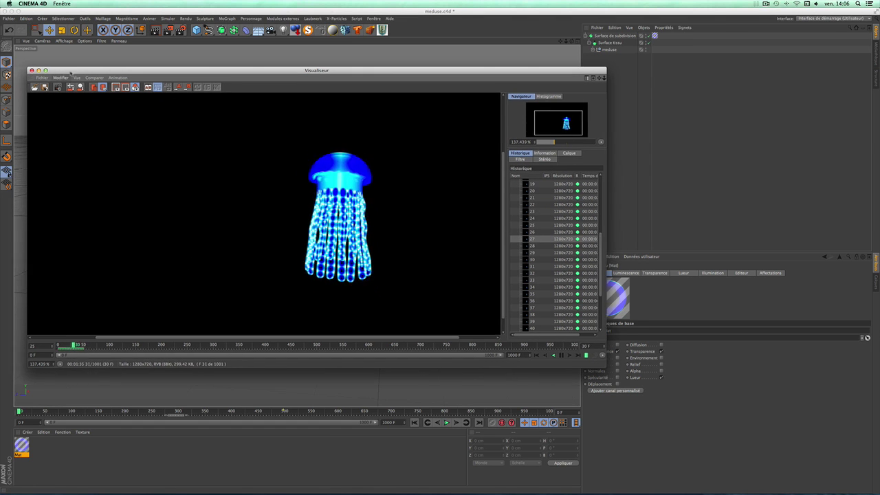
pyautogui.moveTo(67, 71); pyautogui.dragTo(87, 88)
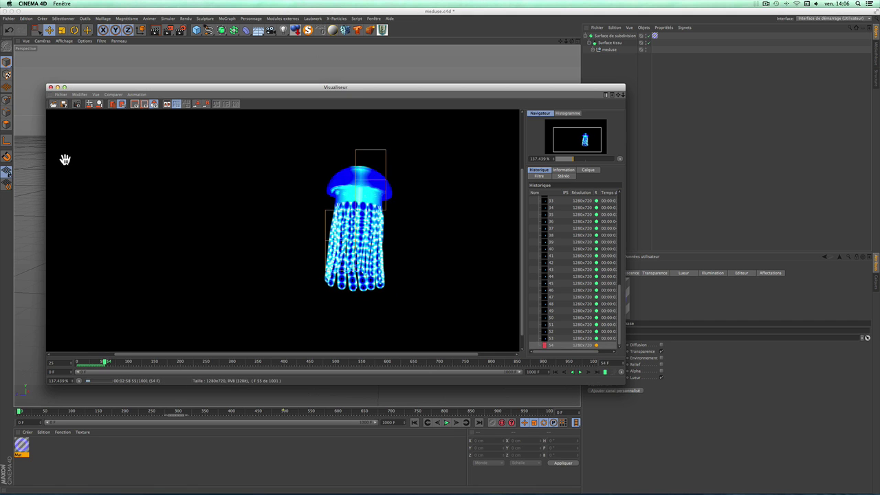
# - Close the Visualiseur, then zoom and orbit the Perspective view to look down on the reframed jellyfish
pyautogui.click(50, 86)
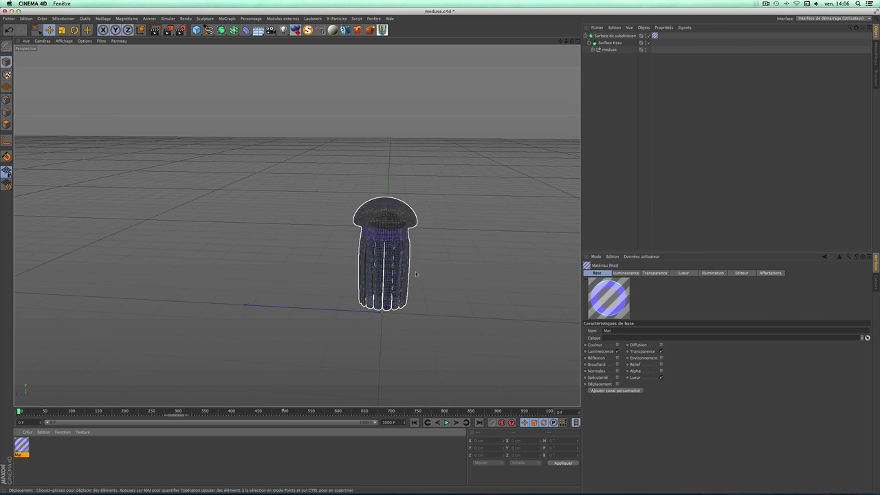
pyautogui.scroll(5, 415, 273)
pyautogui.scroll(3, 415, 274)
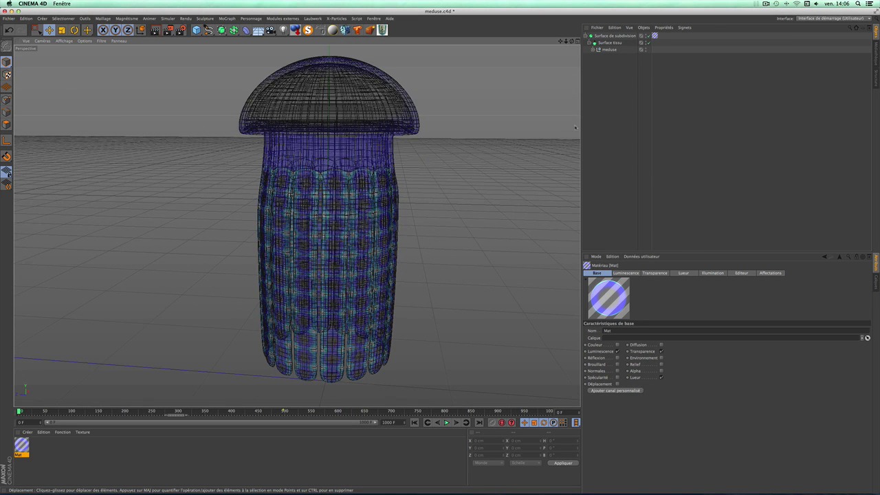
pyautogui.keyDown('alt'); pyautogui.moveTo(294, 222); pyautogui.dragTo(294, 227); pyautogui.keyUp('alt')
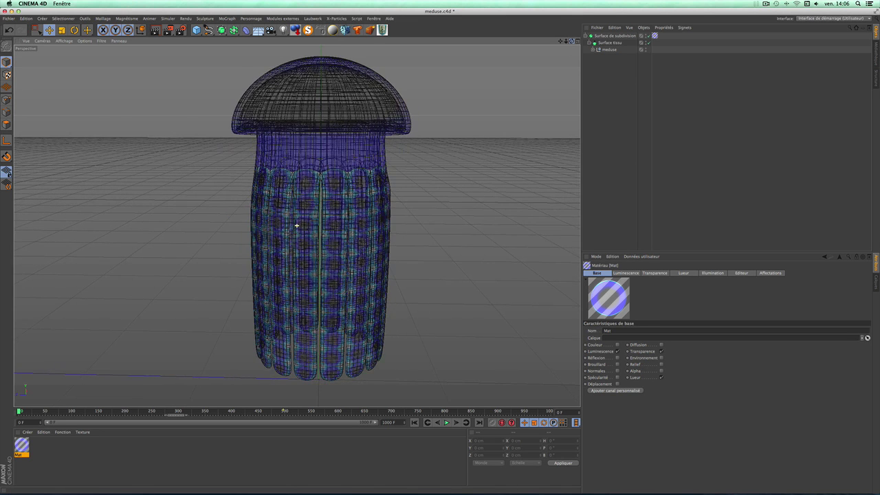
pyautogui.click(274, 105)
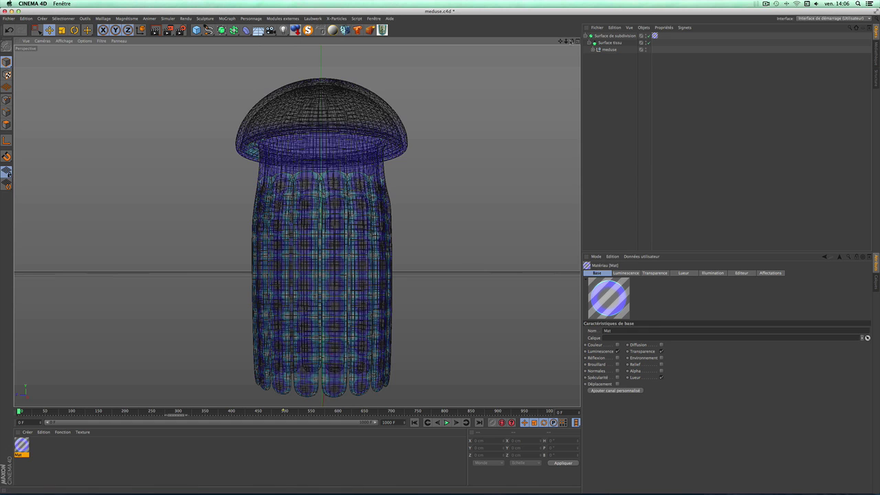
pyautogui.keyDown('alt'); pyautogui.moveTo(294, 221); pyautogui.dragTo(329, 107); pyautogui.keyUp('alt')
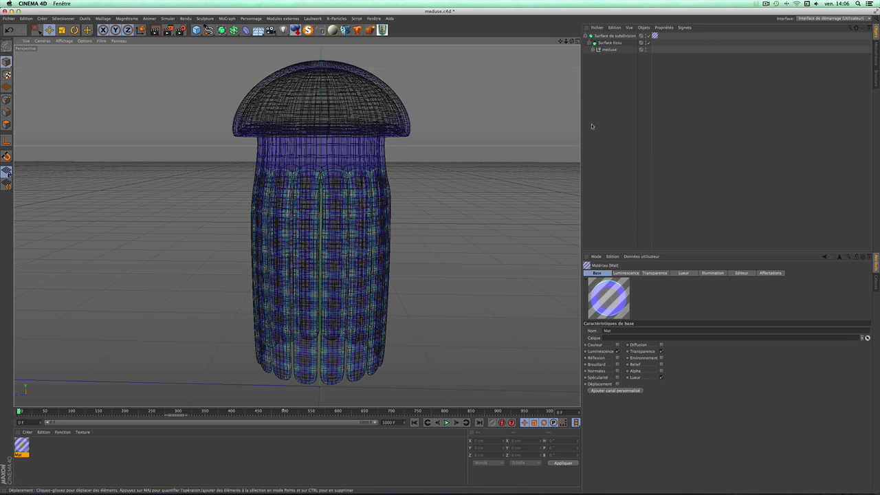
pyautogui.click(570, 155)
pyautogui.hotkey('ctrl', 'shift', 'z')
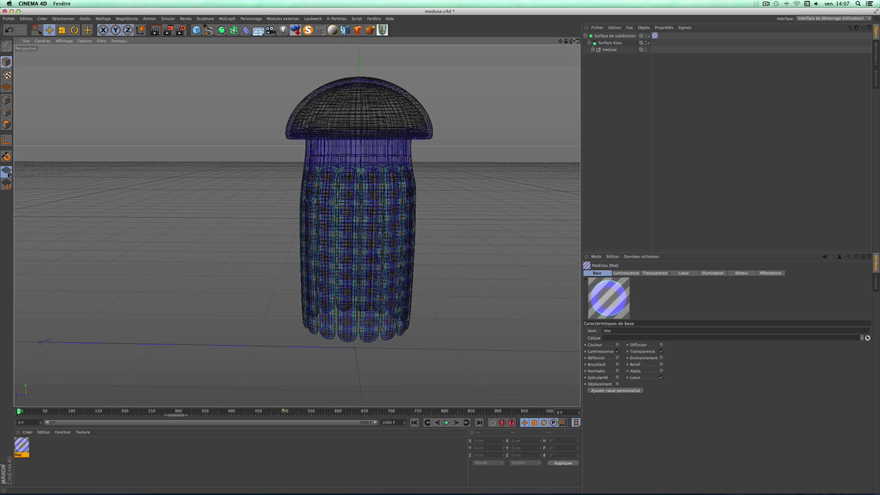
# - Expand the meduse null, select the Meduse polygon object and switch to Polygon mode
pyautogui.click(607, 50)
pyautogui.click(593, 49)
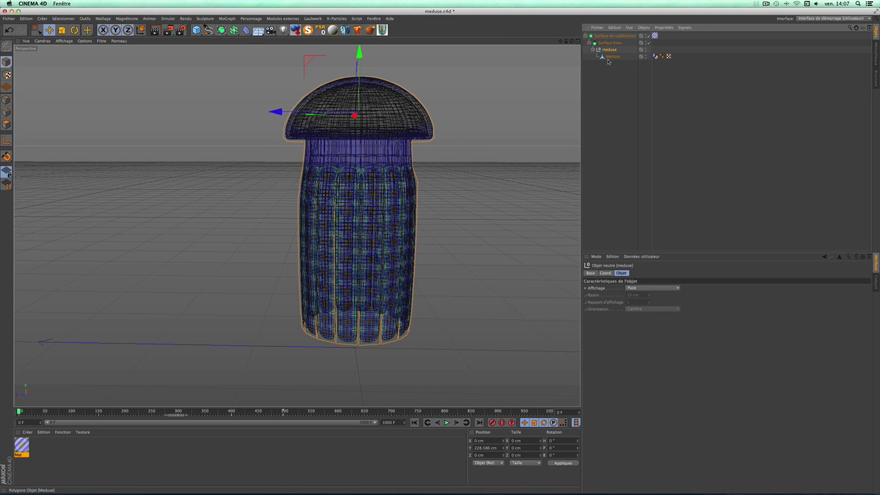
pyautogui.click(612, 57)
pyautogui.click(6, 99)
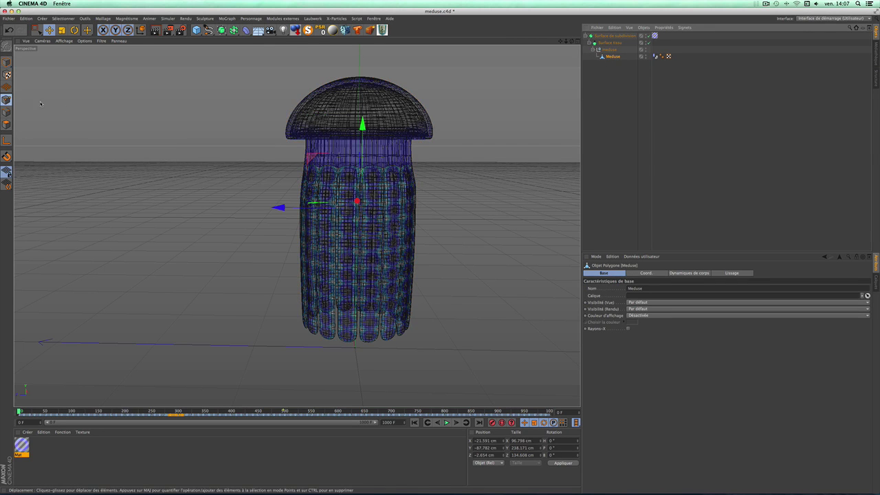
pyautogui.scroll(2, 336, 102)
pyautogui.scroll(2, 336, 101)
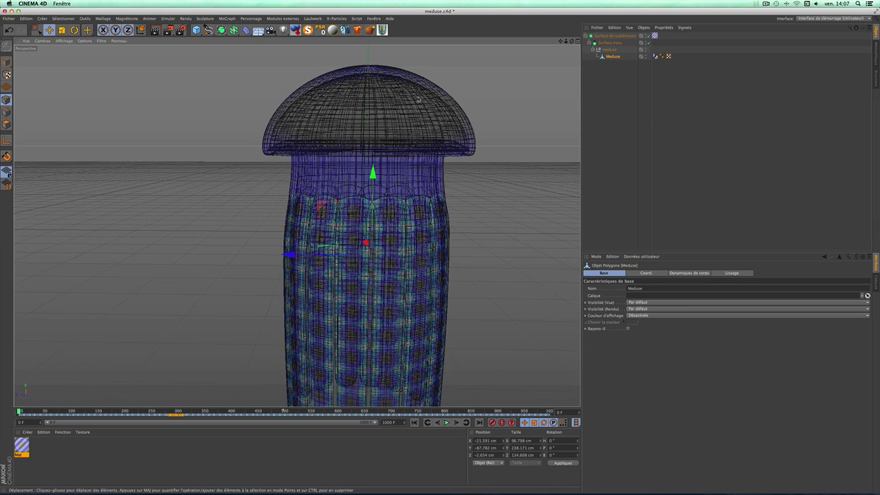
pyautogui.keyDown('alt'); pyautogui.moveTo(103, 171); pyautogui.dragTo(44, 104); pyautogui.keyUp('alt')
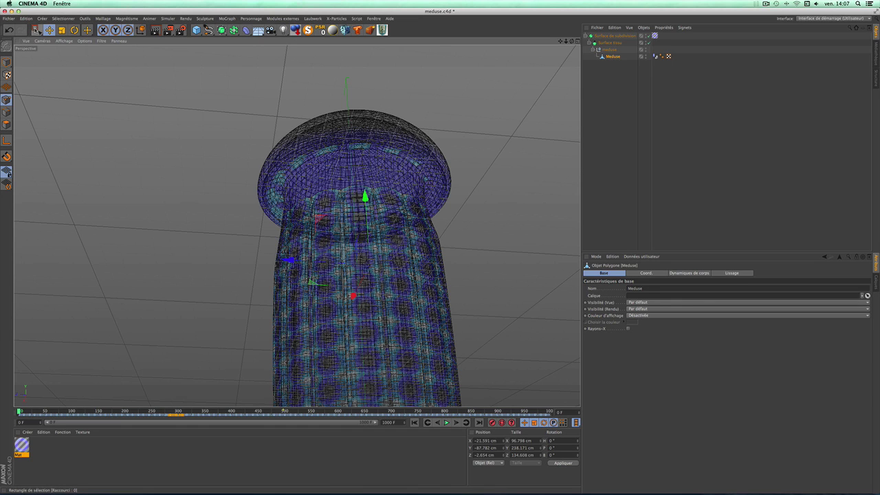
# - Reselect Meduse and use Rectangle Selection to select the polygons across the cap top
pyautogui.click(609, 48)
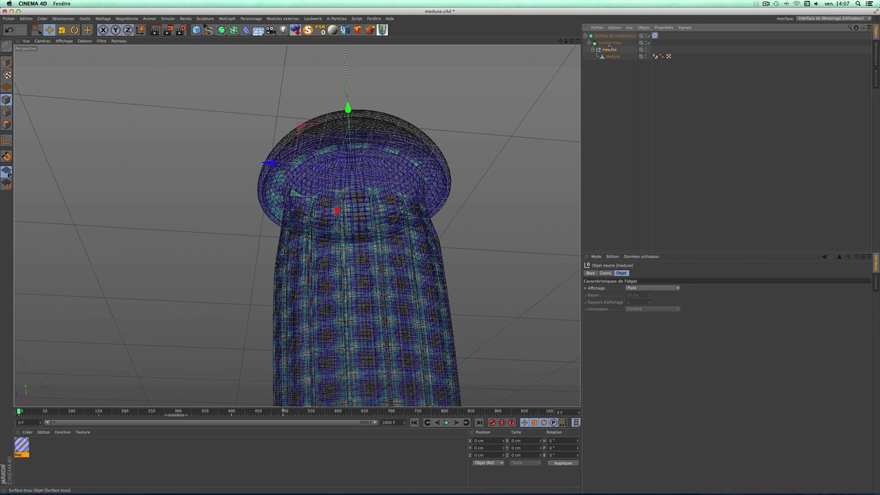
pyautogui.click(612, 57)
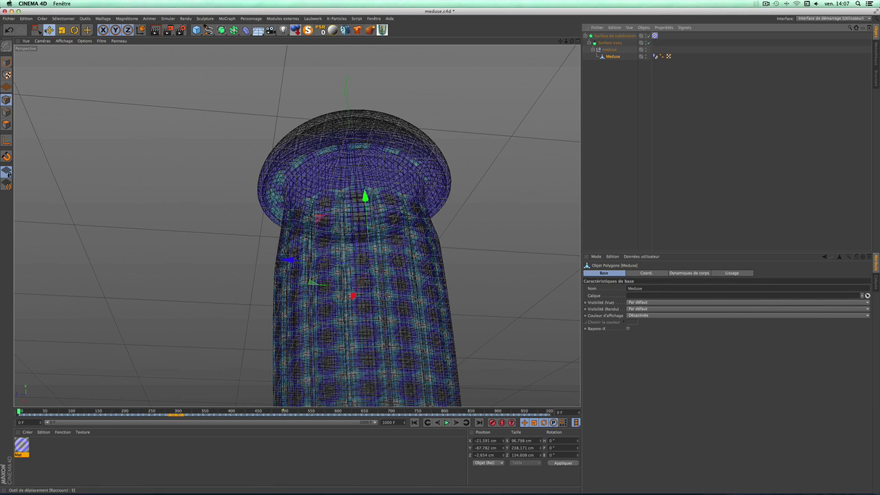
pyautogui.moveTo(37, 30); pyautogui.dragTo(69, 48)
pyautogui.moveTo(251, 121); pyautogui.dragTo(347, 193)
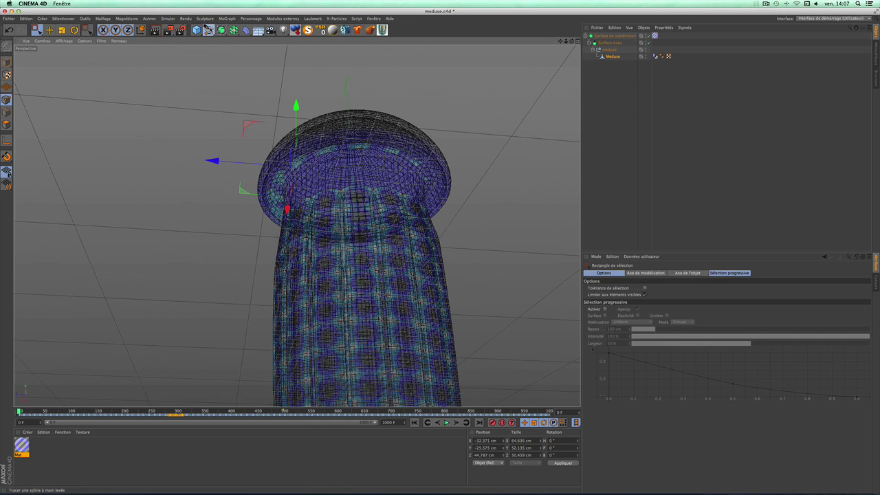
pyautogui.click(209, 30)
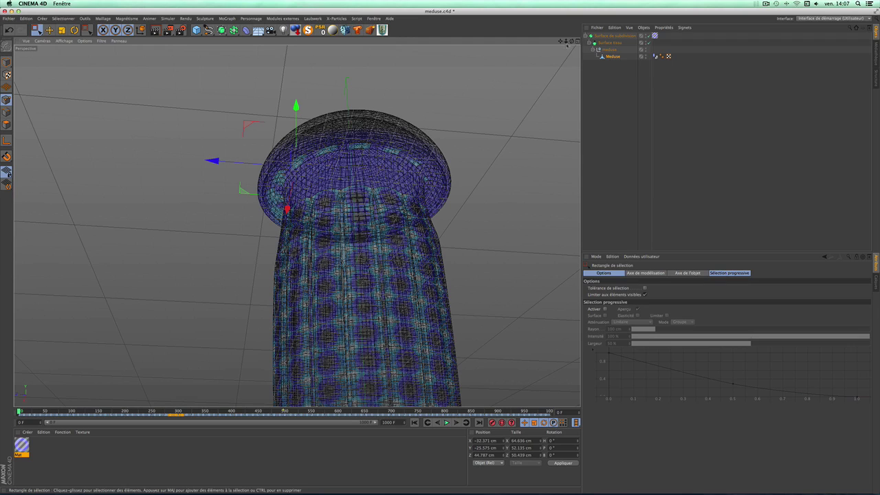
# - Orbit, pan and zoom out the Perspective view until the entire jellyfish, cap and fringed body, is visible
pyautogui.moveTo(572, 41)
pyautogui.mouseDown()
pyautogui.moveTo(573, 14)
pyautogui.moveTo(573, 62)
pyautogui.mouseUp()
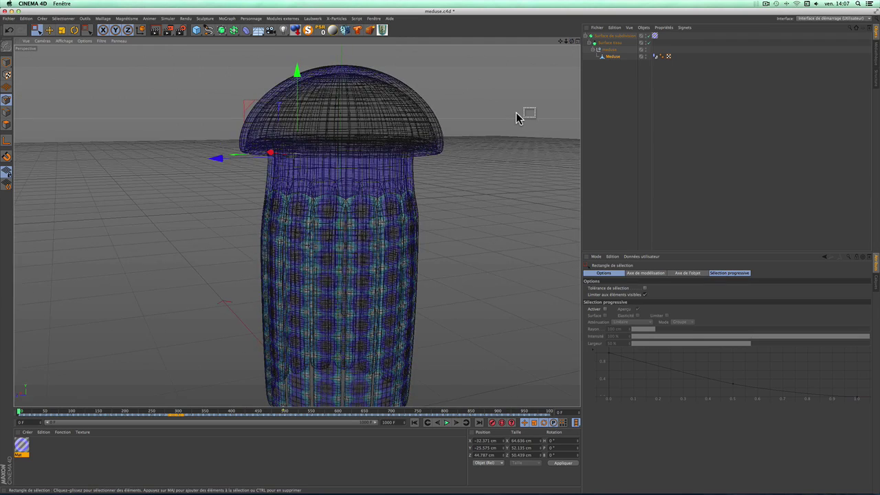
pyautogui.scroll(-3, 516, 112)
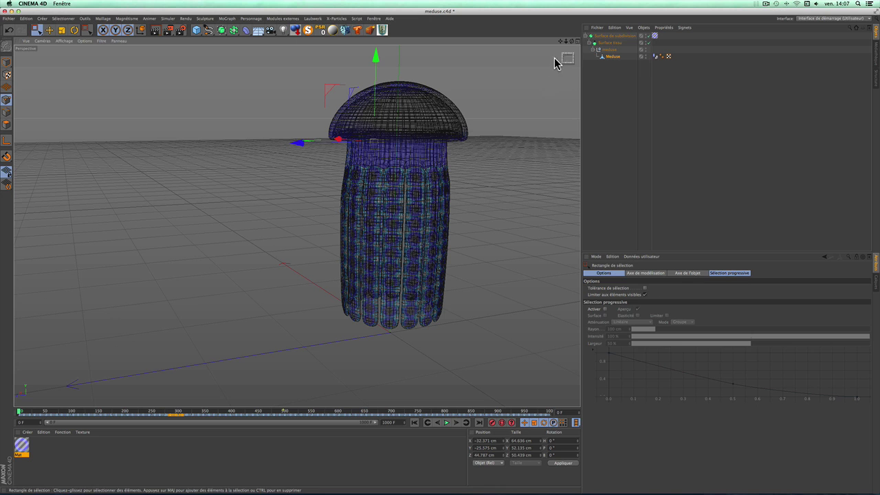
pyautogui.moveTo(561, 41); pyautogui.dragTo(528, 170)
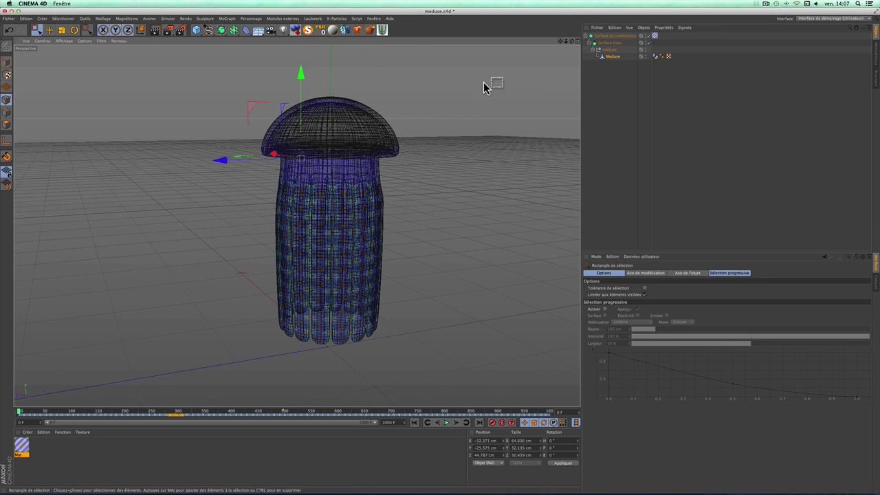
pyautogui.scroll(-2, 441, 205)
pyautogui.scroll(-2, 440, 204)
pyautogui.moveTo(561, 43); pyautogui.dragTo(297, 225)
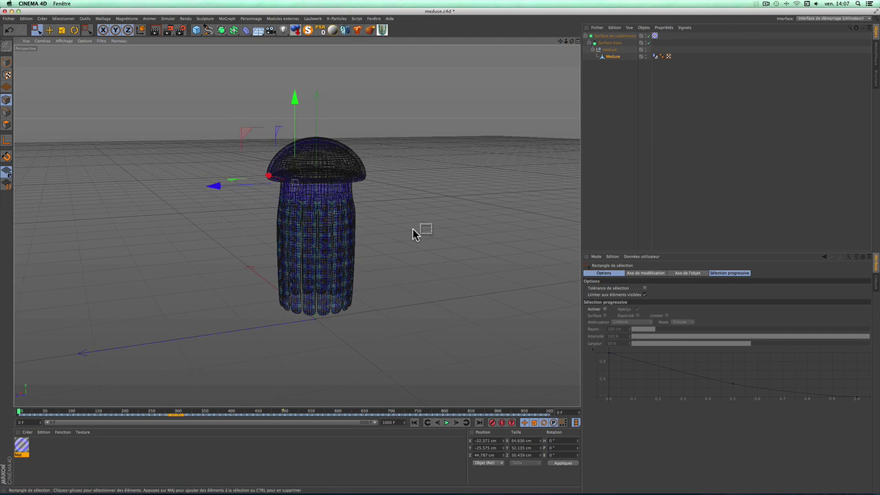
pyautogui.scroll(-1, 420, 223)
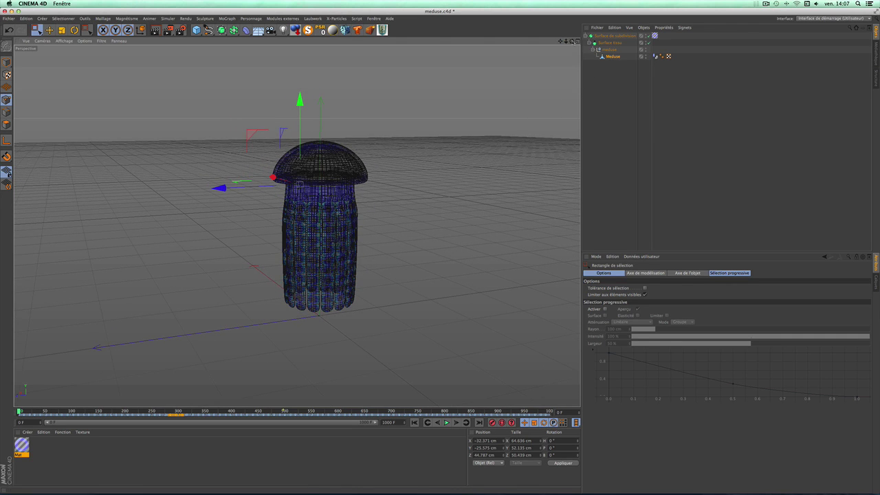
pyautogui.keyDown('alt'); pyautogui.moveTo(298, 181); pyautogui.dragTo(296, 225); pyautogui.keyUp('alt')
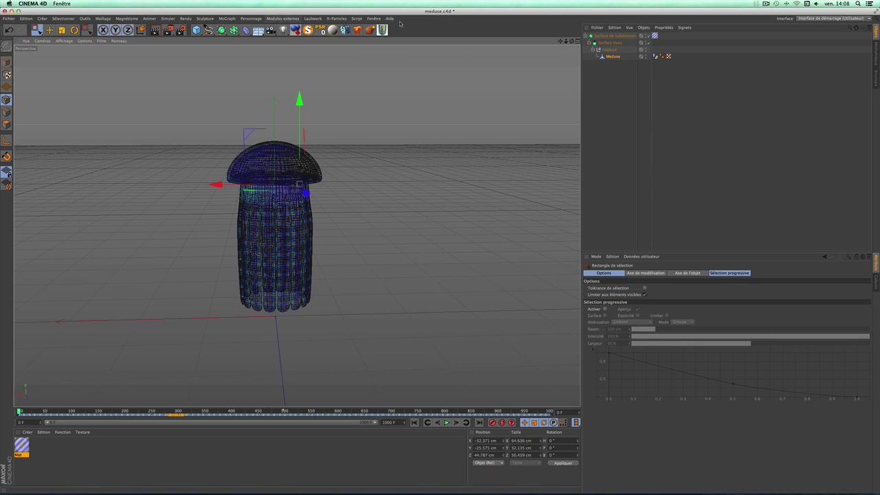
# - Open Fenêtre > Visualiseur, zoom out, play the jellyfish animation and scrub ahead to frame 85
pyautogui.click(377, 19)
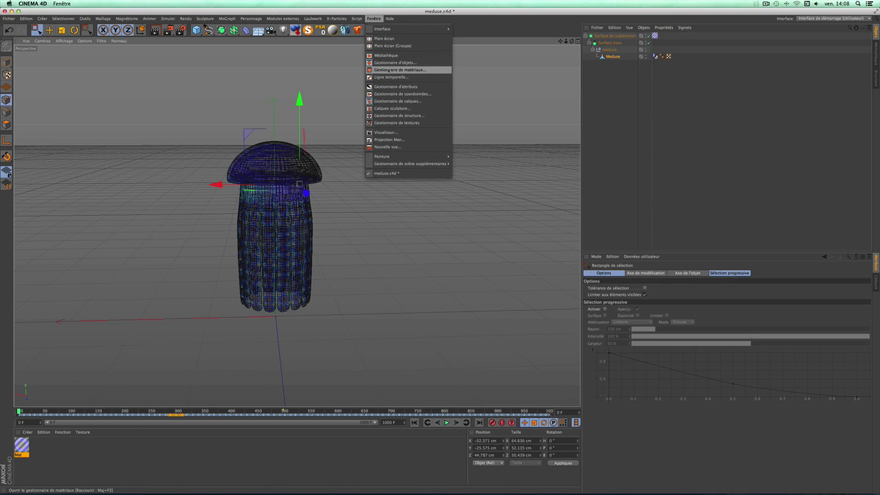
pyautogui.click(393, 132)
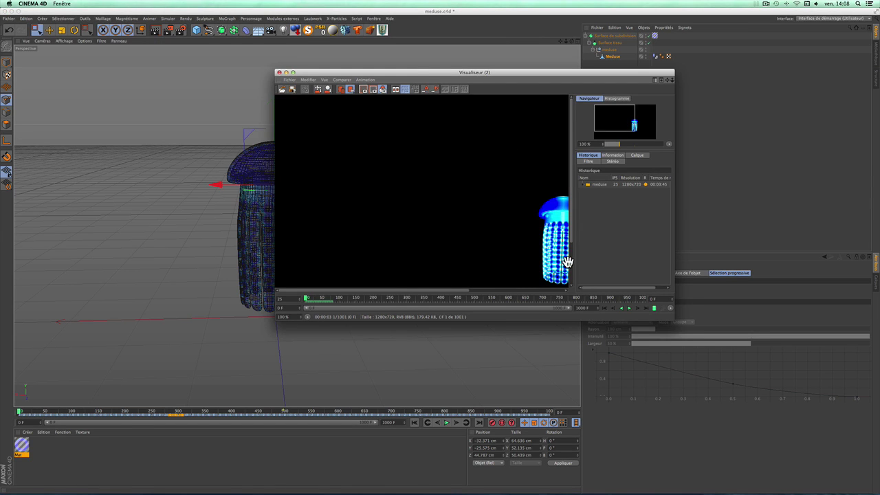
pyautogui.scroll(-2, 514, 228)
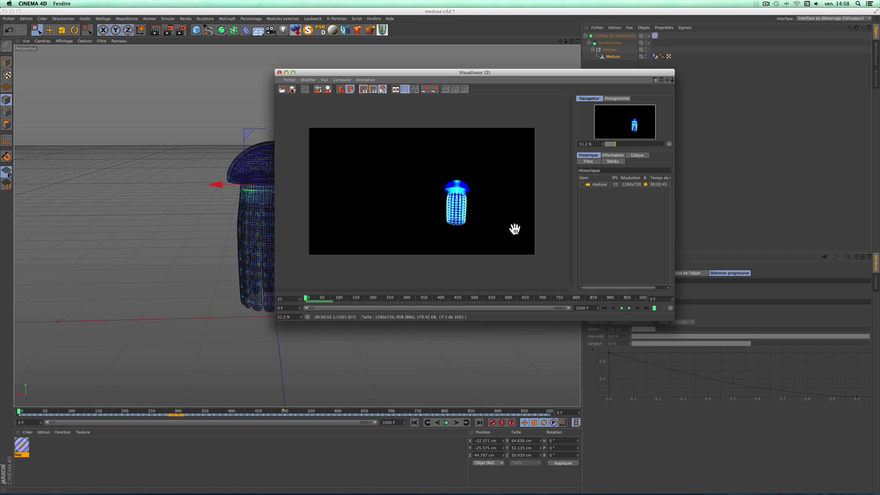
pyautogui.click(629, 308)
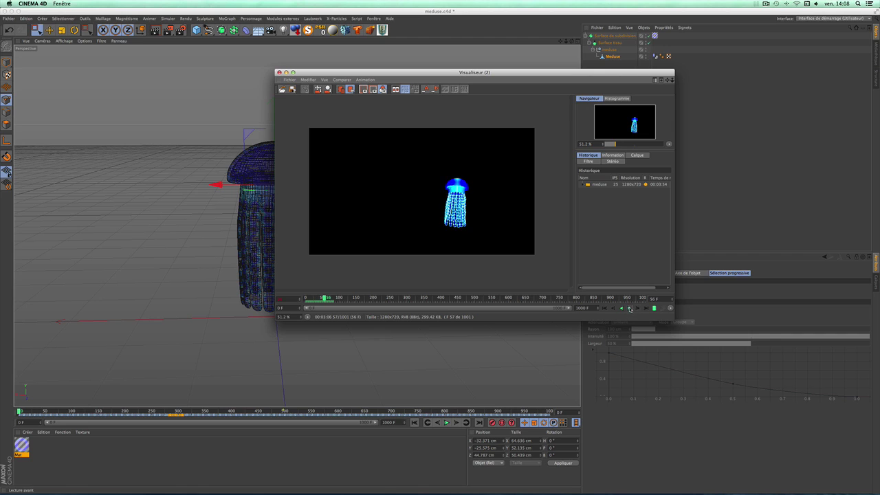
pyautogui.moveTo(323, 301); pyautogui.dragTo(336, 301)
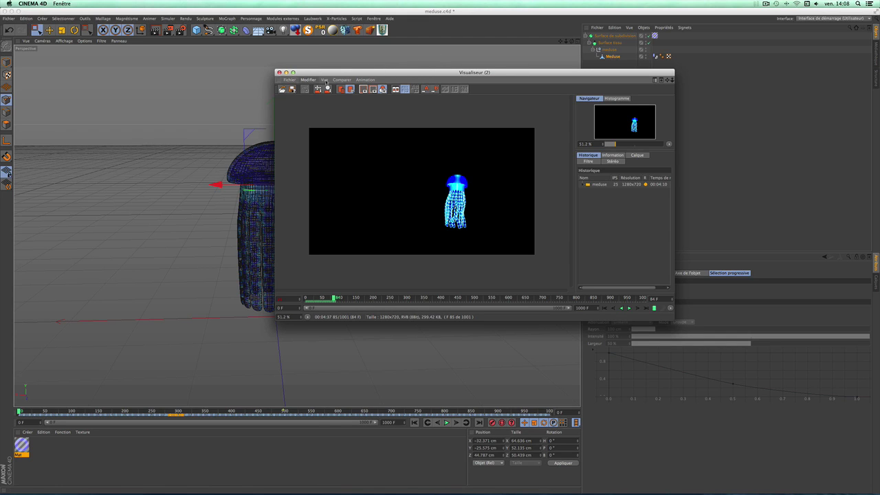
# - Close the Picture Viewer and then close the meduse.c4d project
pyautogui.click(278, 72)
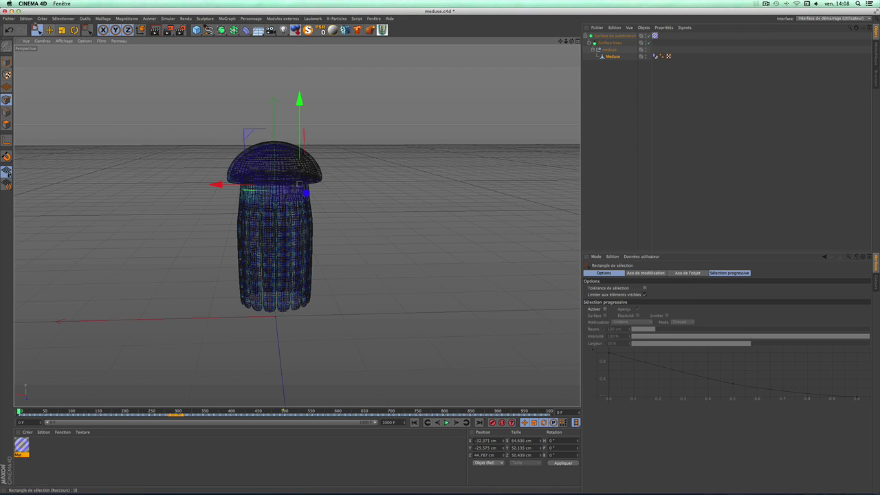
pyautogui.click(6, 11)
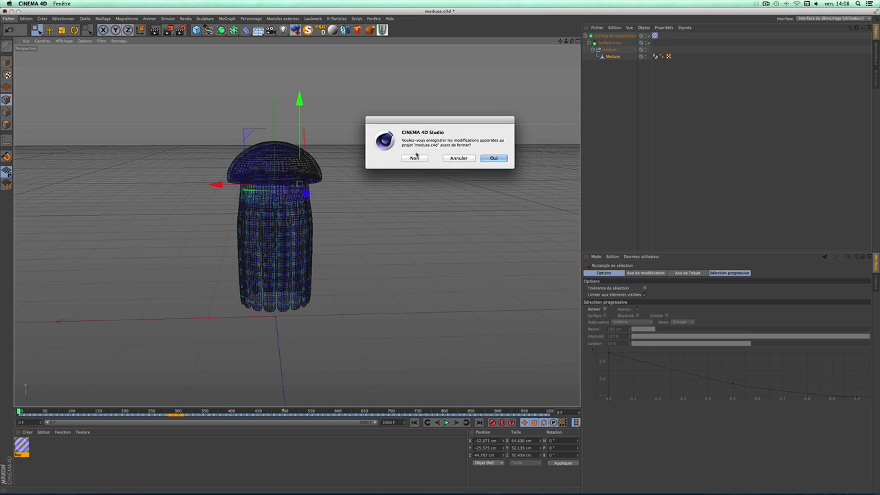